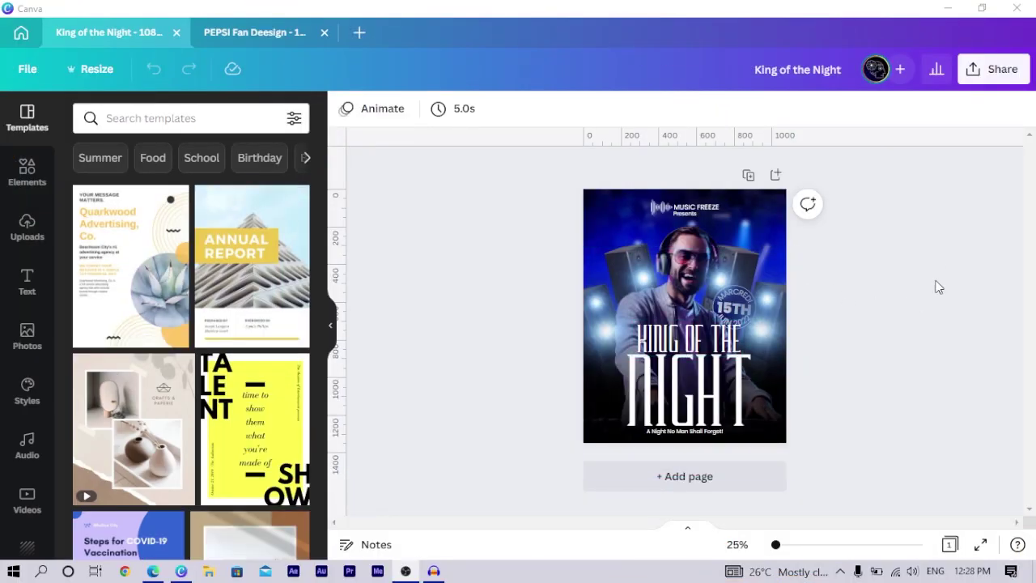
Step: Add a blank second page to the King of the Night design
{"action": "left_click", "coordinate": [764, 485]}
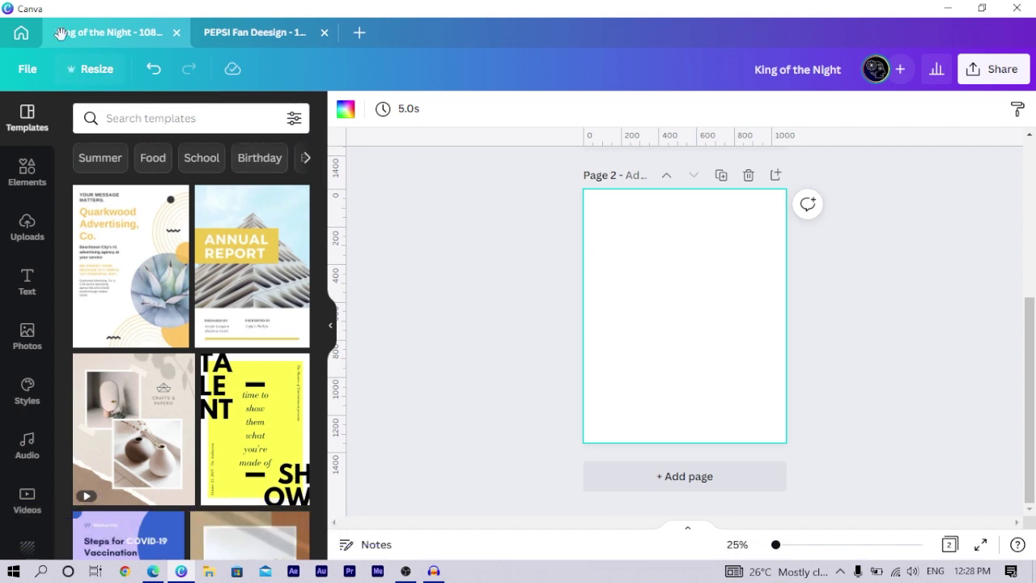
{"action": "left_click", "coordinate": [21, 34]}
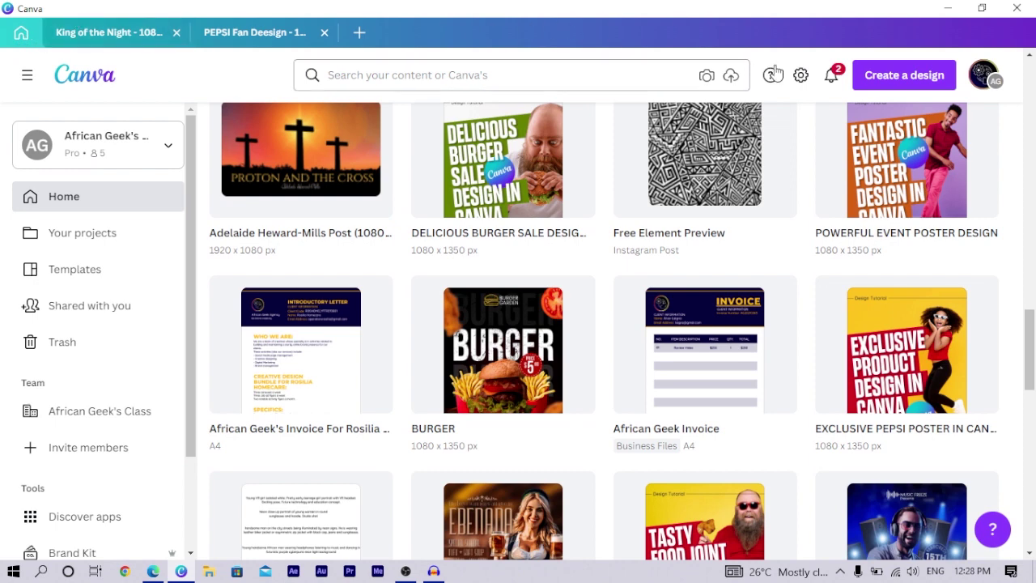
{"action": "left_click", "coordinate": [910, 76]}
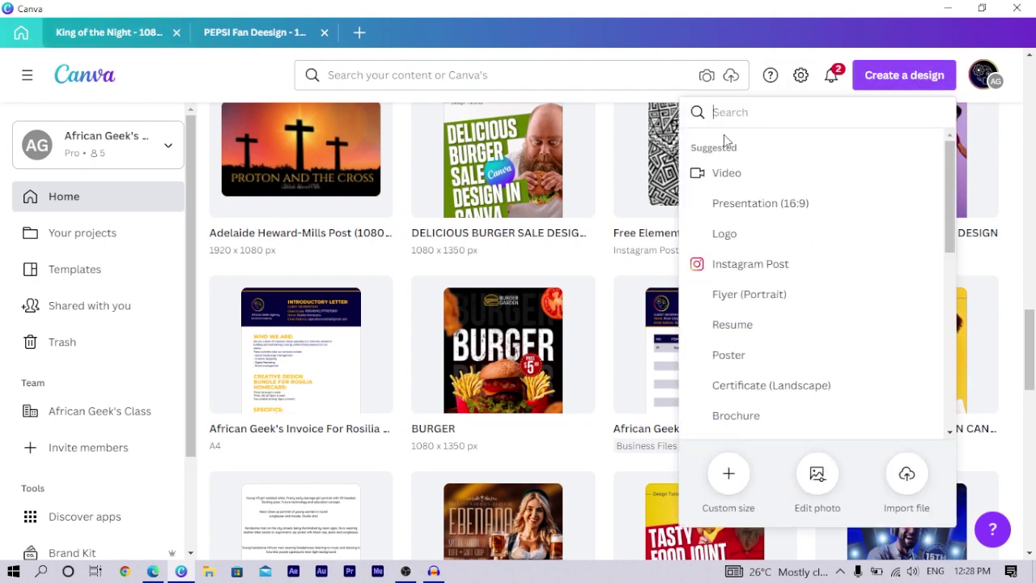
{"action": "left_click", "coordinate": [727, 478]}
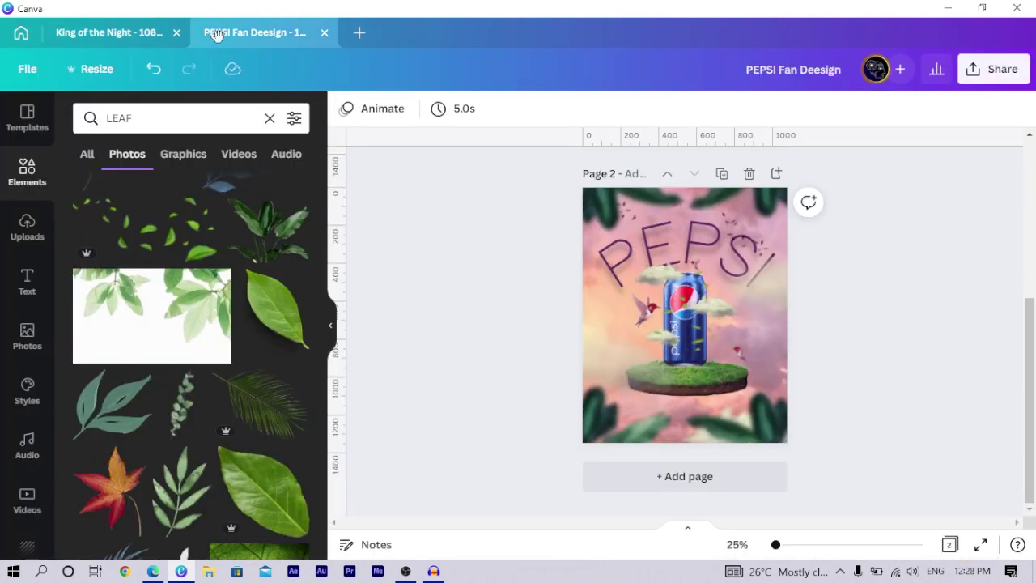
{"action": "left_click", "coordinate": [212, 35]}
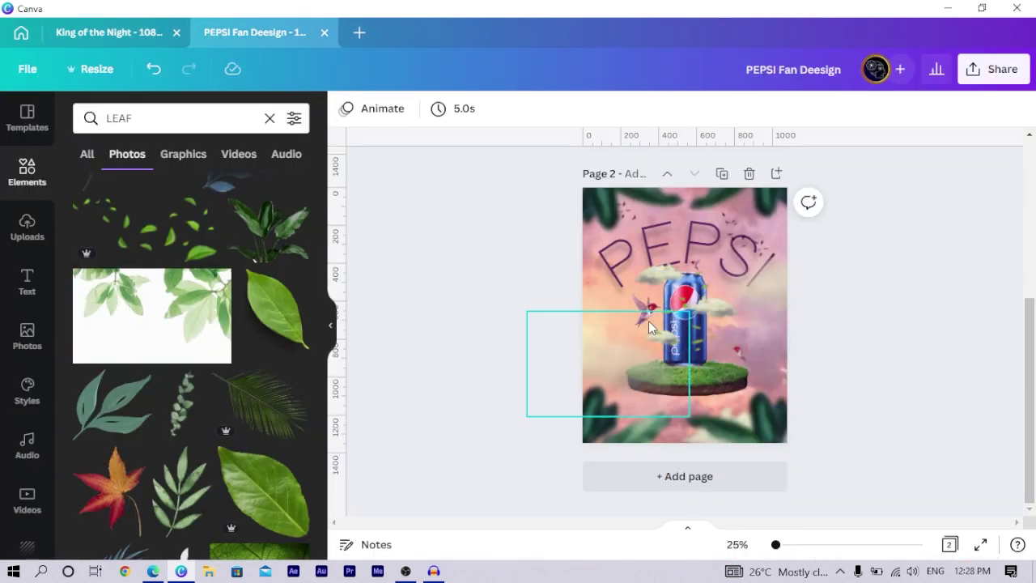
{"action": "left_click", "coordinate": [85, 30]}
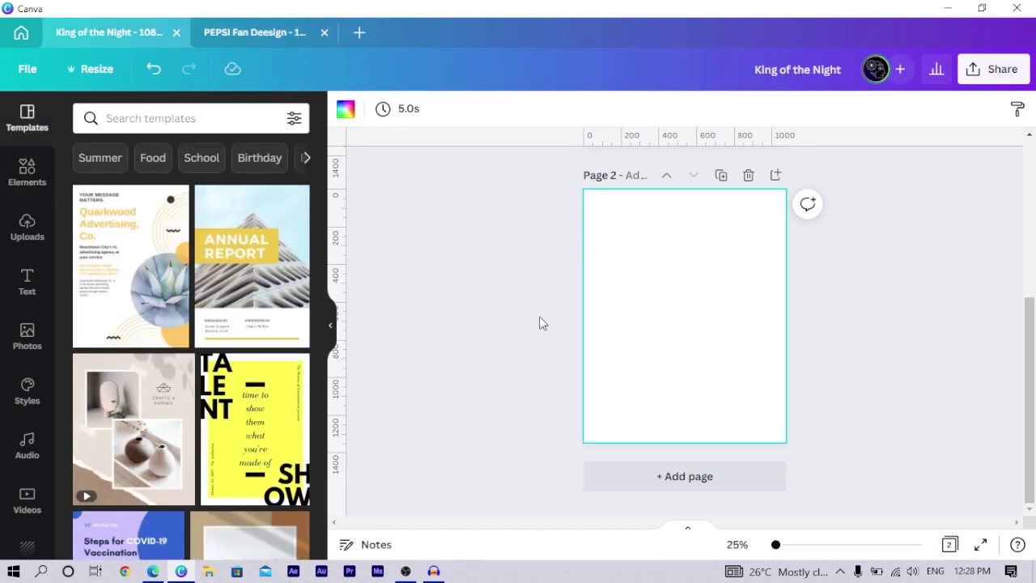
Step: Fill the background of page 2 with the near-black photo colour #0d0a10
{"action": "left_click", "coordinate": [345, 110]}
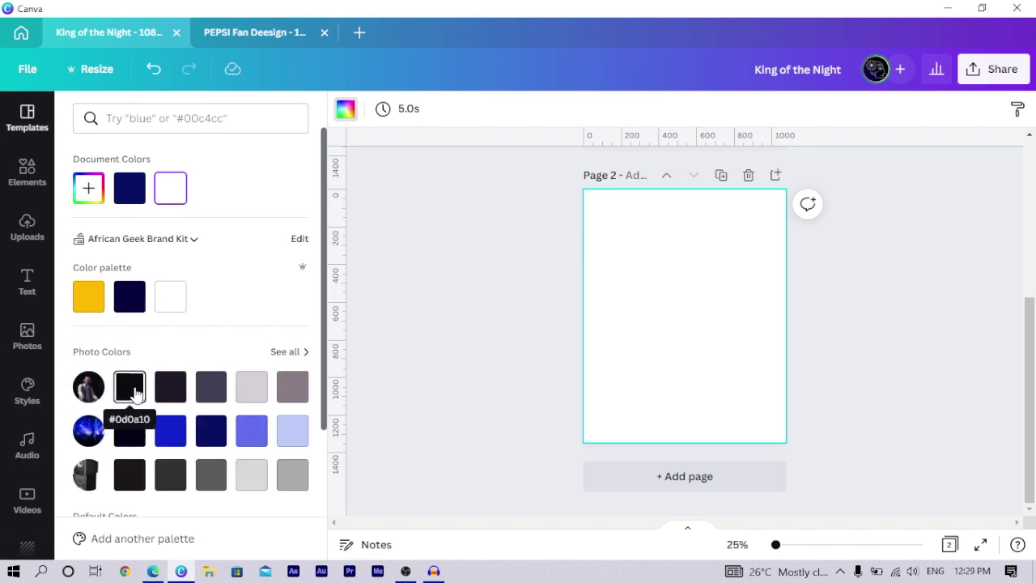
{"action": "left_click", "coordinate": [132, 389]}
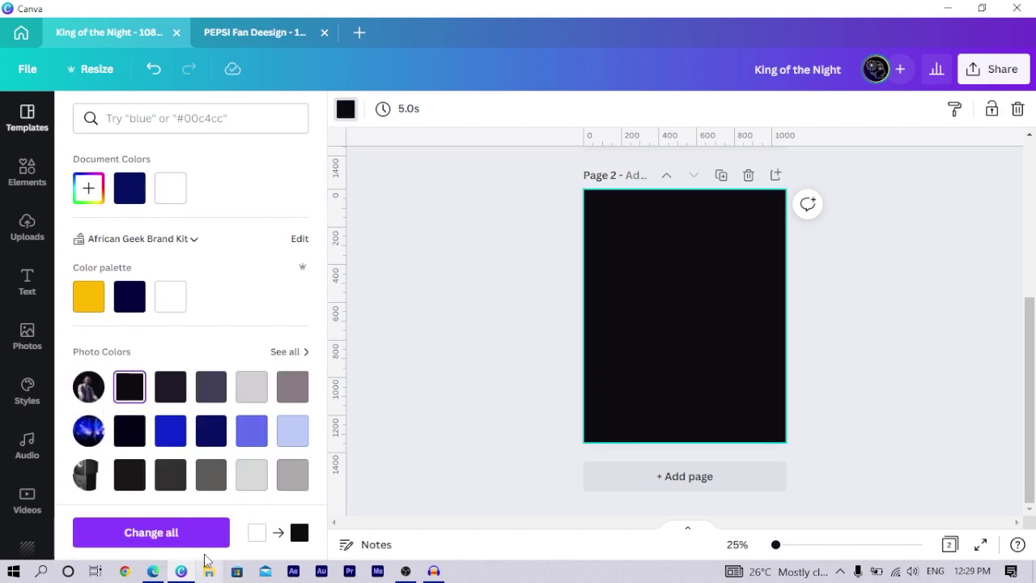
{"action": "left_click", "coordinate": [492, 379]}
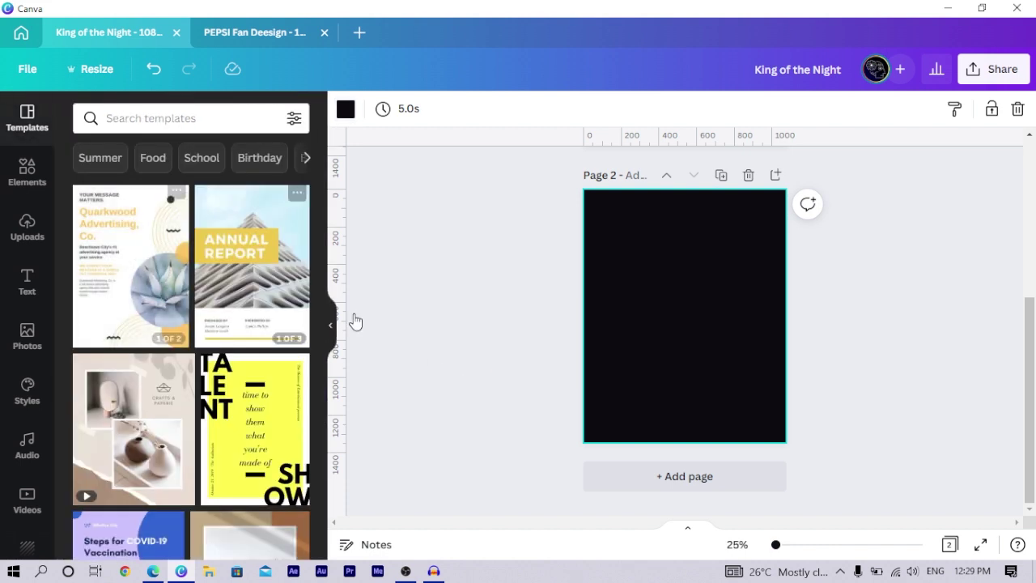
Step: Add the blue "Band Playing on Stage" crowd photo from the recently used photos to page 2 and view its details
{"action": "left_click", "coordinate": [26, 239]}
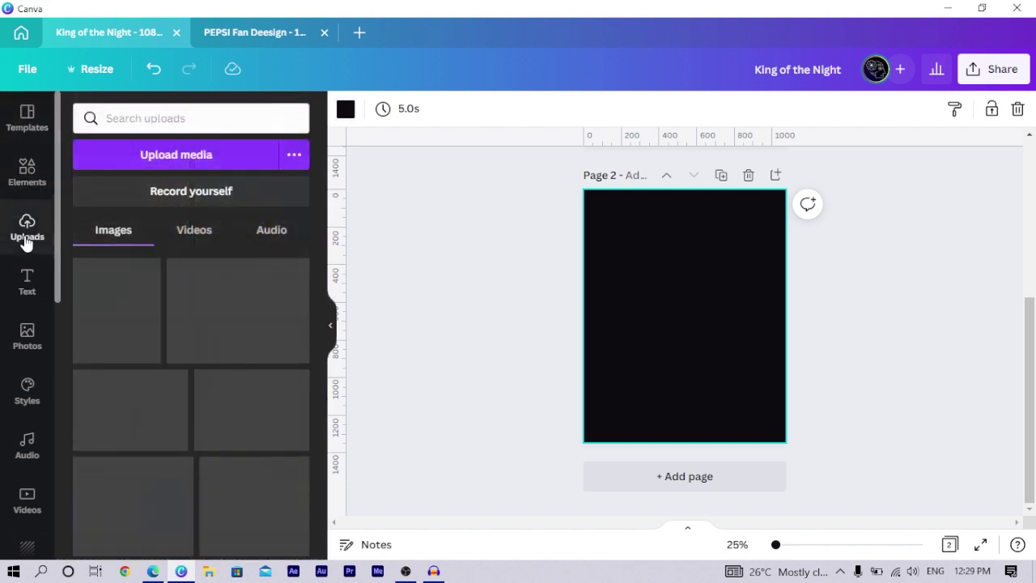
{"action": "left_click", "coordinate": [24, 356]}
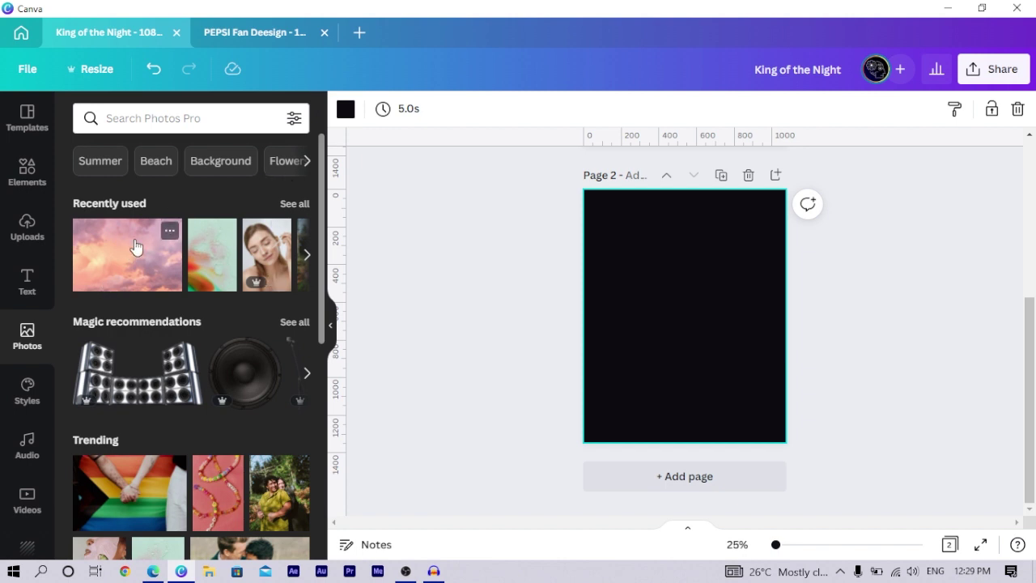
{"action": "left_click", "coordinate": [294, 204]}
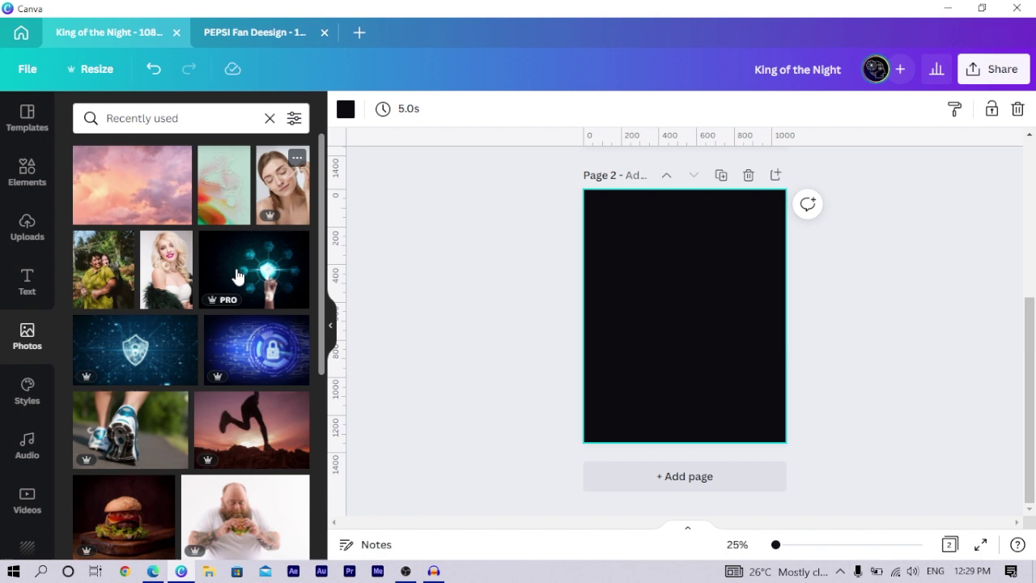
{"action": "scroll", "coordinate": [243, 348], "scroll_direction": "down", "scroll_amount": 5}
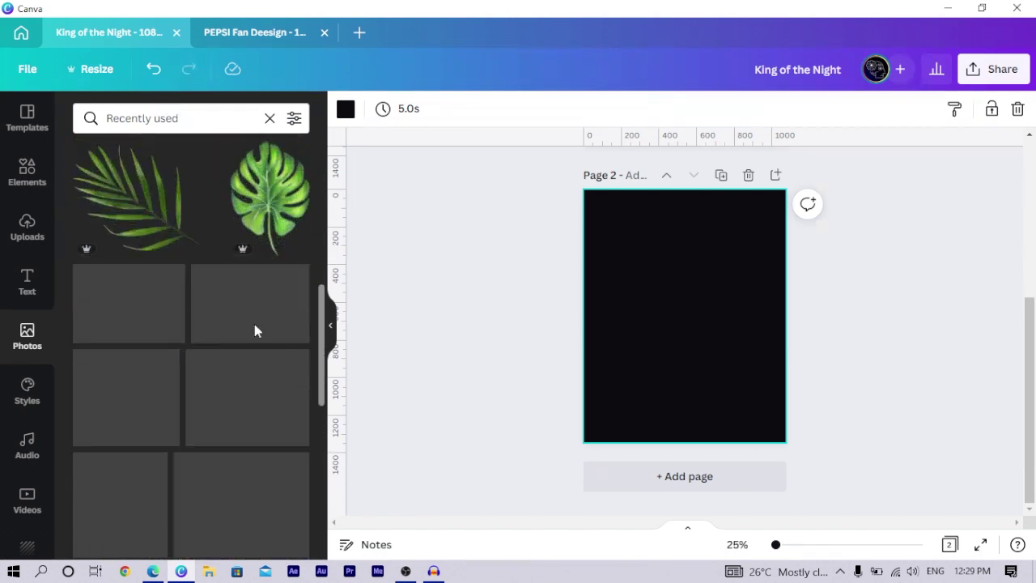
{"action": "scroll", "coordinate": [256, 372], "scroll_direction": "down", "scroll_amount": 6}
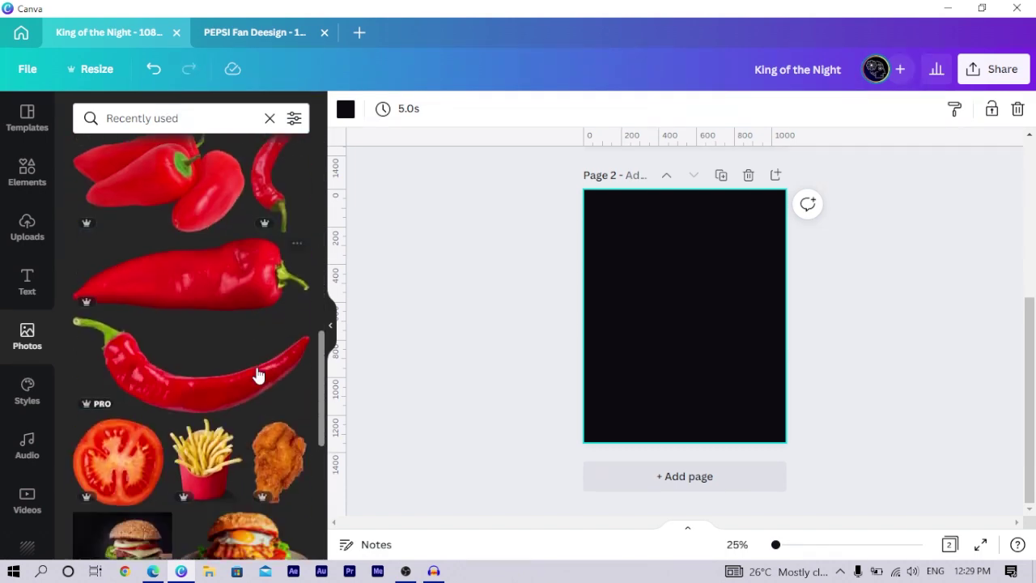
{"action": "scroll", "coordinate": [259, 368], "scroll_direction": "down", "scroll_amount": 5}
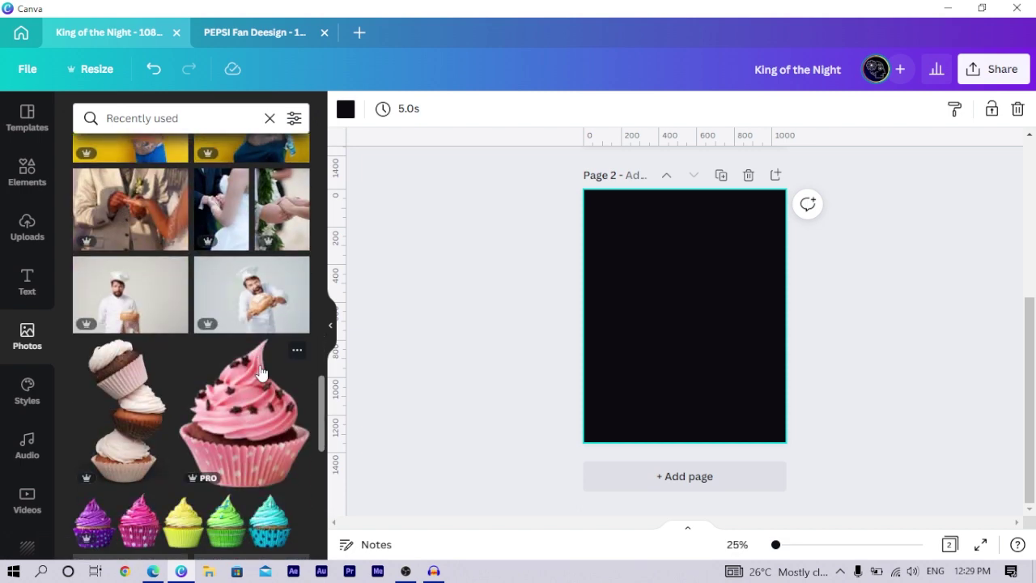
{"action": "scroll", "coordinate": [261, 373], "scroll_direction": "down", "scroll_amount": 5}
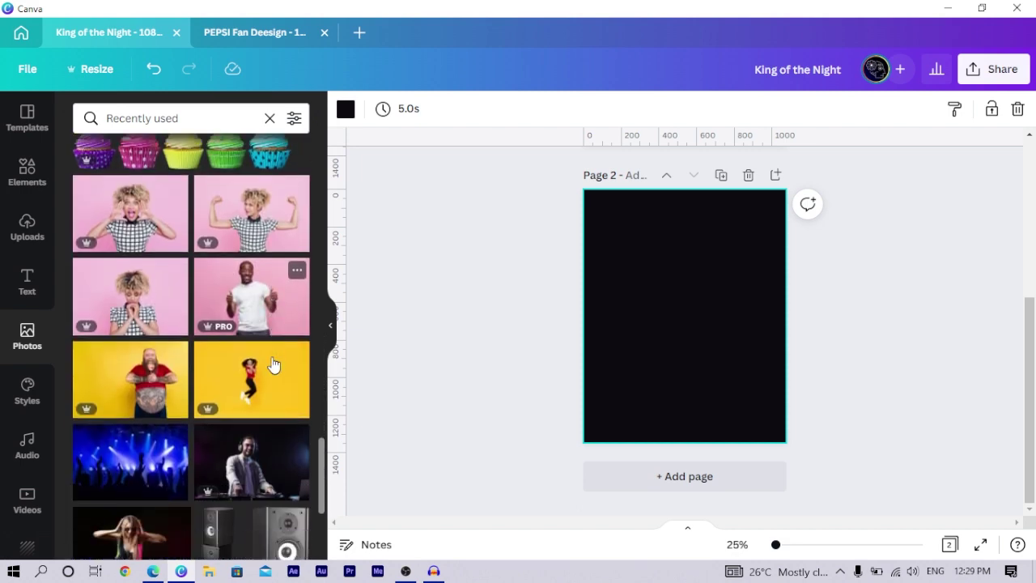
{"action": "left_click", "coordinate": [145, 402]}
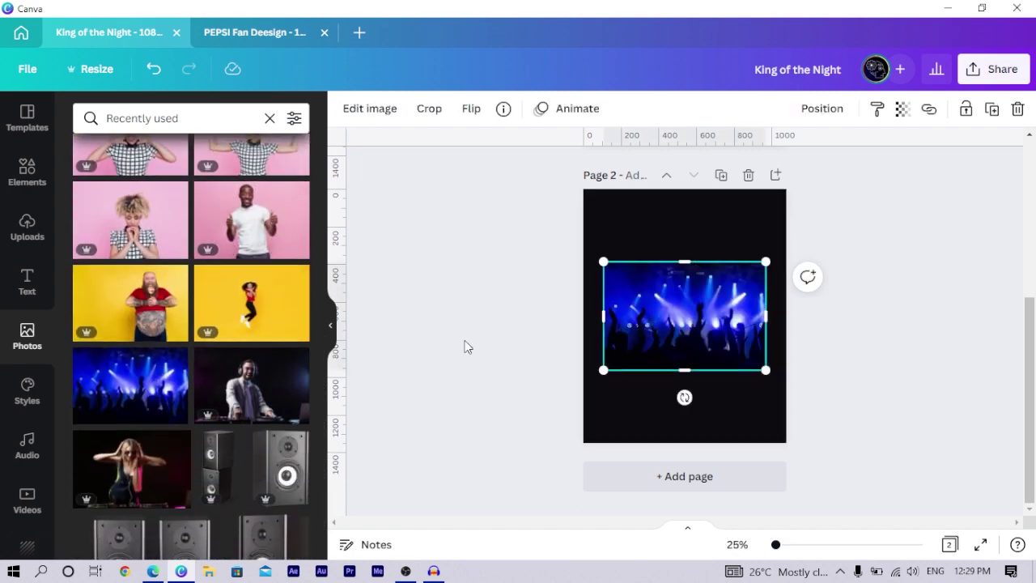
{"action": "left_click", "coordinate": [176, 354]}
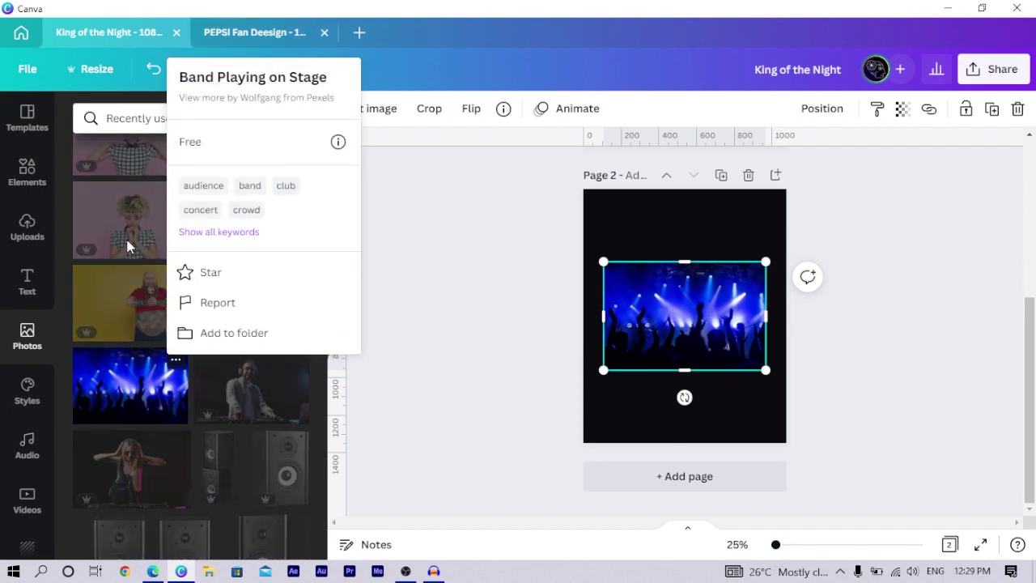
{"action": "left_click", "coordinate": [136, 118]}
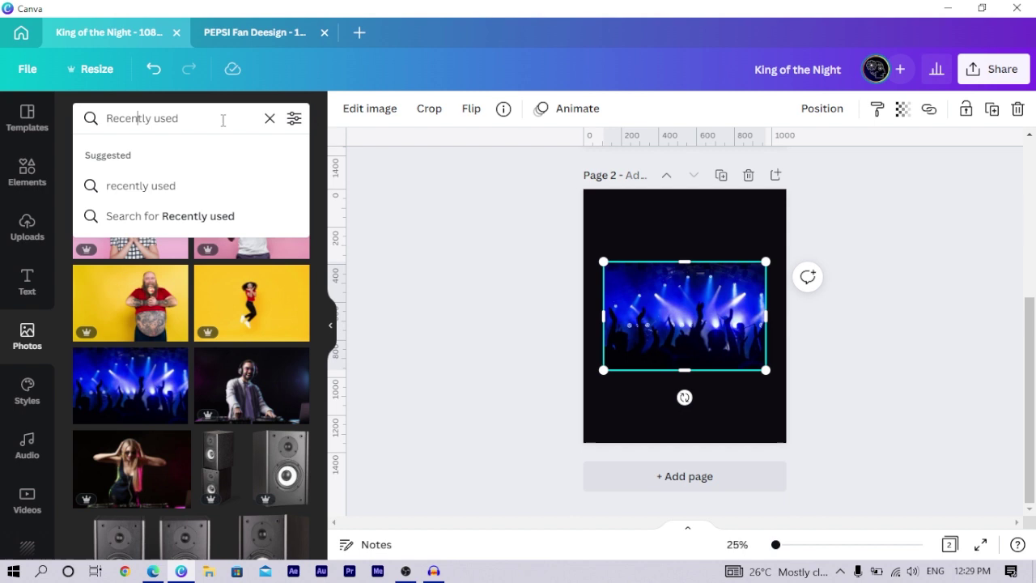
Step: Enlarge the crowd photo past the page's sides, align it with the page's top edge, and set its blur to 15
{"action": "left_click_drag", "start_coordinate": [602, 372], "coordinate": [515, 429]}
{"action": "left_click_drag", "start_coordinate": [698, 330], "coordinate": [697, 308]}
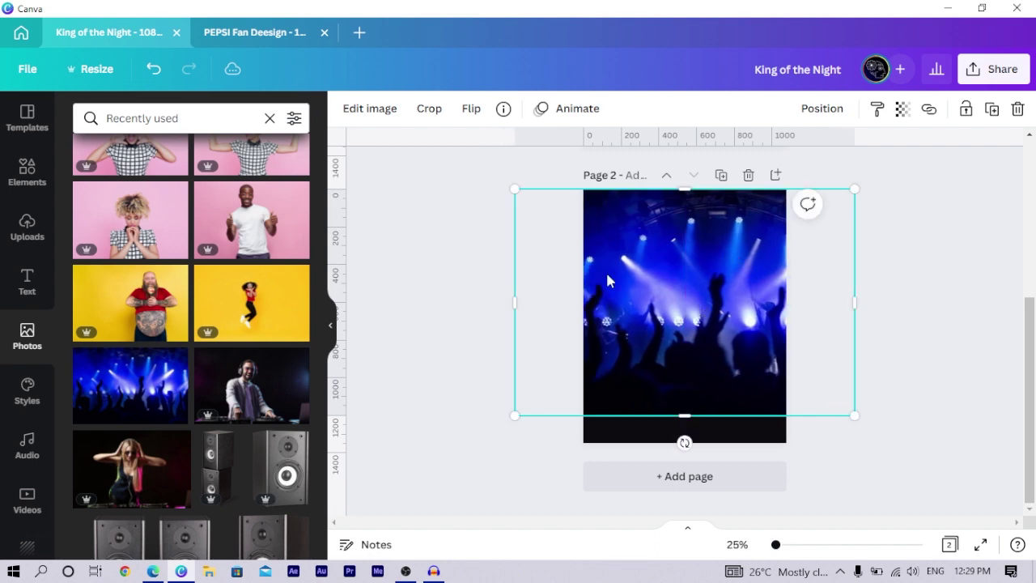
{"action": "left_click", "coordinate": [370, 107]}
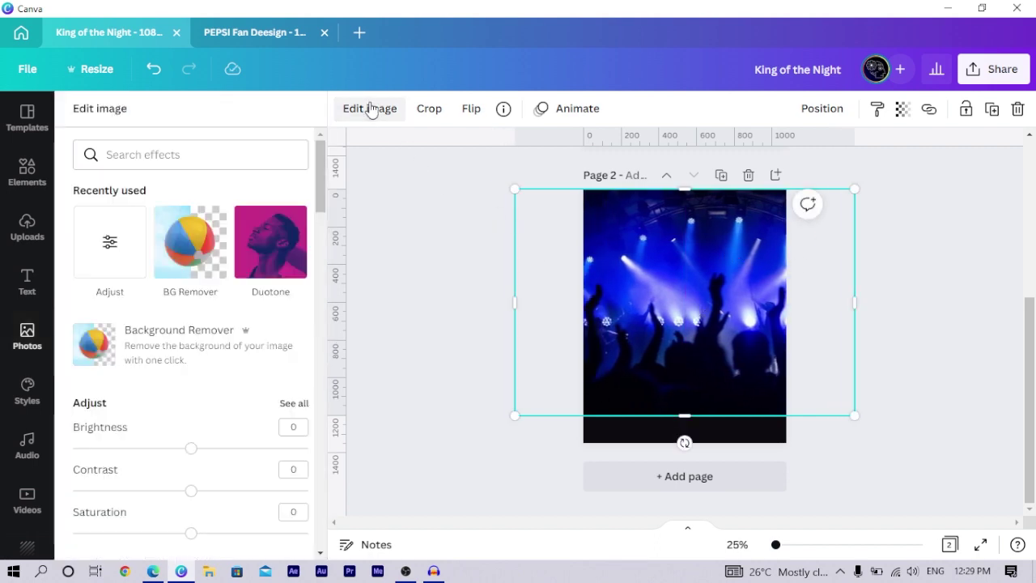
{"action": "left_click", "coordinate": [97, 277]}
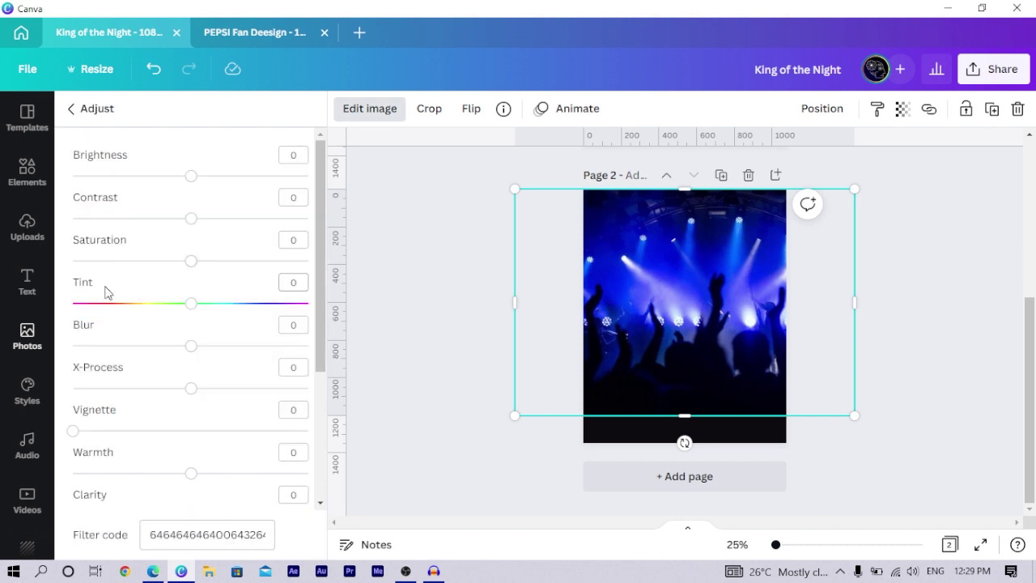
{"action": "left_click_drag", "start_coordinate": [191, 354], "coordinate": [209, 360]}
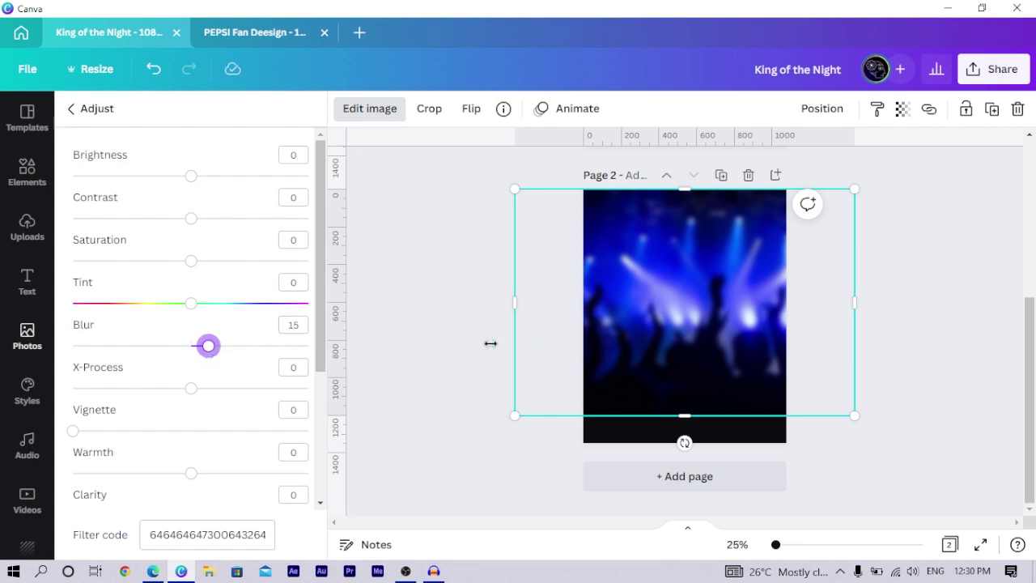
Step: Crop both sides of the blurred crowd photo to just outside the page edges
{"action": "left_click_drag", "start_coordinate": [511, 280], "coordinate": [569, 283]}
{"action": "left_click_drag", "start_coordinate": [863, 263], "coordinate": [803, 257]}
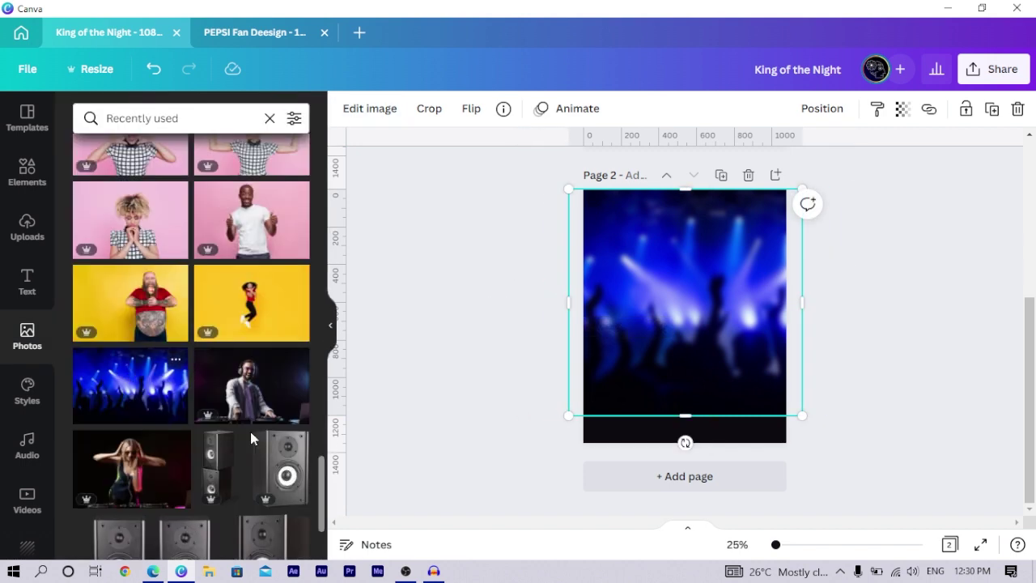
{"action": "left_click", "coordinate": [405, 399]}
Step: Add the recently used photo of the DJ in headphones and enlarge it across the page, resting on the bottom edge
{"action": "left_click", "coordinate": [283, 385]}
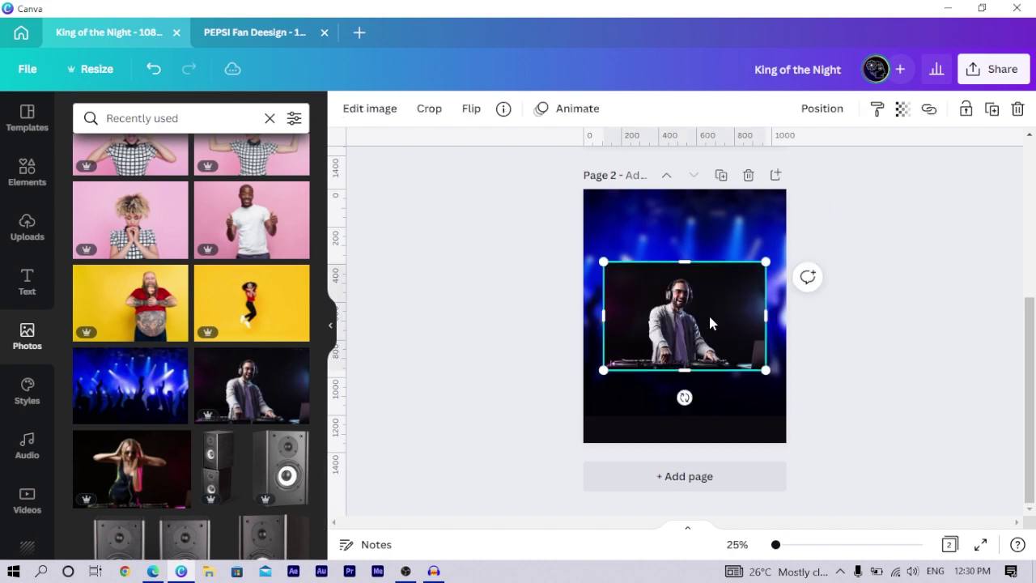
{"action": "left_click_drag", "start_coordinate": [694, 318], "coordinate": [674, 391]}
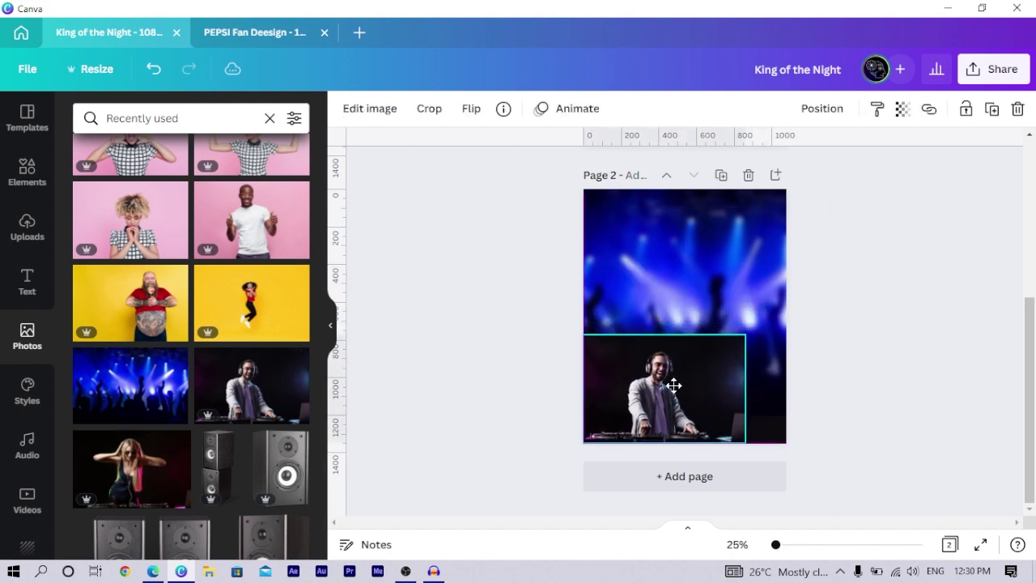
{"action": "left_click_drag", "start_coordinate": [738, 334], "coordinate": [786, 308]}
{"action": "left_click_drag", "start_coordinate": [688, 306], "coordinate": [689, 254]}
{"action": "mouse_move", "coordinate": [651, 304]}
{"action": "left_mouse_down"}
{"action": "mouse_move", "coordinate": [668, 303]}
{"action": "mouse_move", "coordinate": [648, 303]}
{"action": "left_mouse_up"}
{"action": "left_click_drag", "start_coordinate": [784, 255], "coordinate": [821, 221]}
{"action": "mouse_move", "coordinate": [582, 220]}
{"action": "left_mouse_down"}
{"action": "mouse_move", "coordinate": [563, 214]}
{"action": "mouse_move", "coordinate": [570, 209]}
{"action": "left_mouse_up"}
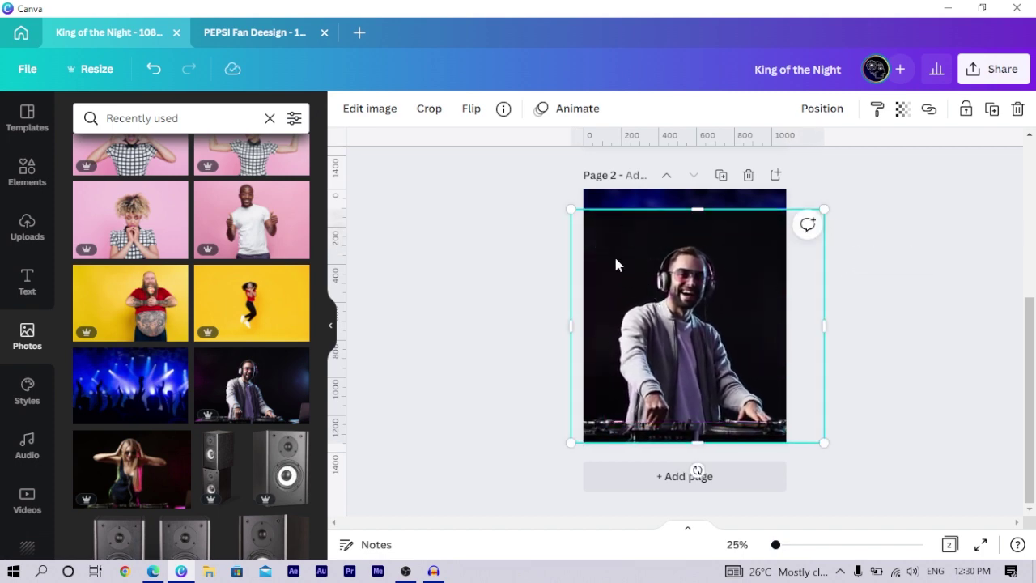
Step: Remove the background from the DJ photo and crop its sides to the page edges
{"action": "left_click", "coordinate": [369, 112]}
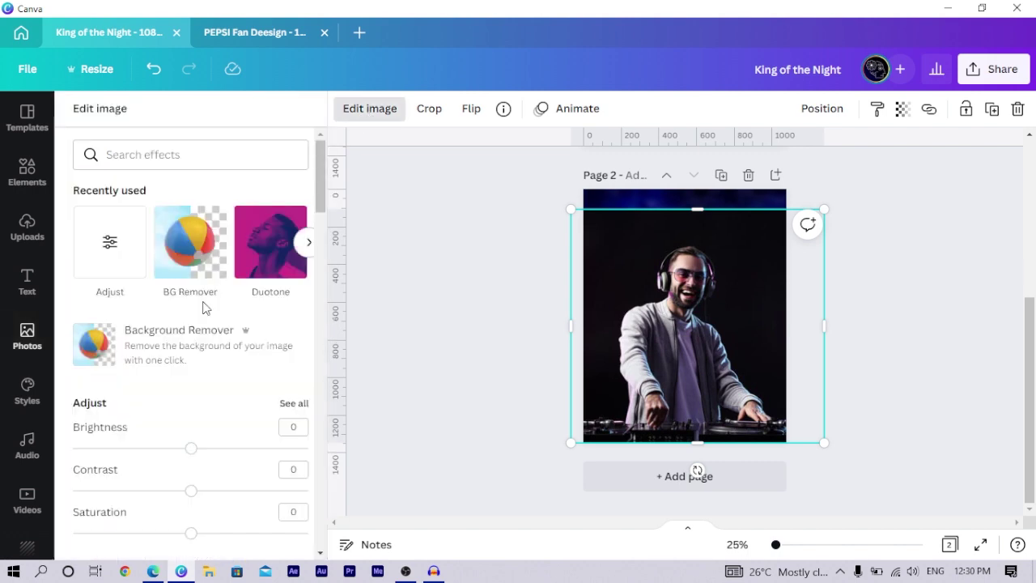
{"action": "left_click", "coordinate": [185, 273]}
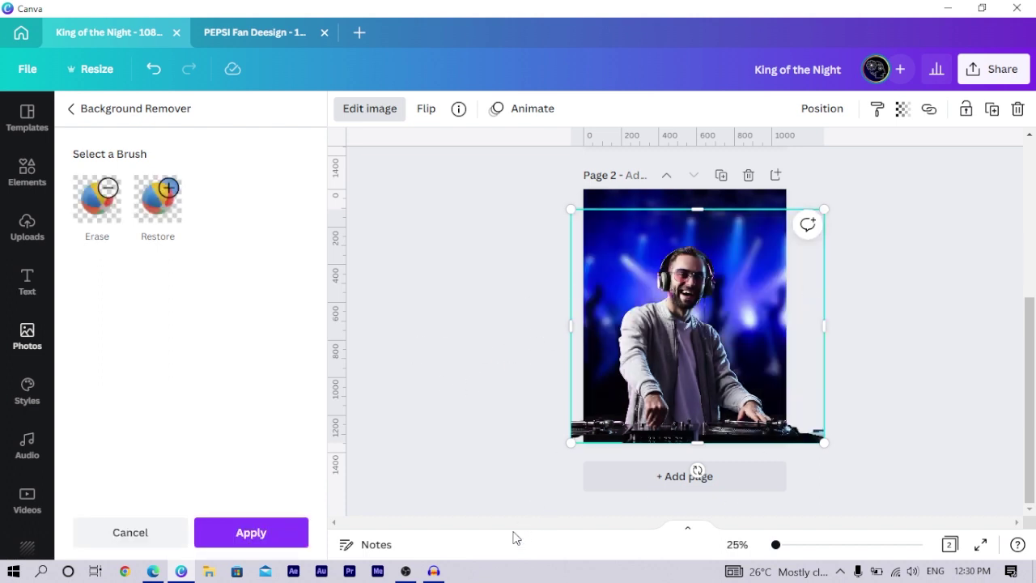
{"action": "left_click", "coordinate": [251, 538]}
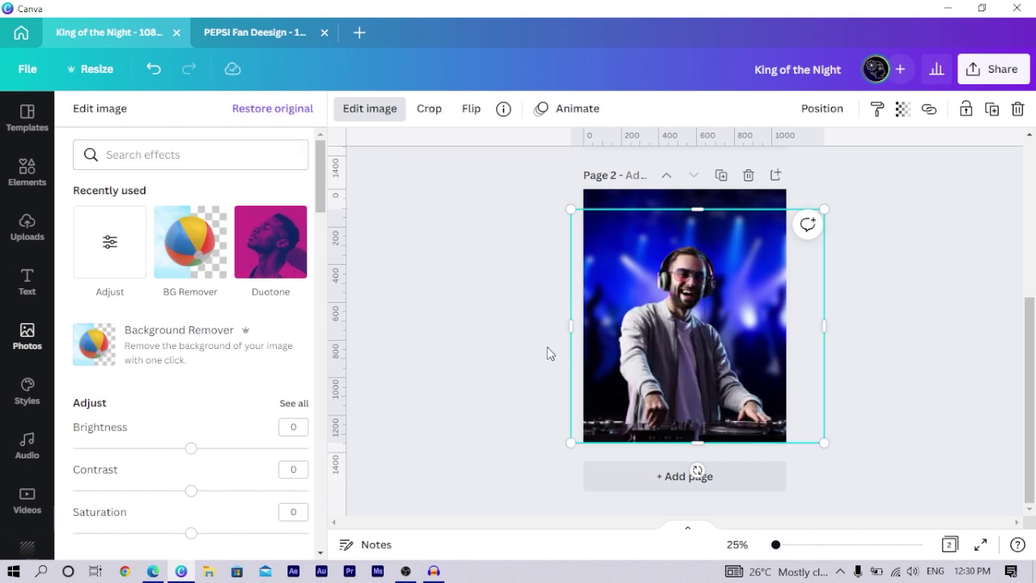
{"action": "left_click_drag", "start_coordinate": [565, 312], "coordinate": [583, 314]}
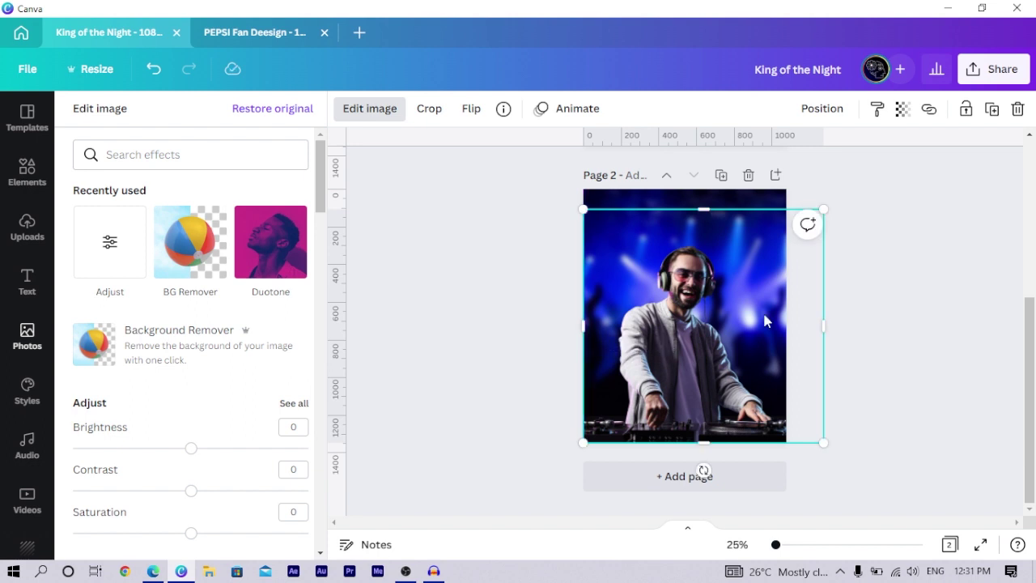
{"action": "left_click_drag", "start_coordinate": [824, 302], "coordinate": [785, 287]}
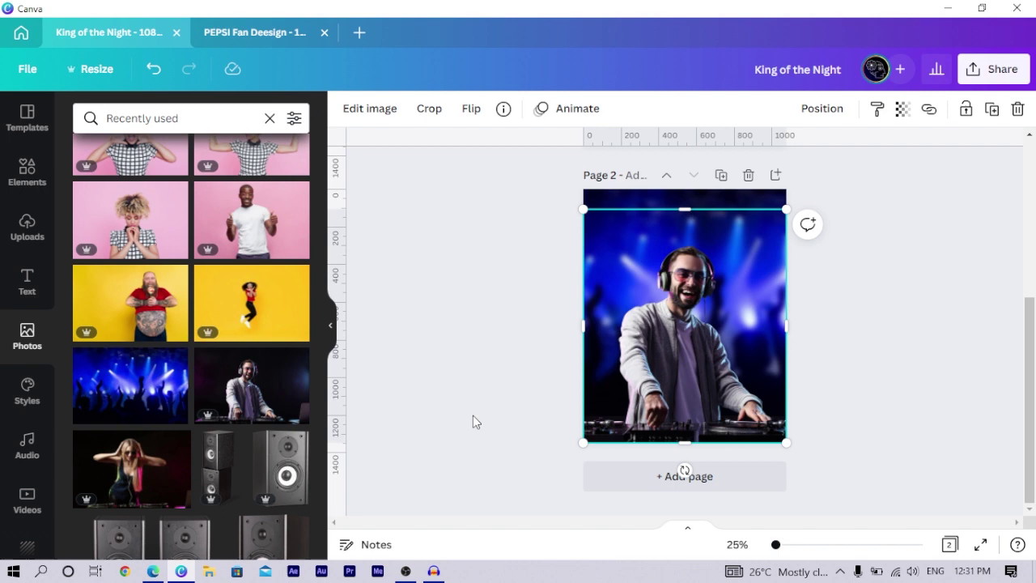
Step: Set the tint of the DJ photo to 59
{"action": "left_click", "coordinate": [356, 112]}
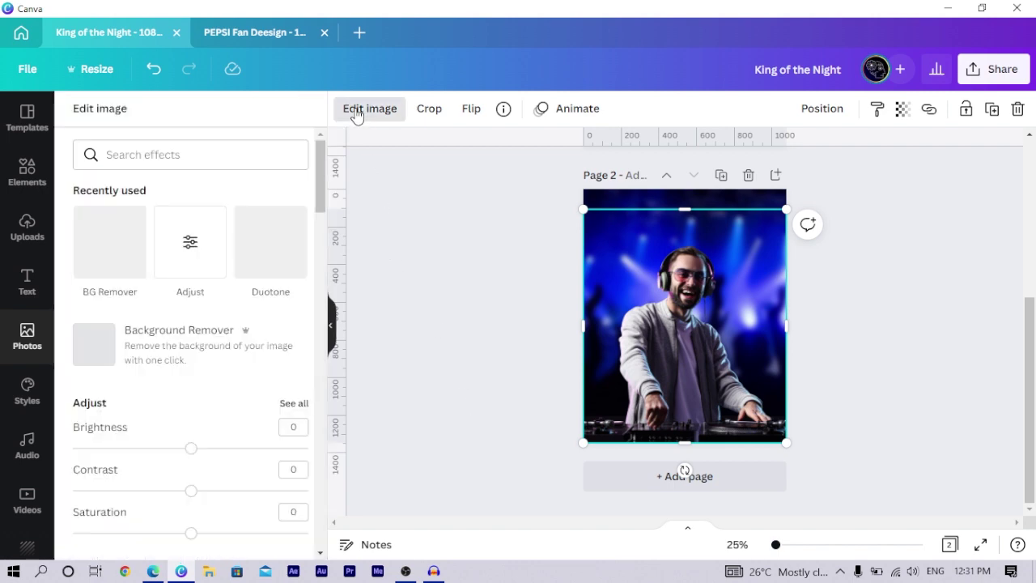
{"action": "left_click", "coordinate": [197, 264]}
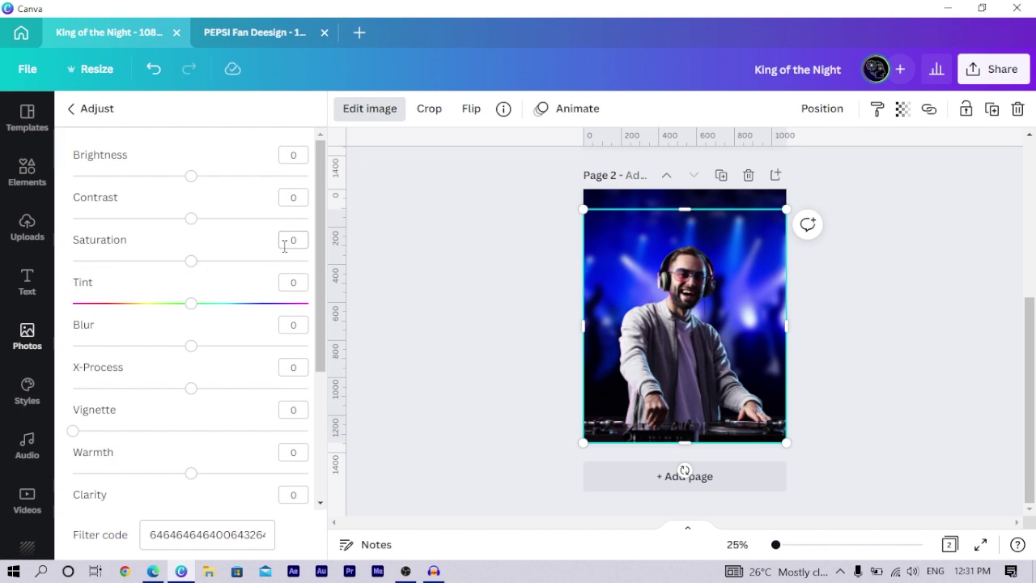
{"action": "left_click_drag", "start_coordinate": [190, 305], "coordinate": [261, 306]}
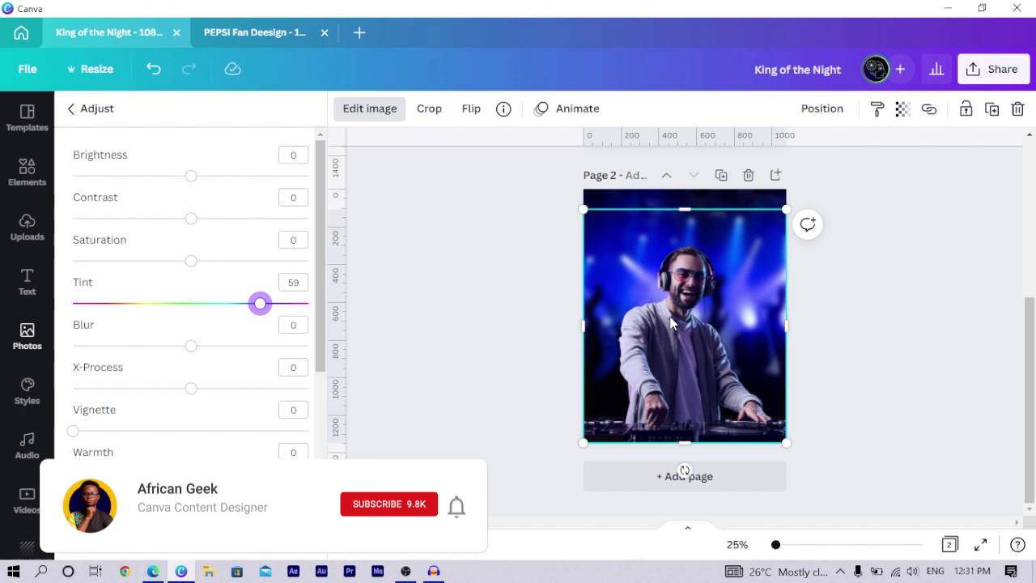
Step: Check the finished poster on the first page for reference, and search the elements for "speaker" photos
{"action": "scroll", "coordinate": [643, 323], "scroll_direction": "up", "scroll_amount": 1}
{"action": "scroll", "coordinate": [643, 324], "scroll_direction": "up", "scroll_amount": 3}
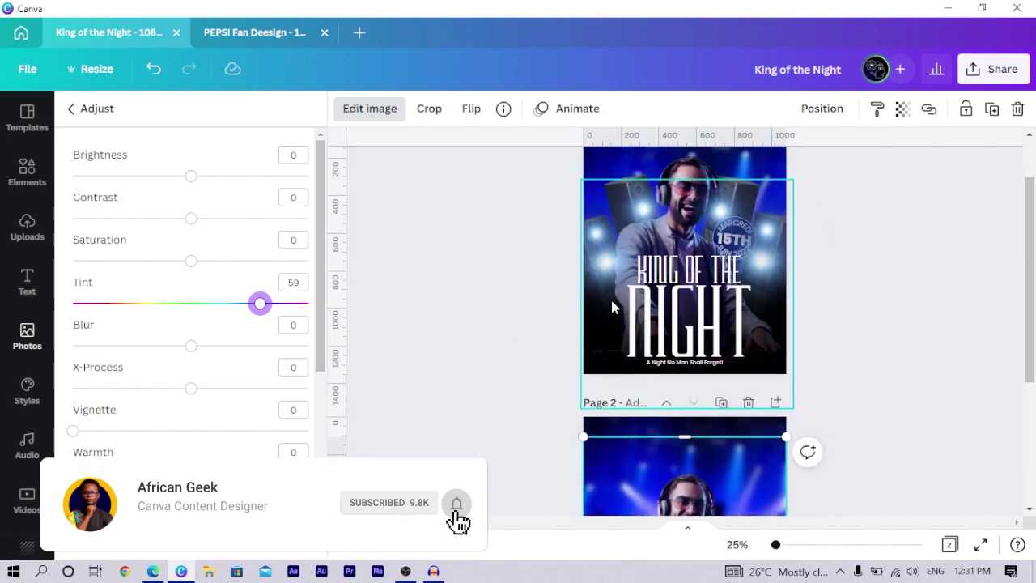
{"action": "scroll", "coordinate": [608, 381], "scroll_direction": "down", "scroll_amount": 2}
{"action": "scroll", "coordinate": [609, 380], "scroll_direction": "down", "scroll_amount": 2}
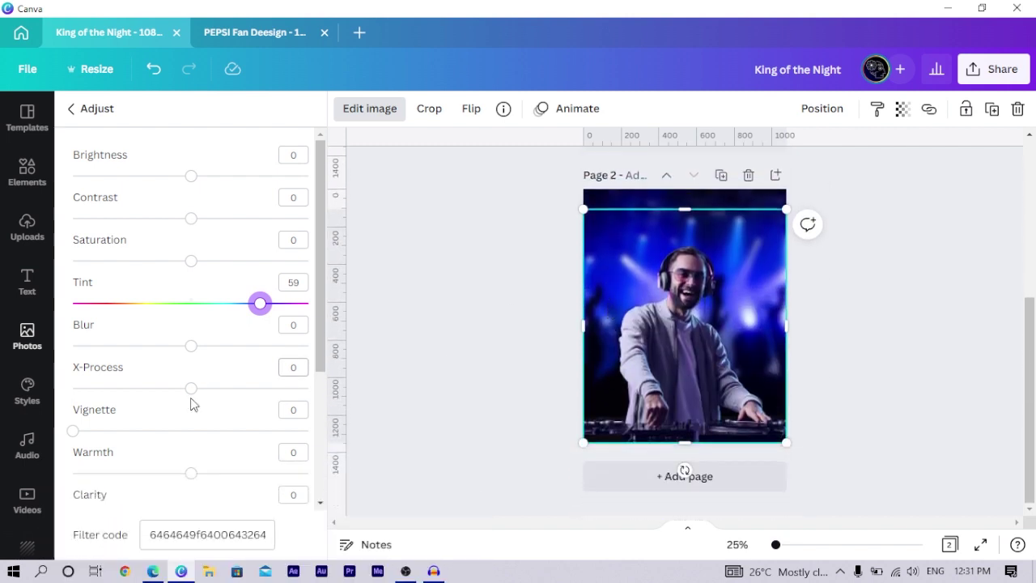
{"action": "left_click", "coordinate": [31, 181]}
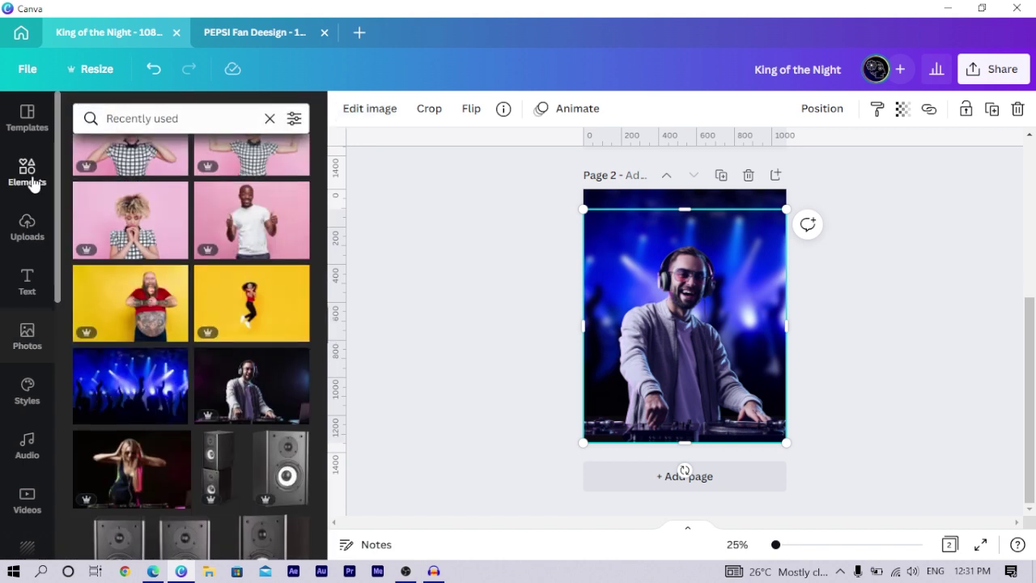
{"action": "left_click", "coordinate": [242, 119]}
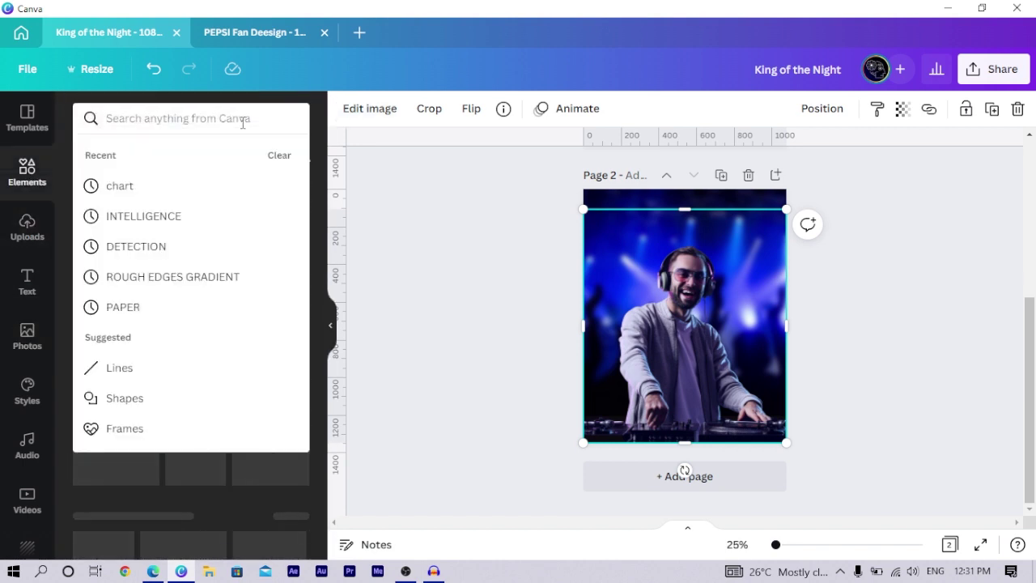
{"action": "type", "text": "speaker"}
{"action": "key", "text": "Return"}
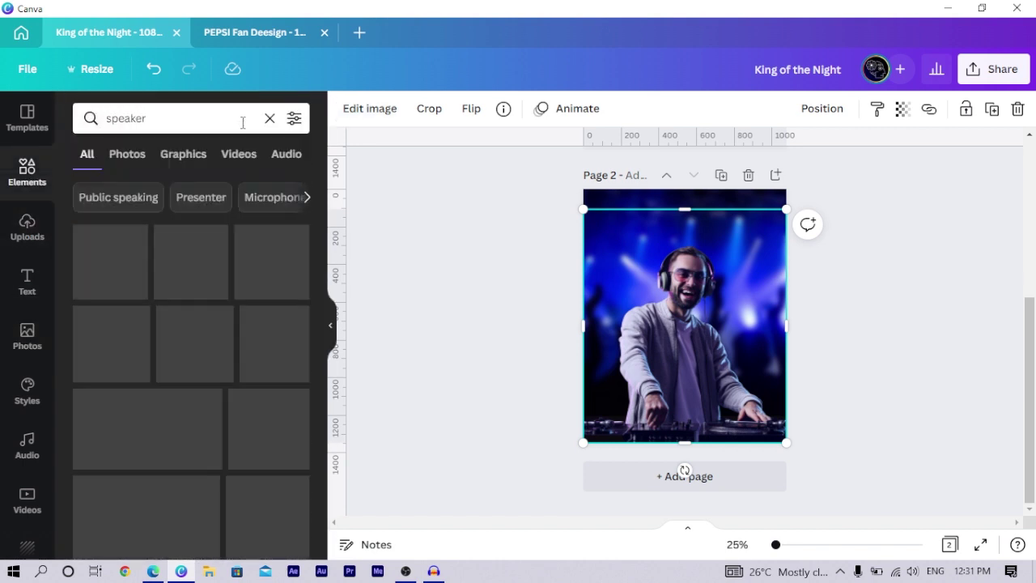
{"action": "left_click", "coordinate": [129, 159]}
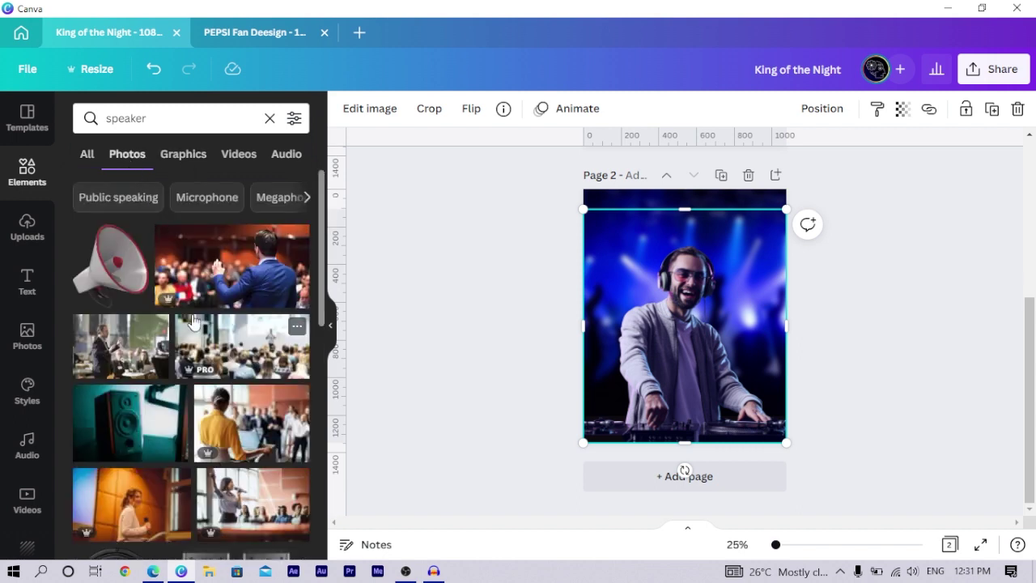
{"action": "scroll", "coordinate": [191, 322], "scroll_direction": "down", "scroll_amount": 2}
{"action": "scroll", "coordinate": [190, 400], "scroll_direction": "down", "scroll_amount": 5}
{"action": "scroll", "coordinate": [187, 402], "scroll_direction": "down", "scroll_amount": 3}
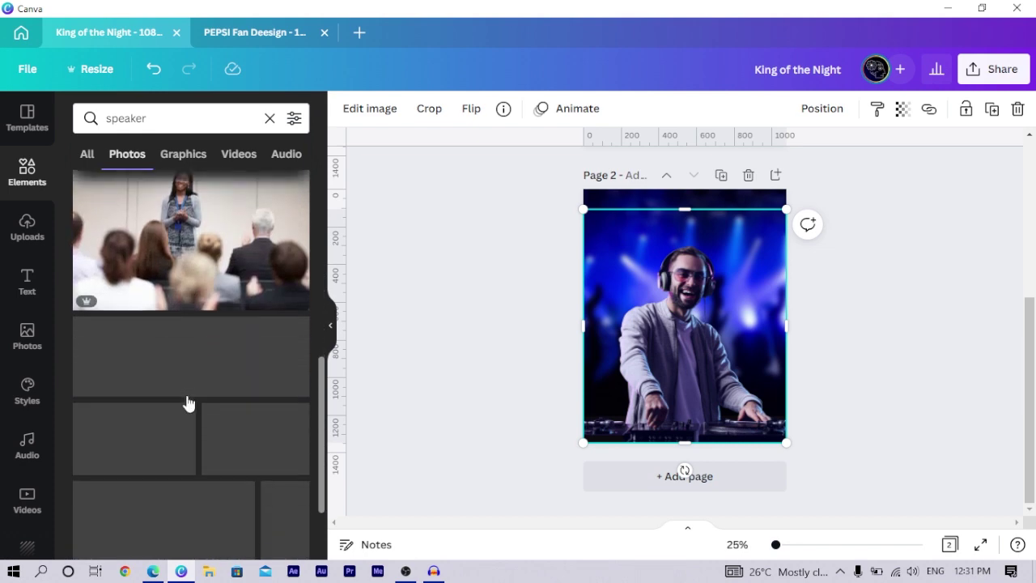
Step: Find the recently used photo of two stacked speakers and add it to the page
{"action": "left_click", "coordinate": [269, 118]}
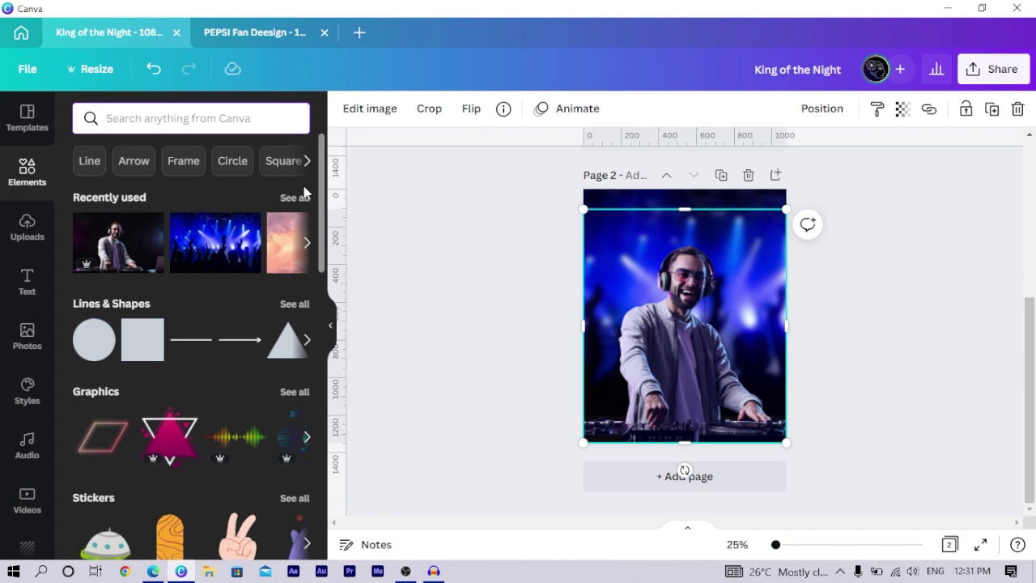
{"action": "left_click", "coordinate": [285, 196]}
{"action": "scroll", "coordinate": [147, 460], "scroll_direction": "down", "scroll_amount": 3}
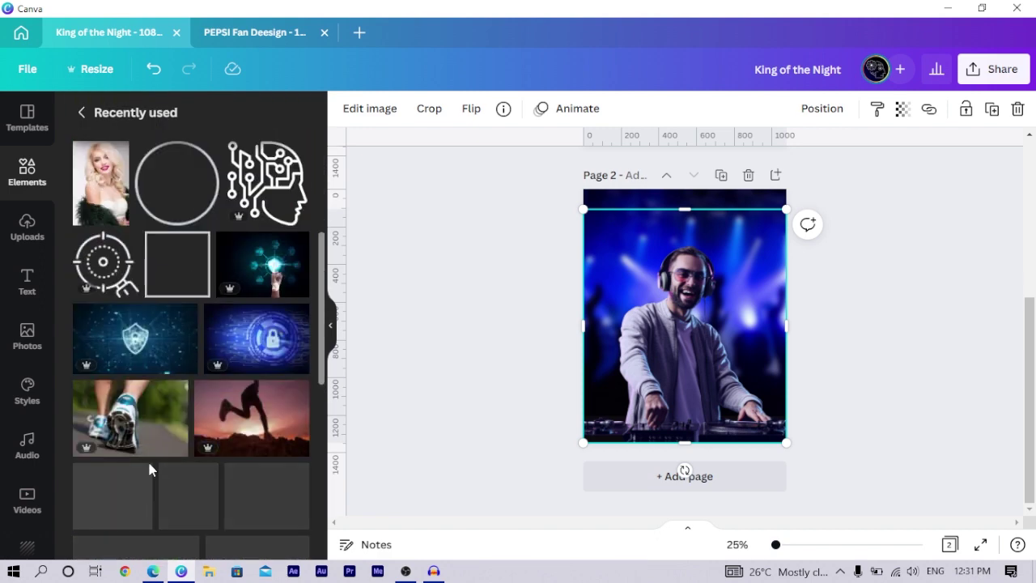
{"action": "scroll", "coordinate": [147, 460], "scroll_direction": "down", "scroll_amount": 2}
{"action": "scroll", "coordinate": [154, 461], "scroll_direction": "down", "scroll_amount": 3}
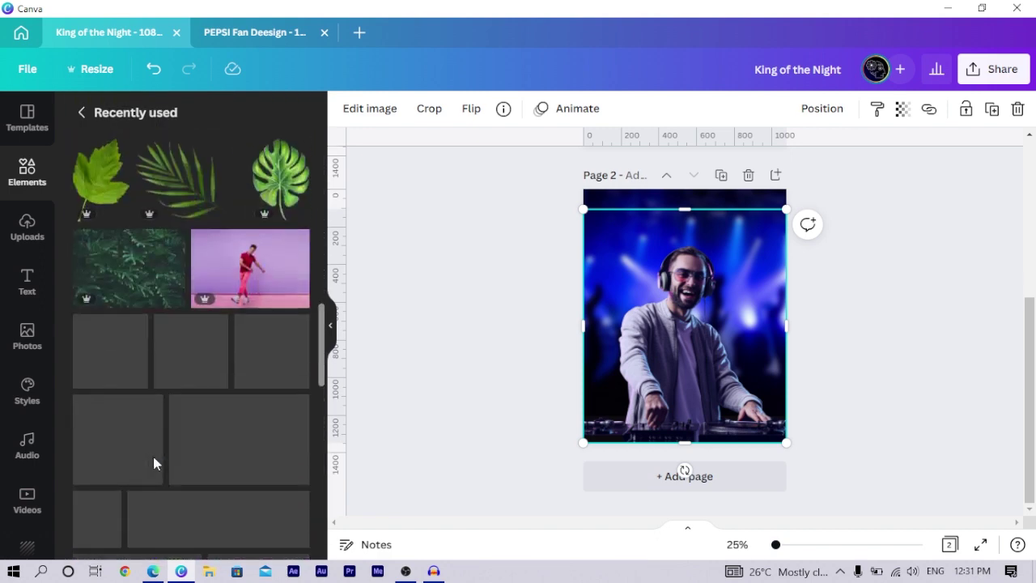
{"action": "scroll", "coordinate": [182, 433], "scroll_direction": "down", "scroll_amount": 3}
{"action": "scroll", "coordinate": [181, 431], "scroll_direction": "down", "scroll_amount": 3}
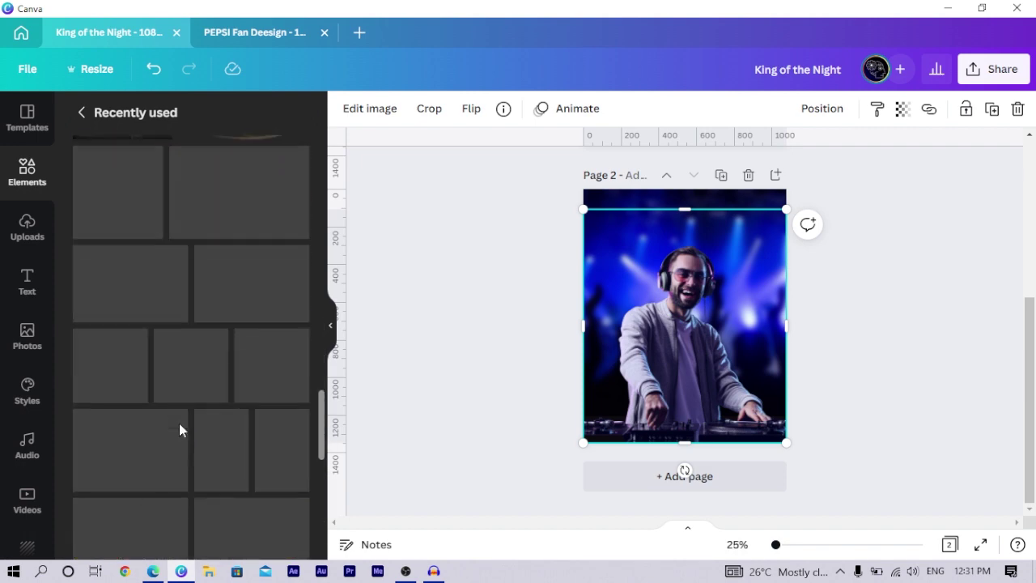
{"action": "scroll", "coordinate": [181, 431], "scroll_direction": "down", "scroll_amount": 3}
{"action": "scroll", "coordinate": [181, 431], "scroll_direction": "down", "scroll_amount": 5}
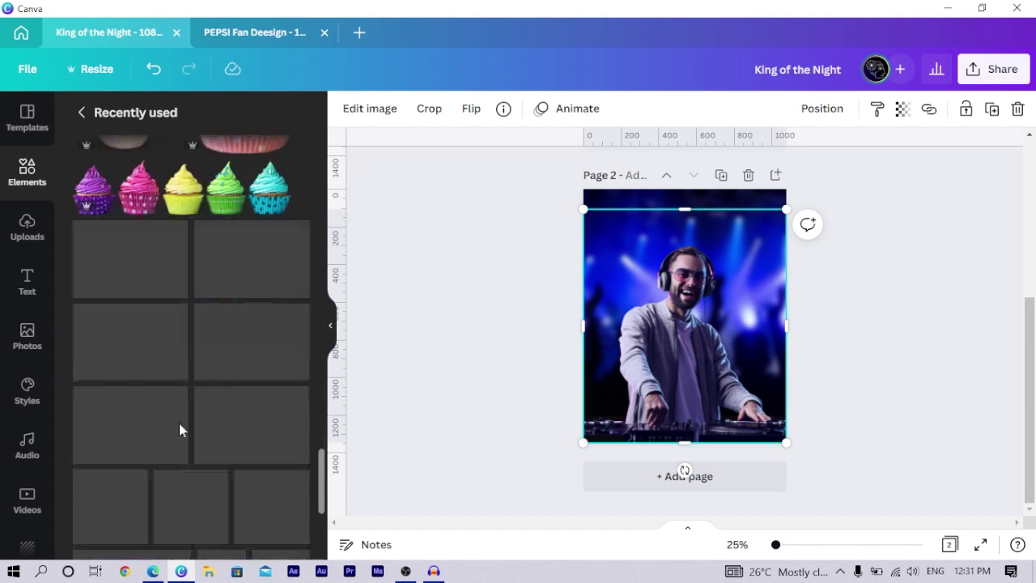
{"action": "scroll", "coordinate": [188, 416], "scroll_direction": "down", "scroll_amount": 3}
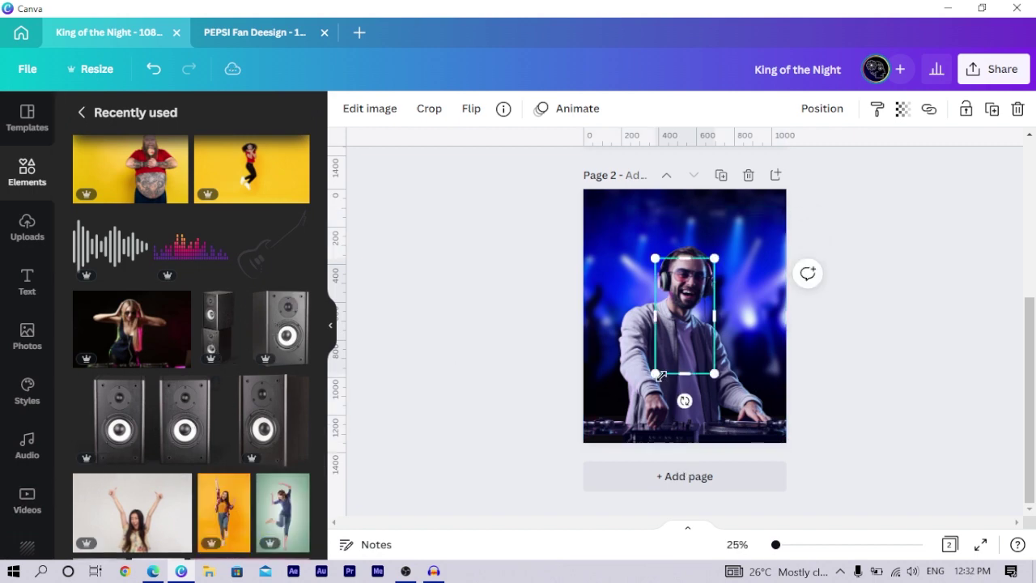
Step: Enlarge the stacked speakers, tilt them clockwise, and place them over the right side of the DJ
{"action": "left_click_drag", "start_coordinate": [657, 373], "coordinate": [639, 403]}
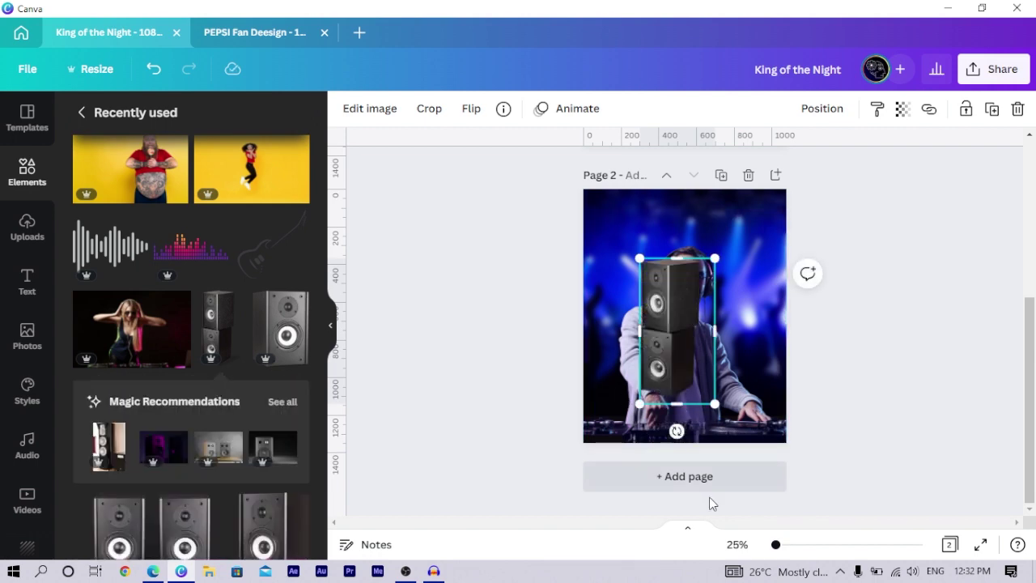
{"action": "left_click_drag", "start_coordinate": [677, 431], "coordinate": [650, 426]}
{"action": "left_click_drag", "start_coordinate": [651, 374], "coordinate": [710, 387]}
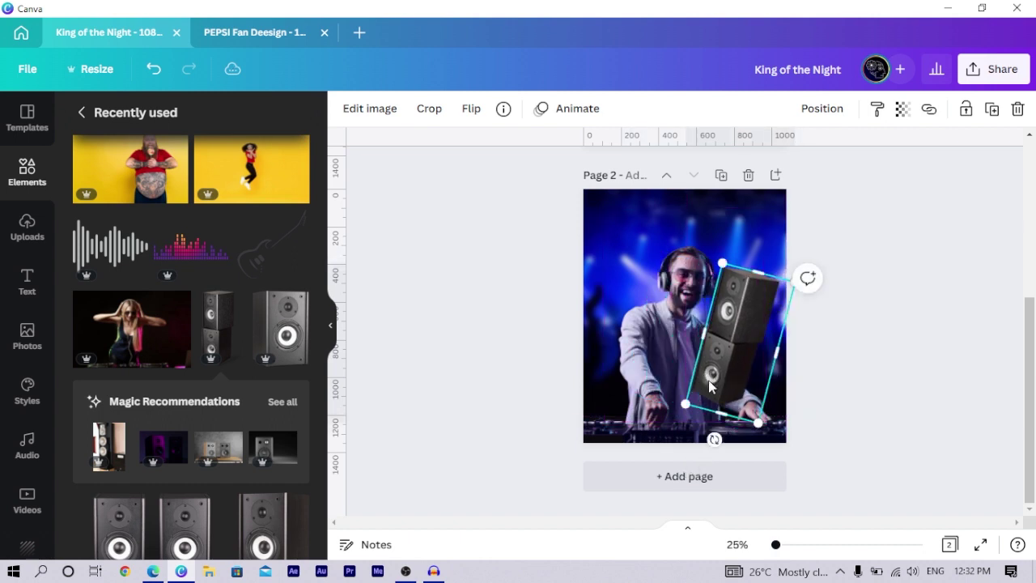
Step: Duplicate the speaker stack toward the left side of the page, then flip it horizontally and tilt it counterclockwise
{"action": "left_click_drag", "start_coordinate": [710, 387], "coordinate": [635, 359]}
{"action": "key", "text": "ctrl+d"}
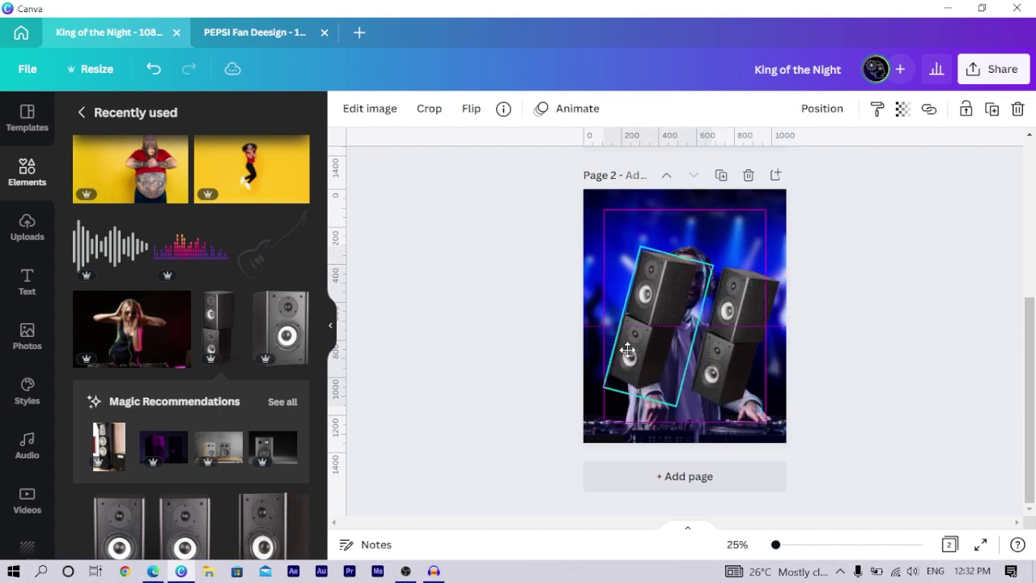
{"action": "left_click", "coordinate": [474, 114]}
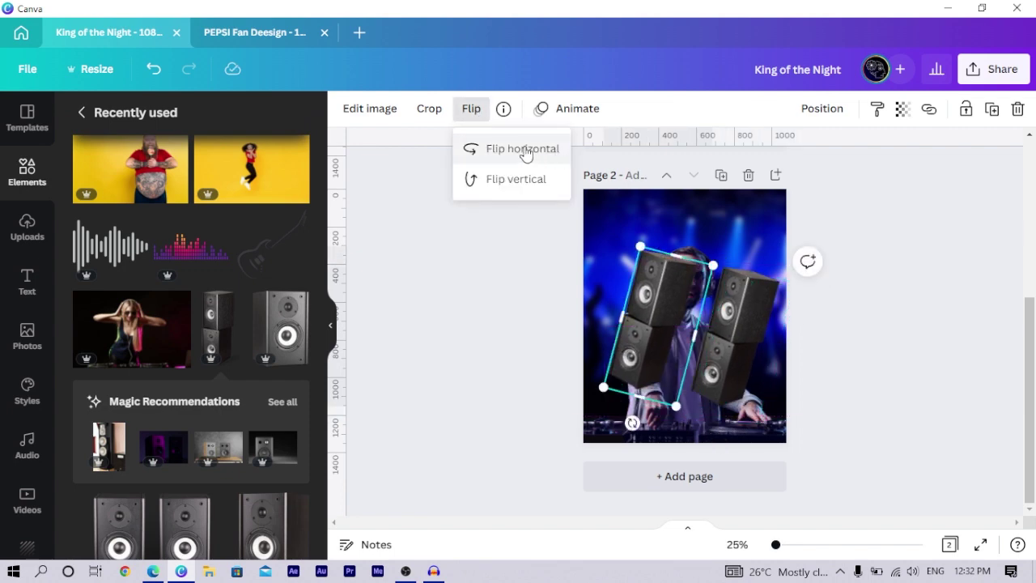
{"action": "left_click", "coordinate": [524, 151]}
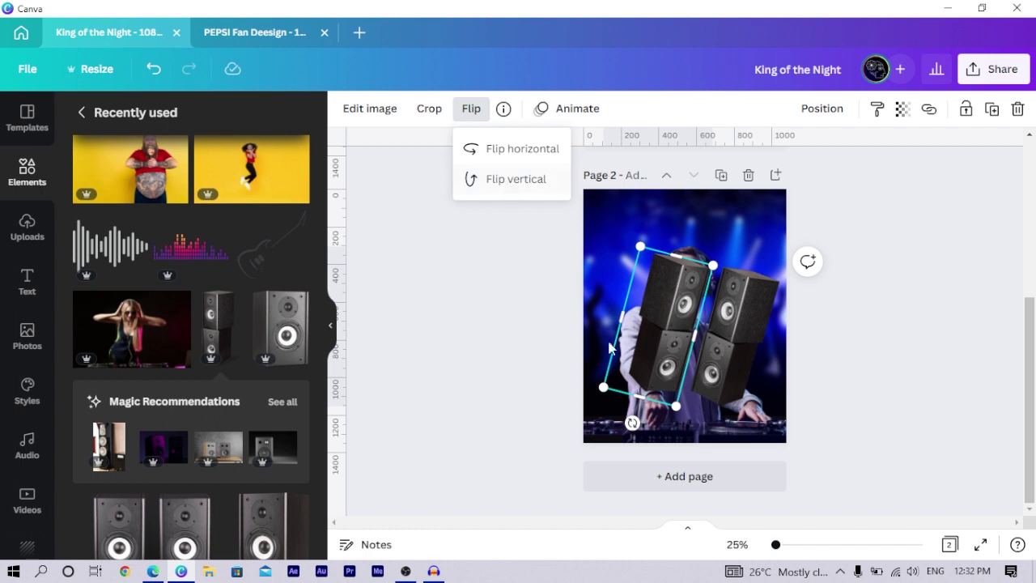
{"action": "left_click_drag", "start_coordinate": [631, 422], "coordinate": [684, 421]}
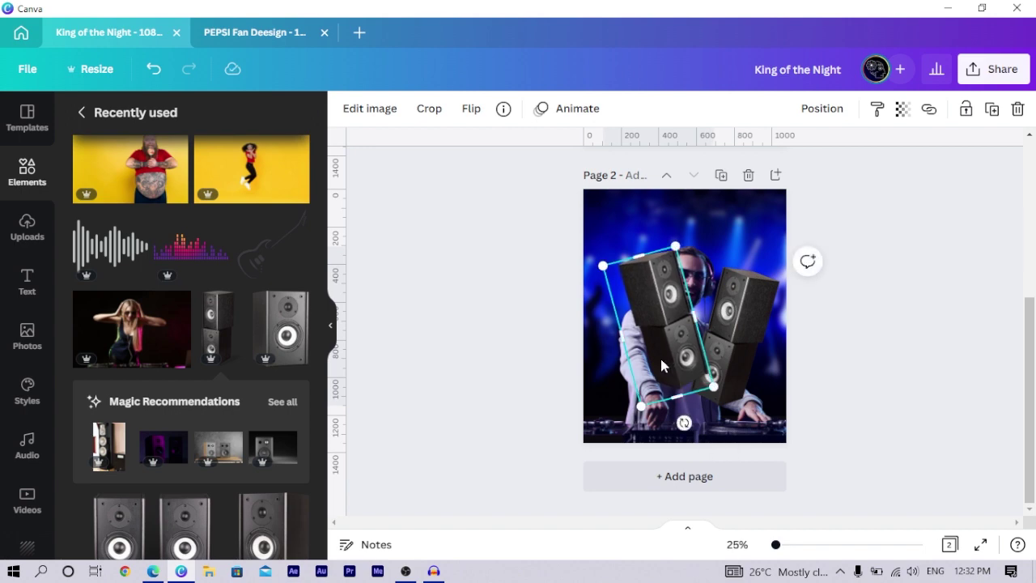
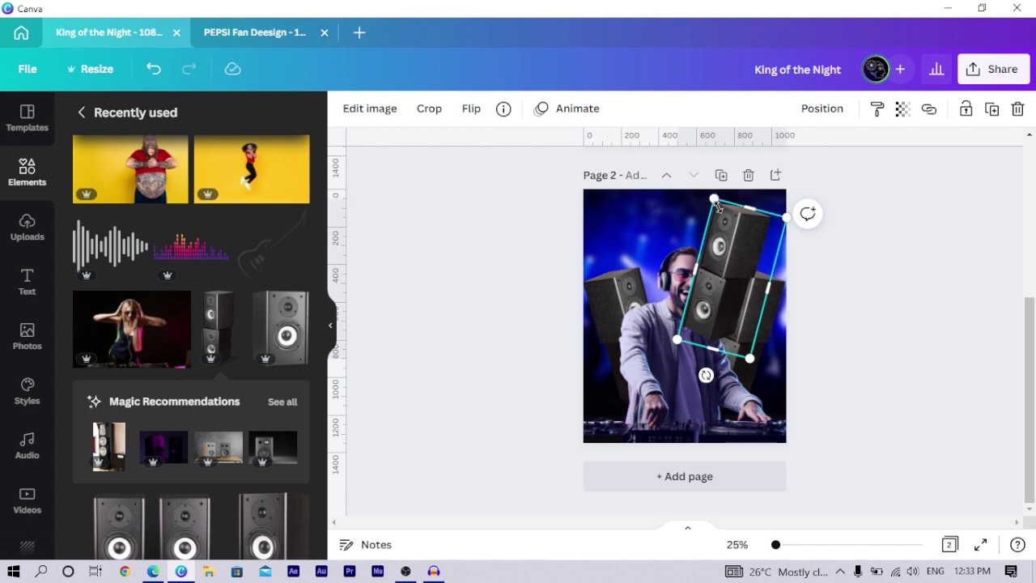
Step: Shrink the upper speaker stack beside the DJ's head, and nudge the large right stack down and to the right
{"action": "left_click_drag", "start_coordinate": [742, 268], "coordinate": [716, 241]}
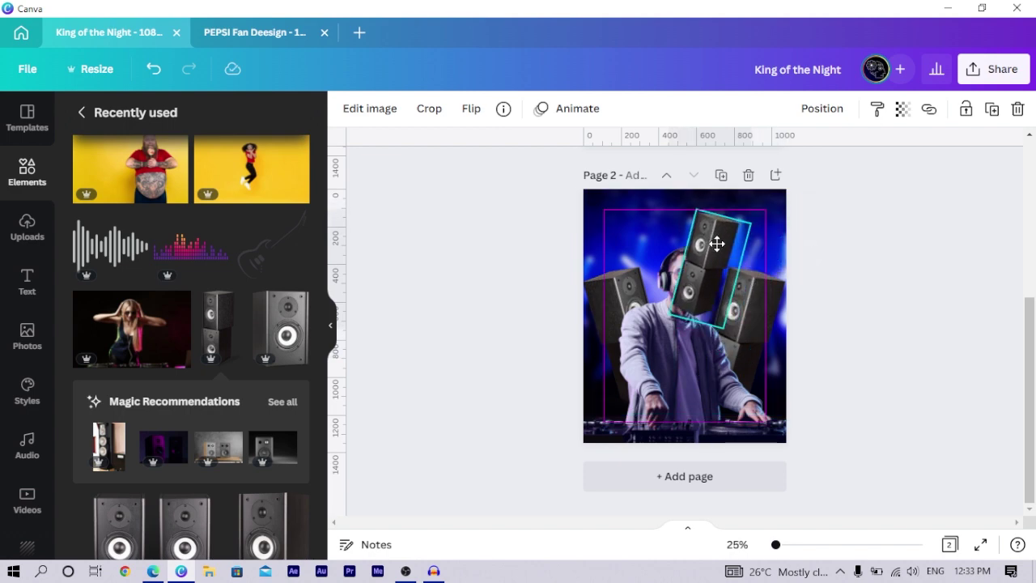
{"action": "left_click", "coordinate": [757, 308]}
{"action": "key", "text": "Down"}
{"action": "key", "text": "Down"}
{"action": "key", "text": "Down"}
{"action": "key", "text": "Down"}
{"action": "key", "text": "Down"}
{"action": "key", "text": "Down"}
{"action": "key", "text": "Down"}
{"action": "key", "text": "Down"}
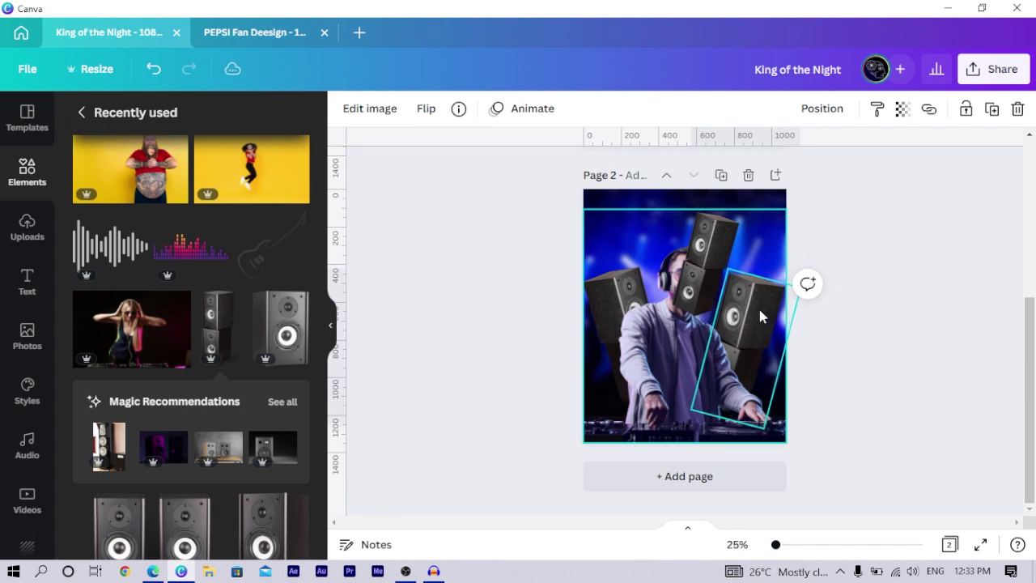
{"action": "key", "text": "Right"}
{"action": "key", "text": "Right"}
{"action": "key", "text": "Right"}
{"action": "key", "text": "Right"}
{"action": "key", "text": "Right"}
{"action": "key", "text": "Right"}
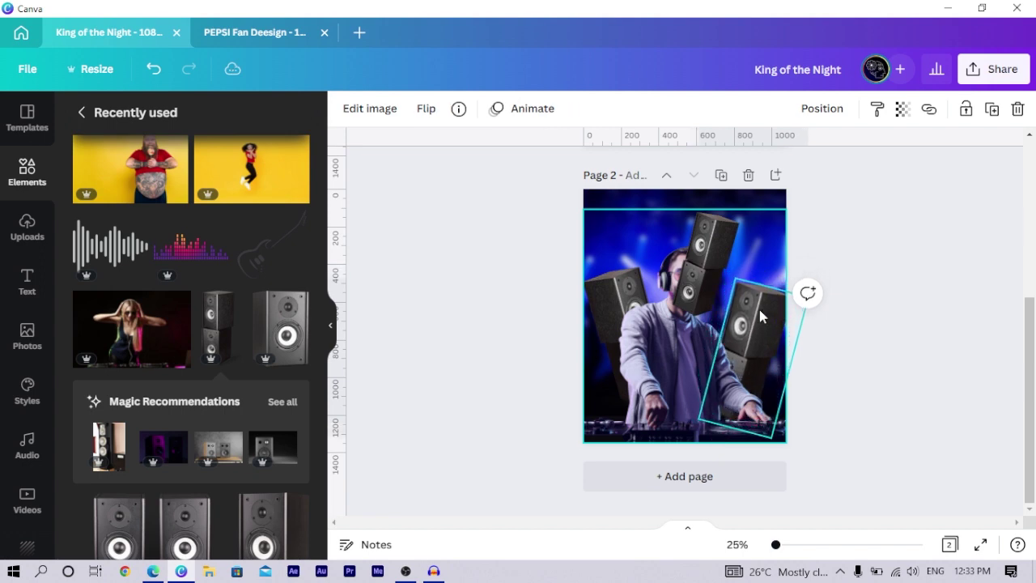
Step: Nudge the large left speaker stack down and farther left, past the page edge
{"action": "left_click", "coordinate": [621, 322]}
{"action": "key", "text": "Down"}
{"action": "key", "text": "Down"}
{"action": "key", "text": "Down"}
{"action": "key", "text": "Down"}
{"action": "key", "text": "Down"}
{"action": "key", "text": "Down"}
{"action": "key", "text": "Down"}
{"action": "key", "text": "Down"}
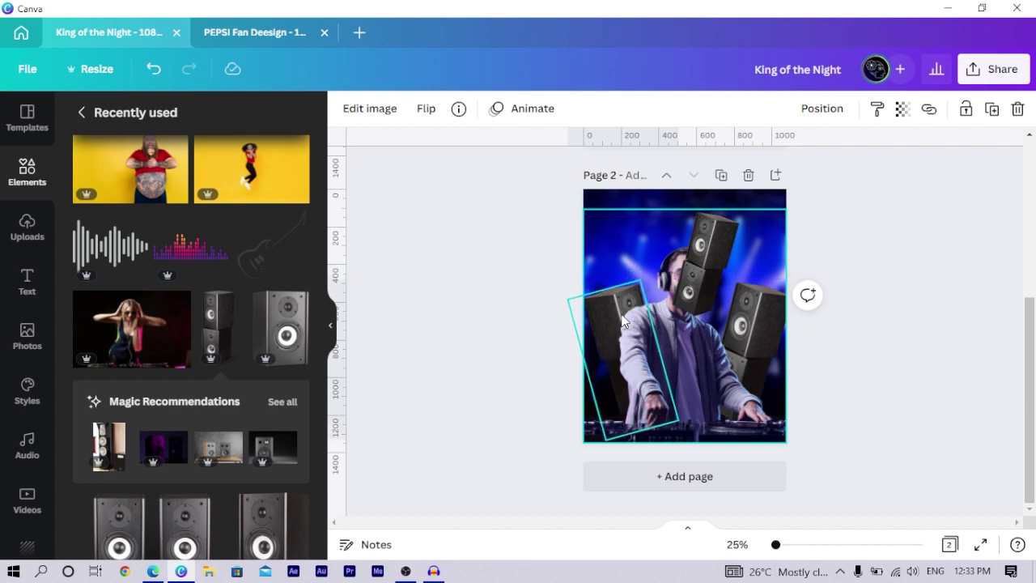
{"action": "key", "text": "Left"}
{"action": "key", "text": "Left"}
{"action": "key", "text": "Left"}
{"action": "key", "text": "Left"}
{"action": "key", "text": "Left"}
{"action": "key", "text": "Left"}
{"action": "key", "text": "Left"}
{"action": "key", "text": "Left"}
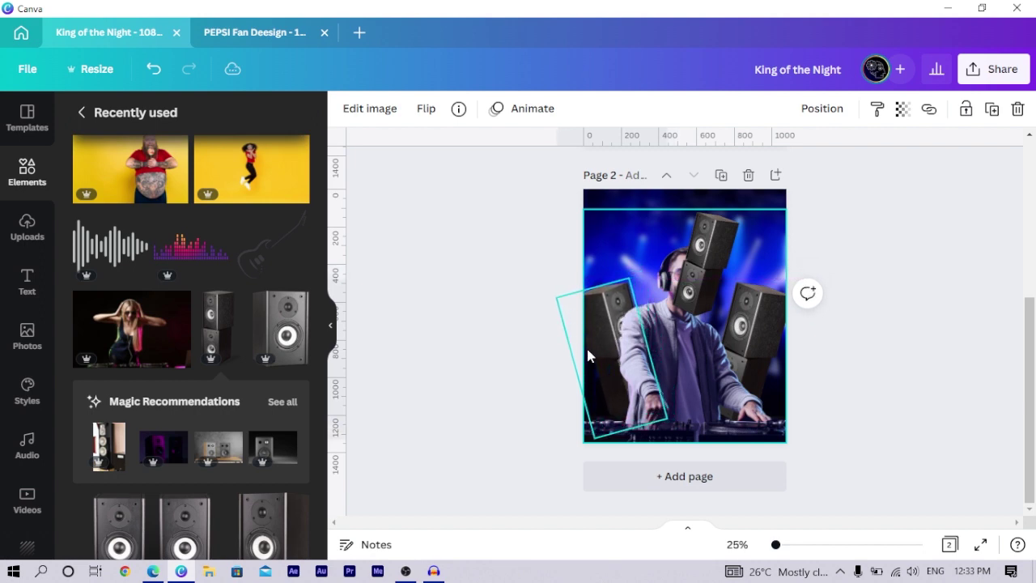
{"action": "key", "text": "Left"}
{"action": "key", "text": "Left"}
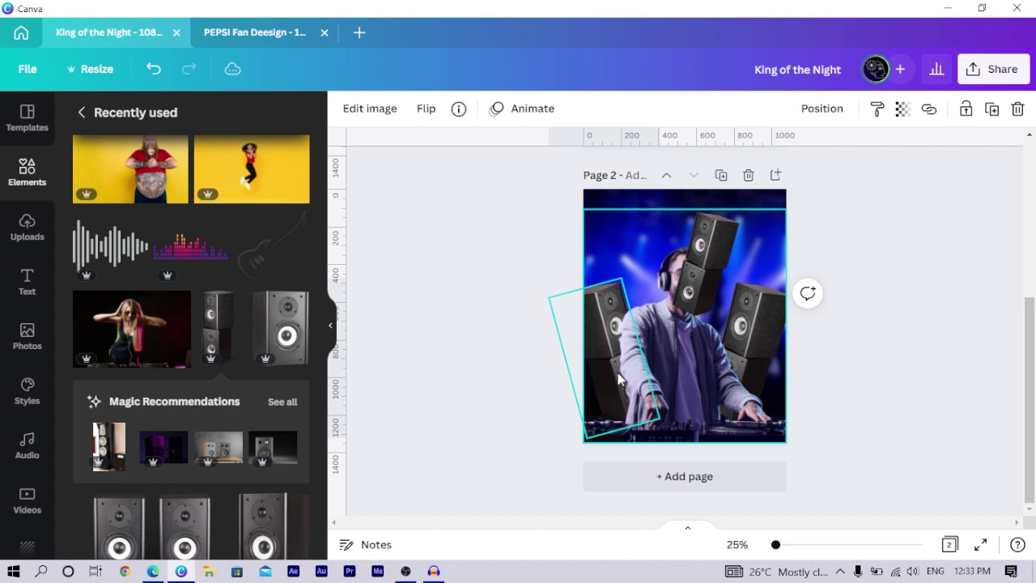
Step: Nudge the large right speaker stack slightly down, and lower the small stack beside the DJ's head
{"action": "left_click", "coordinate": [764, 348]}
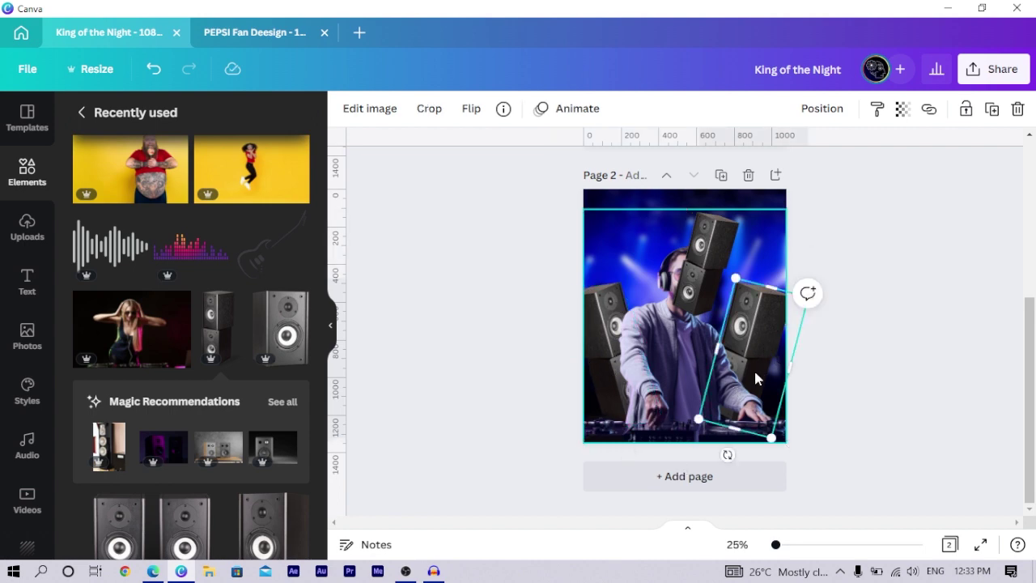
{"action": "key", "text": "Down"}
{"action": "key", "text": "Down"}
{"action": "key", "text": "Down"}
{"action": "key", "text": "Down"}
{"action": "left_click_drag", "start_coordinate": [710, 224], "coordinate": [714, 247]}
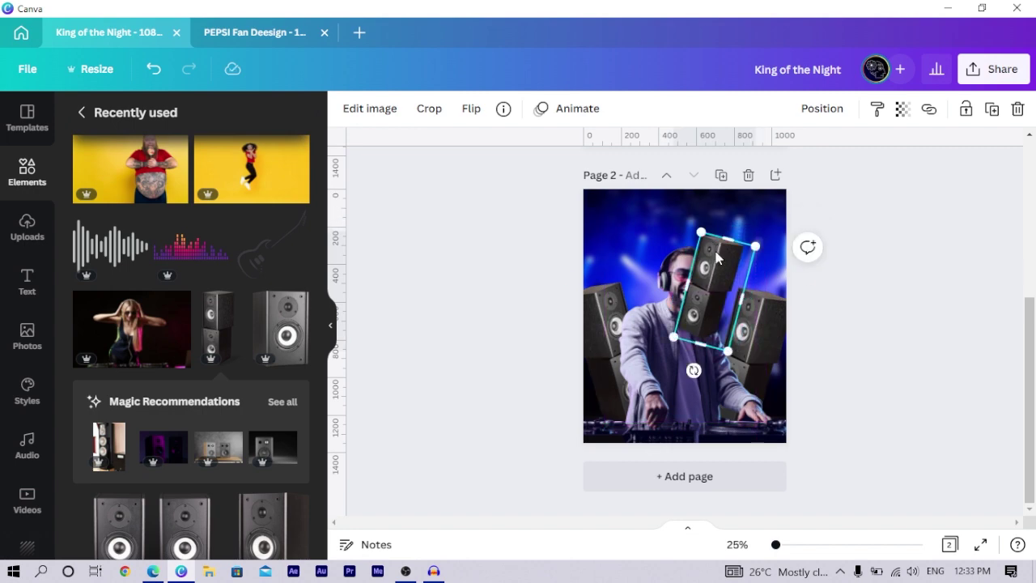
{"action": "key", "text": "Right"}
{"action": "key", "text": "Right"}
{"action": "key", "text": "Right"}
{"action": "key", "text": "Down"}
{"action": "key", "text": "Down"}
{"action": "key", "text": "Down"}
{"action": "key", "text": "ctrl+z"}
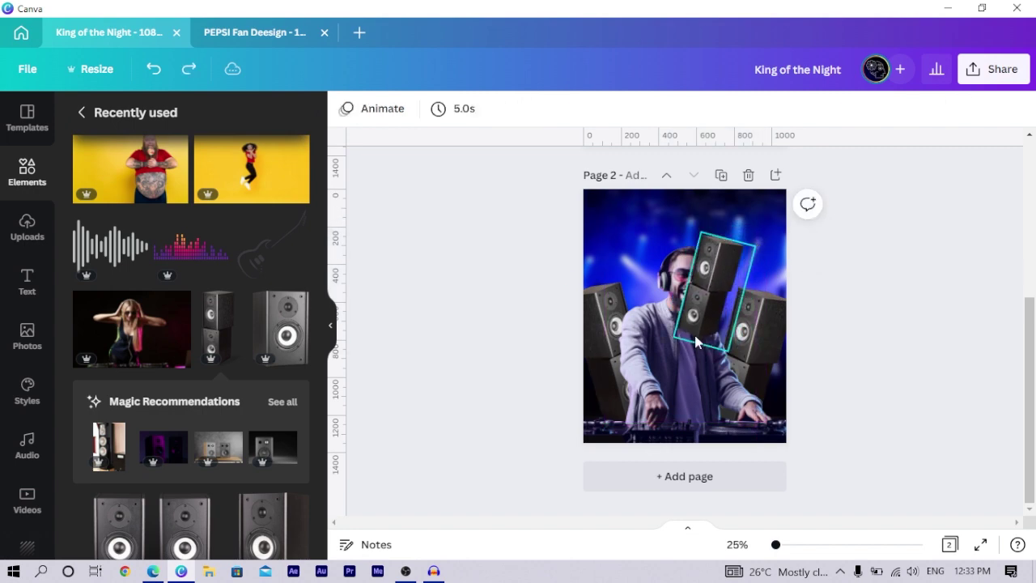
Step: Duplicate the large left speaker stack, shrink the copy, and place it beside the DJ's head opposite the small right stack
{"action": "left_click", "coordinate": [604, 314]}
{"action": "left_click_drag", "start_coordinate": [604, 314], "coordinate": [625, 234]}
{"action": "left_click_drag", "start_coordinate": [567, 215], "coordinate": [599, 251]}
{"action": "left_click_drag", "start_coordinate": [631, 315], "coordinate": [643, 304]}
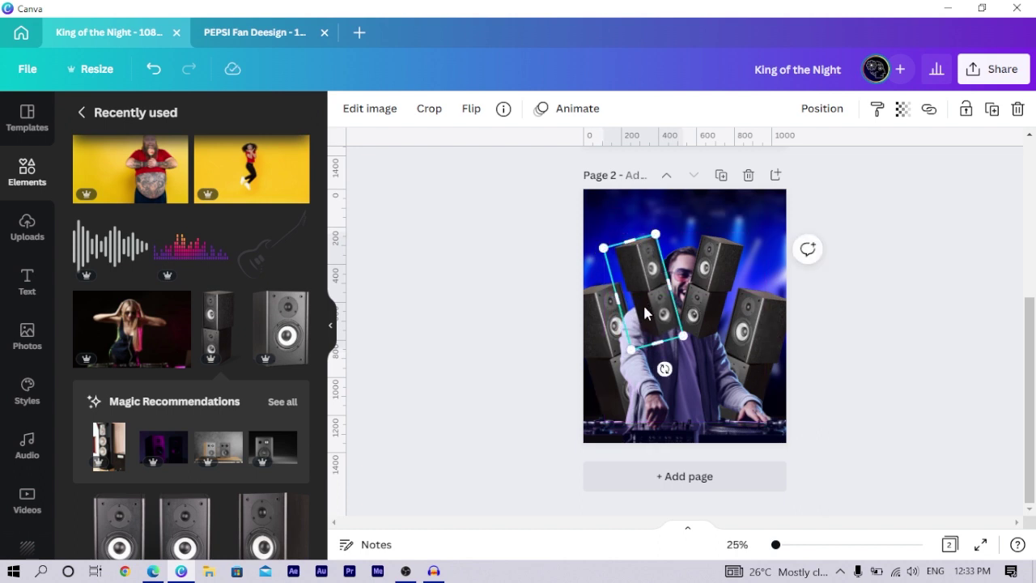
Step: Select both small speaker stacks and send them behind the DJ
{"action": "left_click", "coordinate": [704, 282], "text": "shift"}
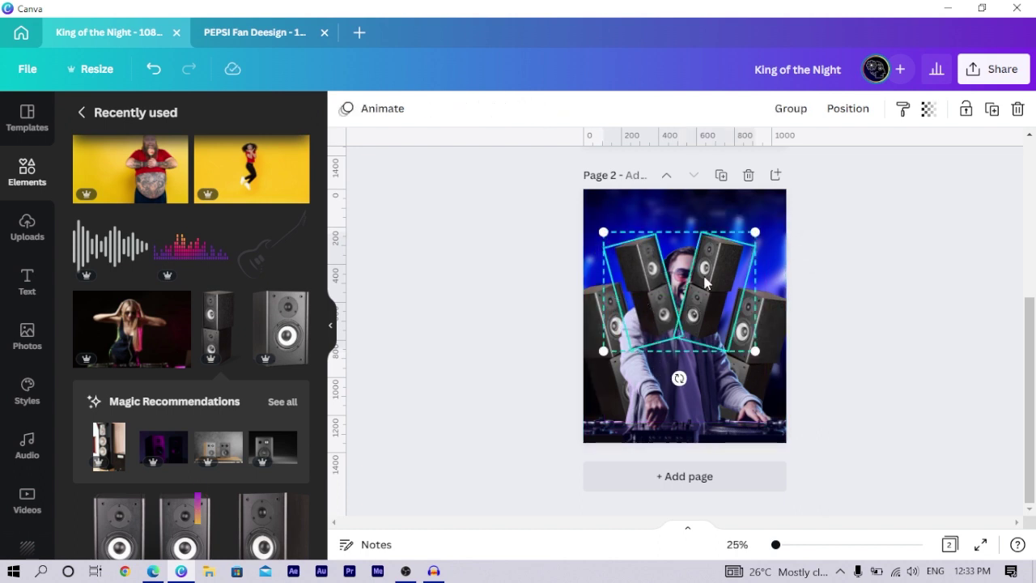
{"action": "left_click", "coordinate": [519, 311]}
Step: Move the two small speaker stacks slightly outward from the DJ's head
{"action": "left_click", "coordinate": [708, 256]}
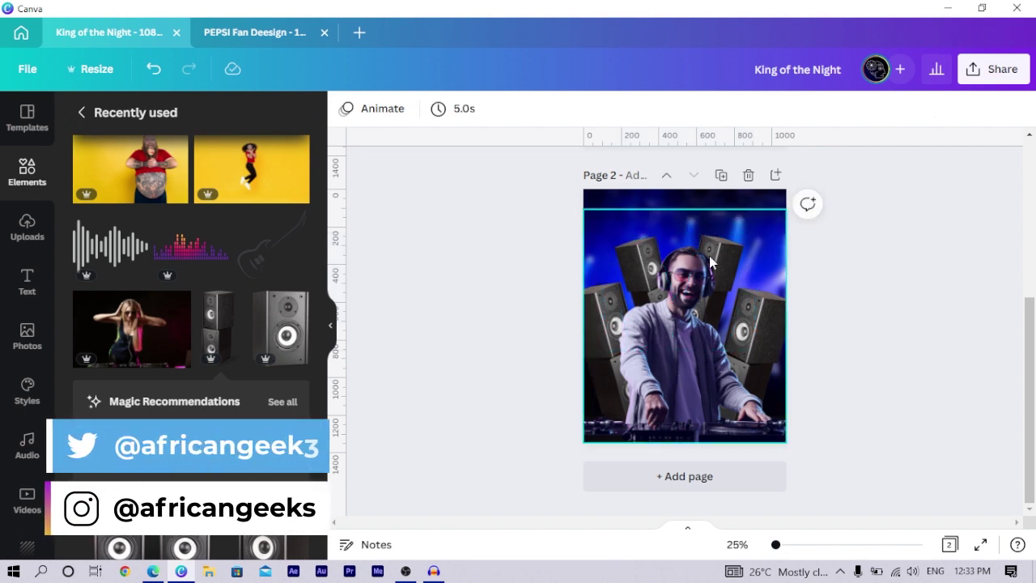
{"action": "left_click", "coordinate": [712, 254]}
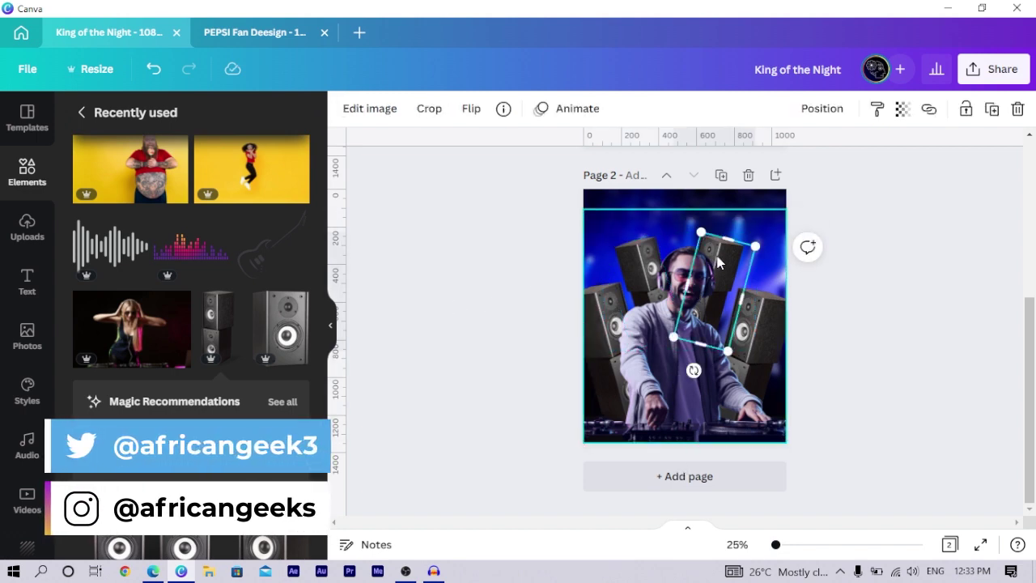
{"action": "left_click_drag", "start_coordinate": [717, 261], "coordinate": [625, 265]}
{"action": "left_click", "coordinate": [634, 270]}
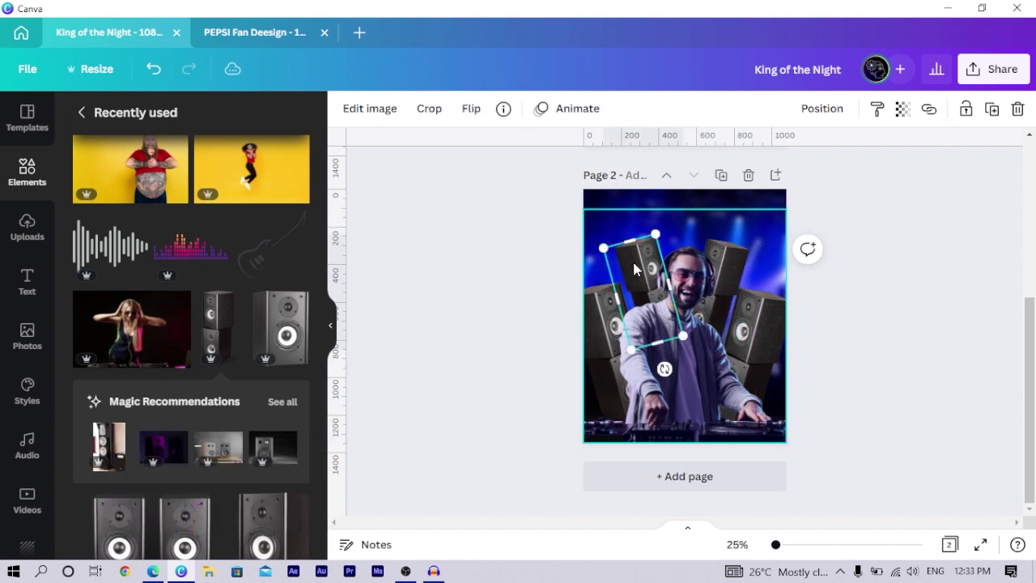
{"action": "left_click_drag", "start_coordinate": [634, 270], "coordinate": [632, 270]}
{"action": "left_click", "coordinate": [501, 254]}
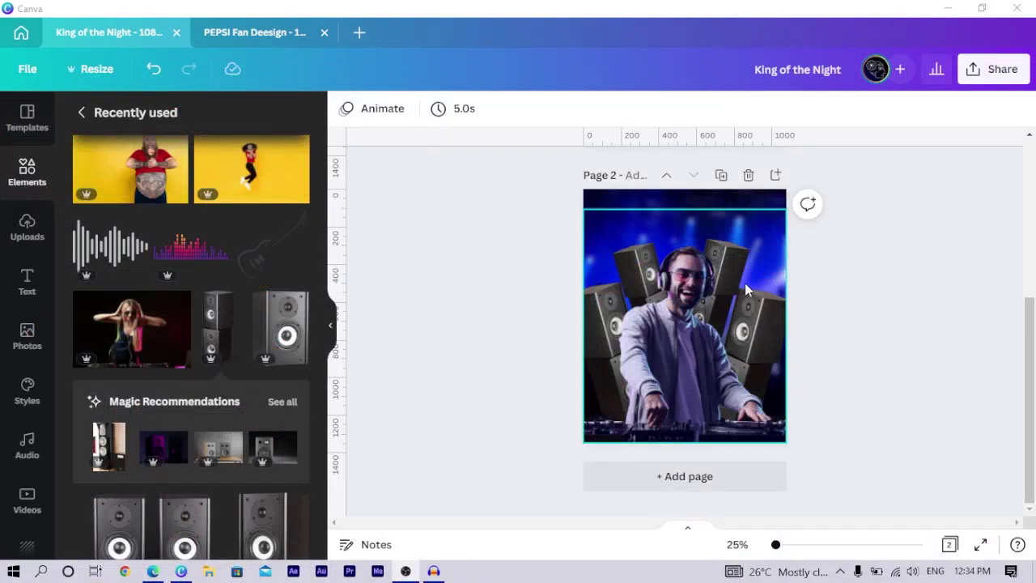
Step: Nudge the large right speaker stack slightly and compare the layout with the finished poster on page 1
{"action": "left_click", "coordinate": [758, 324]}
{"action": "left_click_drag", "start_coordinate": [759, 325], "coordinate": [761, 326]}
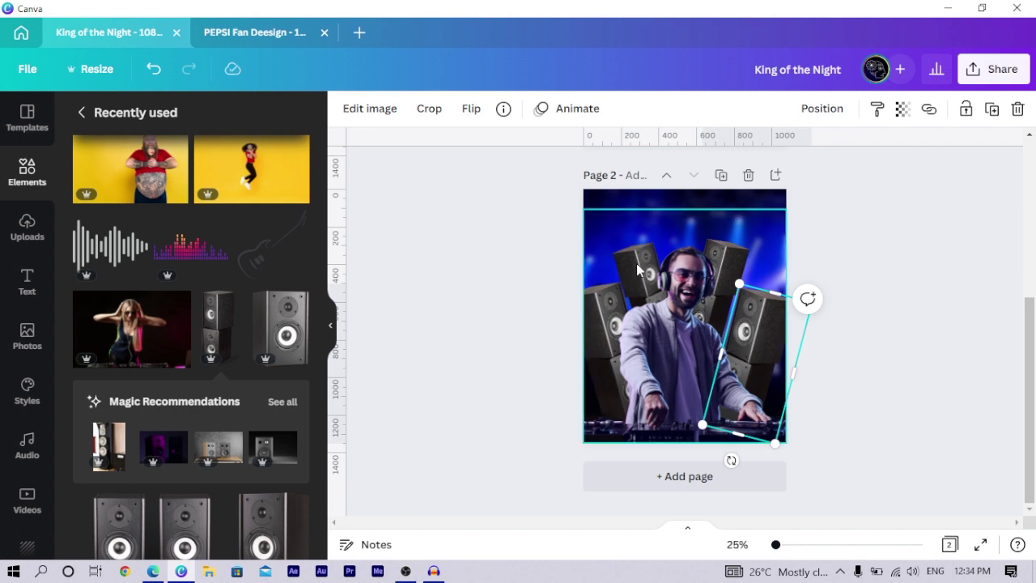
{"action": "left_click", "coordinate": [518, 281]}
{"action": "scroll", "coordinate": [579, 388], "scroll_direction": "up", "scroll_amount": 1}
{"action": "scroll", "coordinate": [468, 417], "scroll_direction": "up", "scroll_amount": 5}
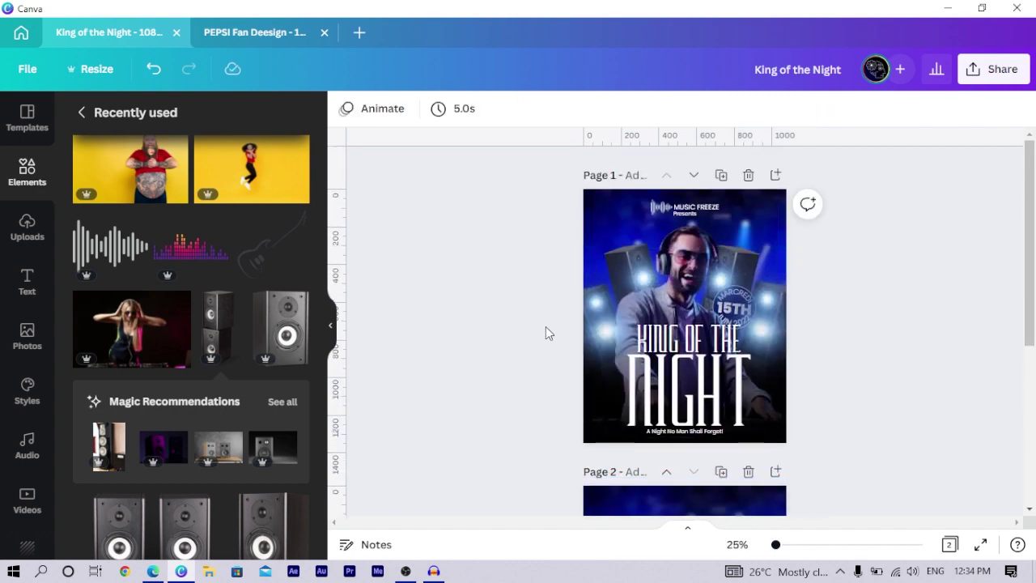
{"action": "scroll", "coordinate": [540, 333], "scroll_direction": "down", "scroll_amount": 6}
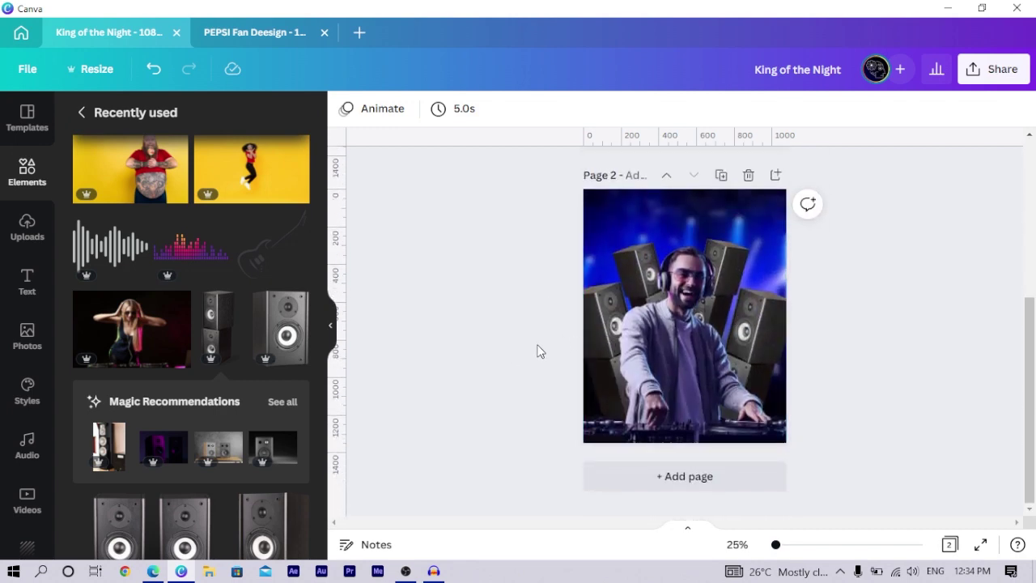
Step: Crop the DJ image to a narrow strip to uncover the speakers, and set the large left stack's tint to 56
{"action": "left_click", "coordinate": [594, 313]}
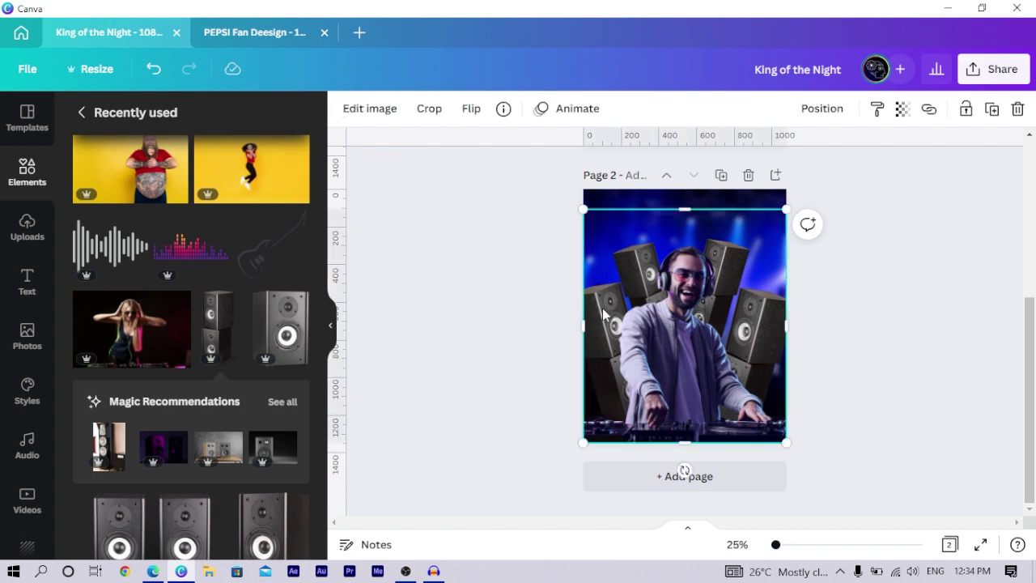
{"action": "left_click_drag", "start_coordinate": [583, 298], "coordinate": [766, 299]}
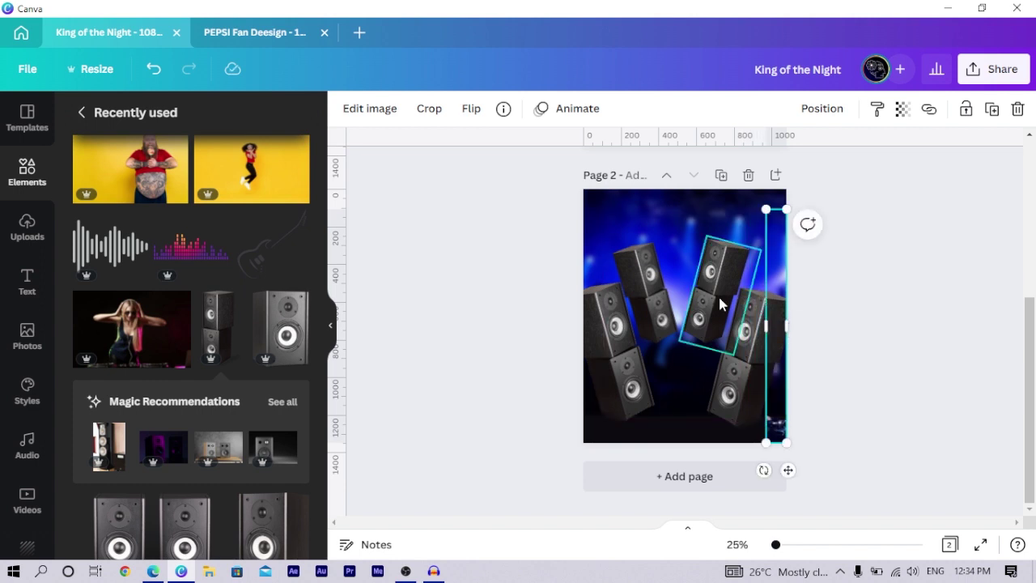
{"action": "left_click", "coordinate": [601, 329]}
{"action": "left_click", "coordinate": [356, 111]}
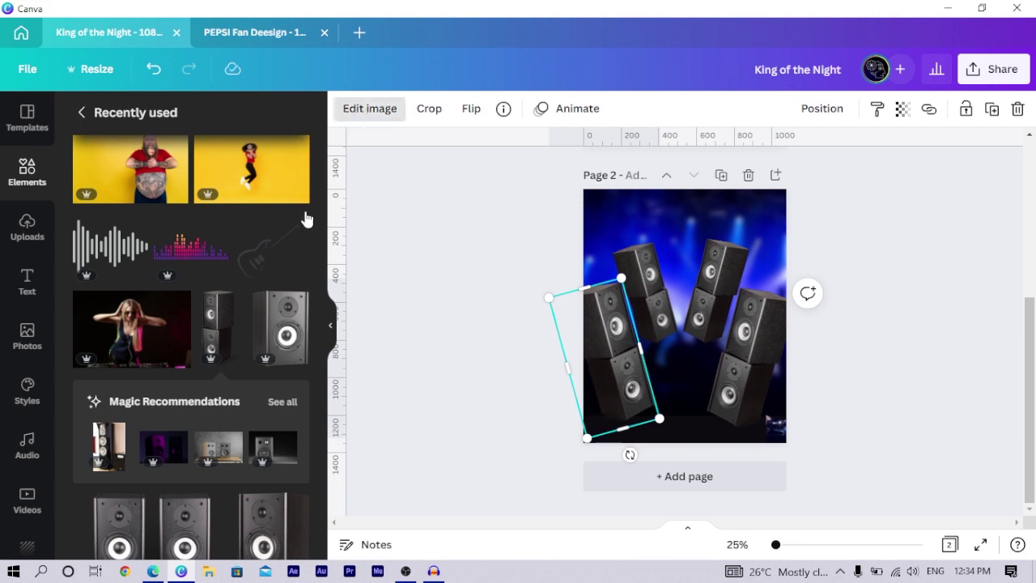
{"action": "left_click", "coordinate": [103, 257]}
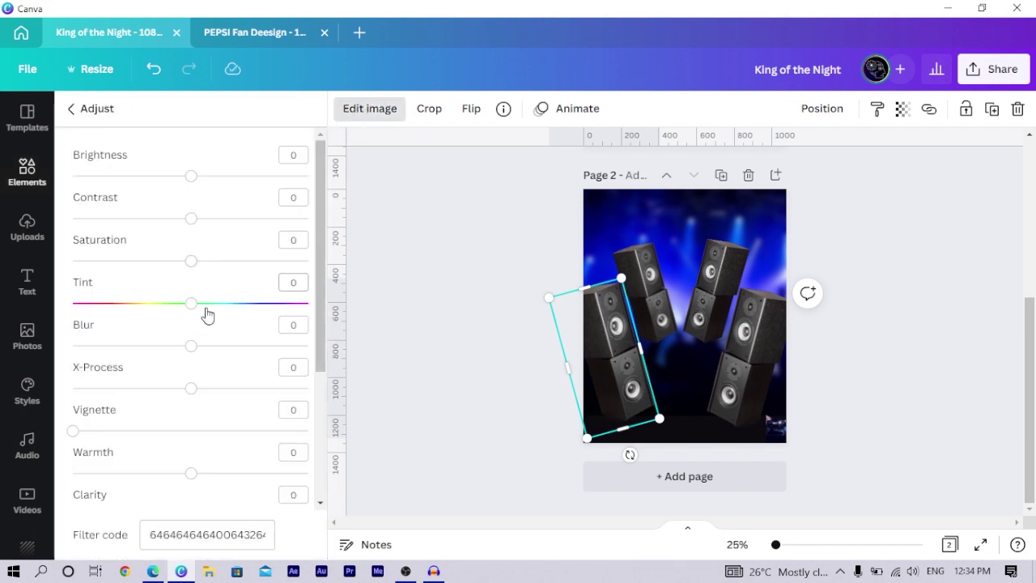
{"action": "left_click_drag", "start_coordinate": [189, 306], "coordinate": [258, 314]}
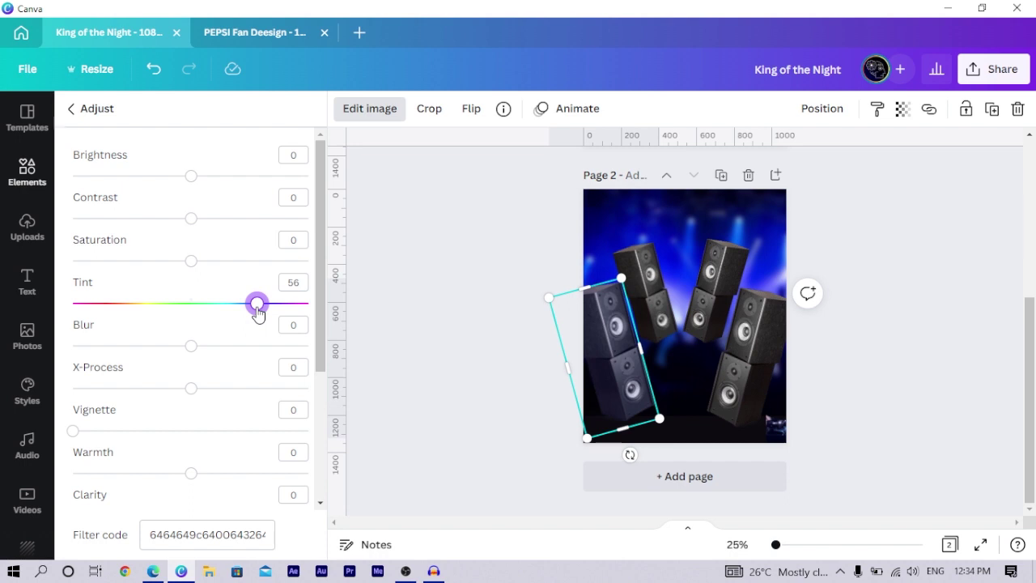
Step: Copy the tinted stack's filter code and apply it to the other three speaker stacks
{"action": "left_click", "coordinate": [201, 530]}
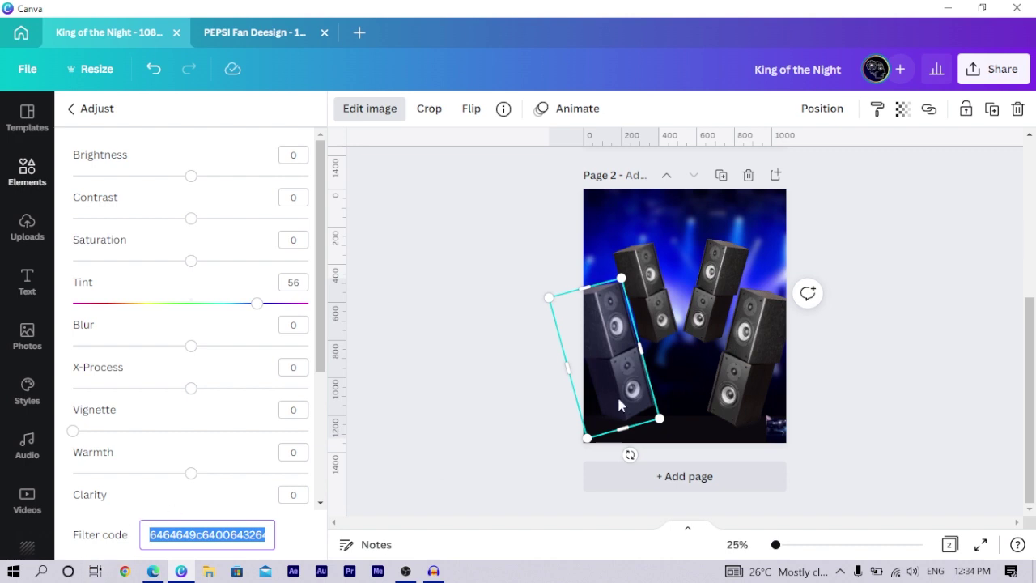
{"action": "left_click", "coordinate": [644, 297]}
{"action": "left_click", "coordinate": [210, 534]}
{"action": "key", "text": "ctrl+v"}
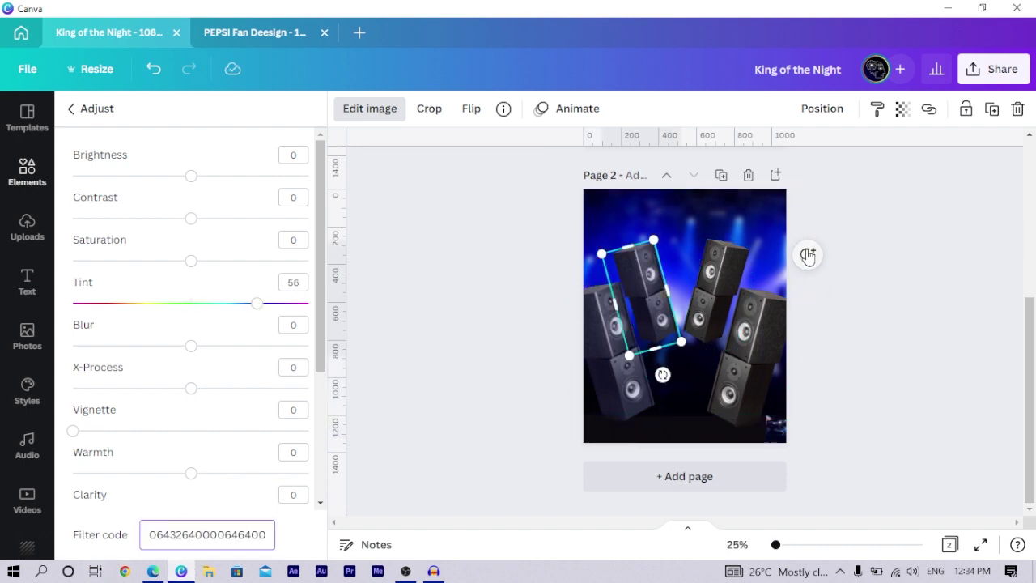
{"action": "left_click", "coordinate": [725, 278]}
{"action": "left_click", "coordinate": [240, 540]}
{"action": "key", "text": "ctrl+v"}
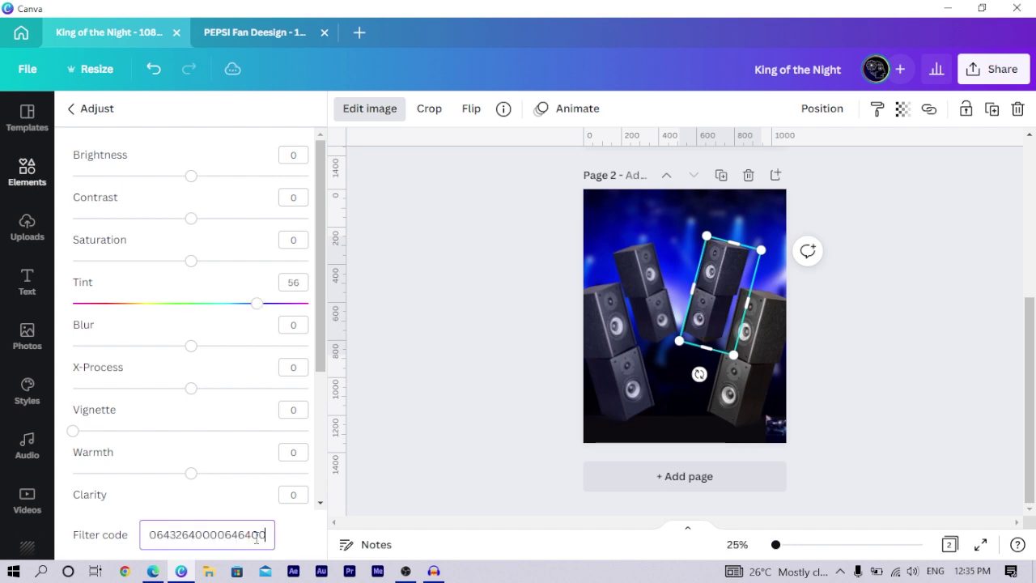
{"action": "left_click", "coordinate": [749, 380]}
{"action": "left_click", "coordinate": [181, 526]}
{"action": "key", "text": "ctrl+v"}
{"action": "left_click", "coordinate": [770, 417]}
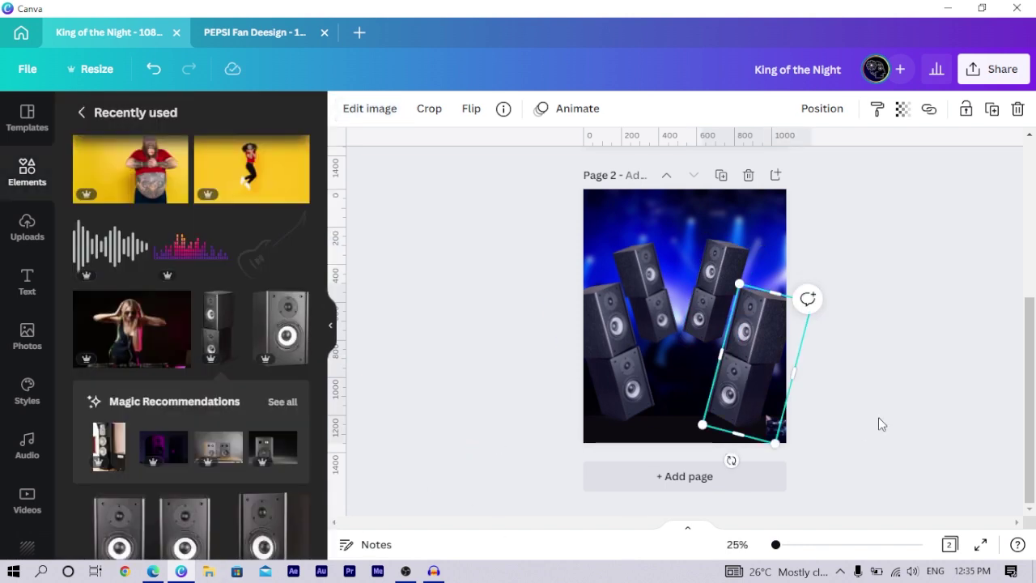
Step: Extend the cropped DJ image back to the full page width of 1,080 px
{"action": "left_click", "coordinate": [877, 417]}
{"action": "left_click", "coordinate": [777, 425]}
{"action": "left_click_drag", "start_coordinate": [766, 399], "coordinate": [586, 421]}
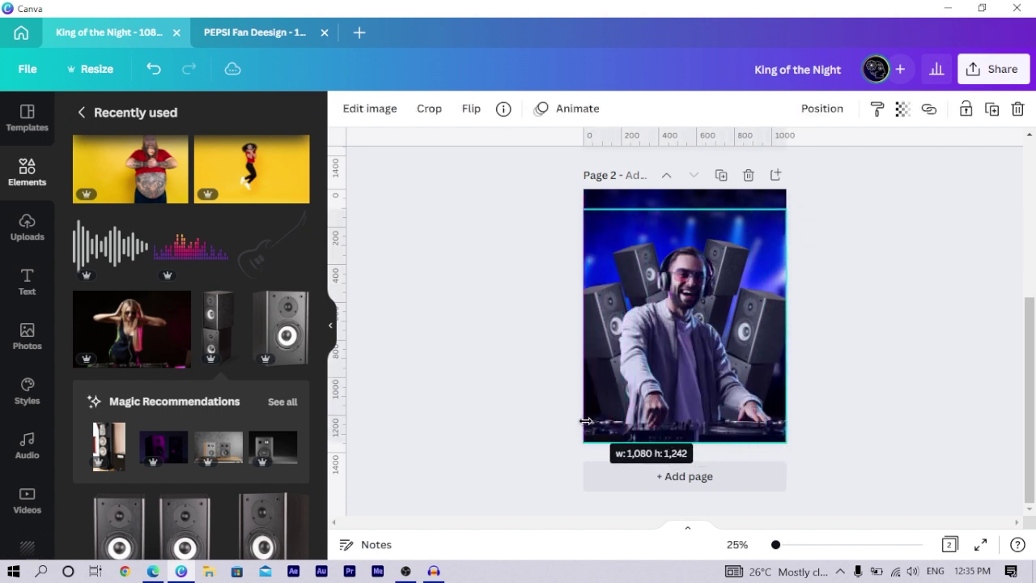
{"action": "left_click", "coordinate": [527, 394]}
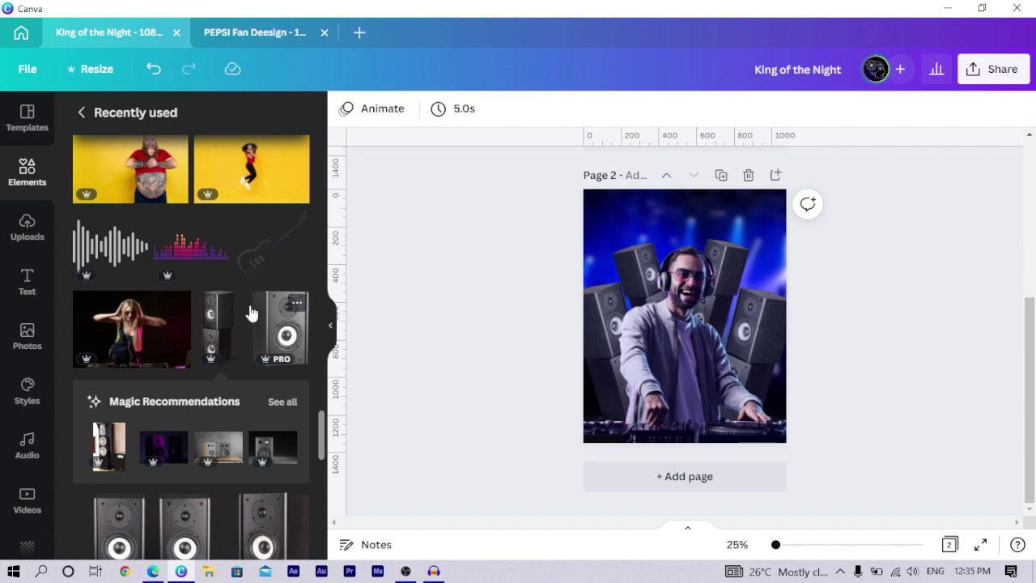
Step: Copy the black gradient group from the page 1 poster and paste it onto page 2
{"action": "scroll", "coordinate": [97, 401], "scroll_direction": "up", "scroll_amount": 5}
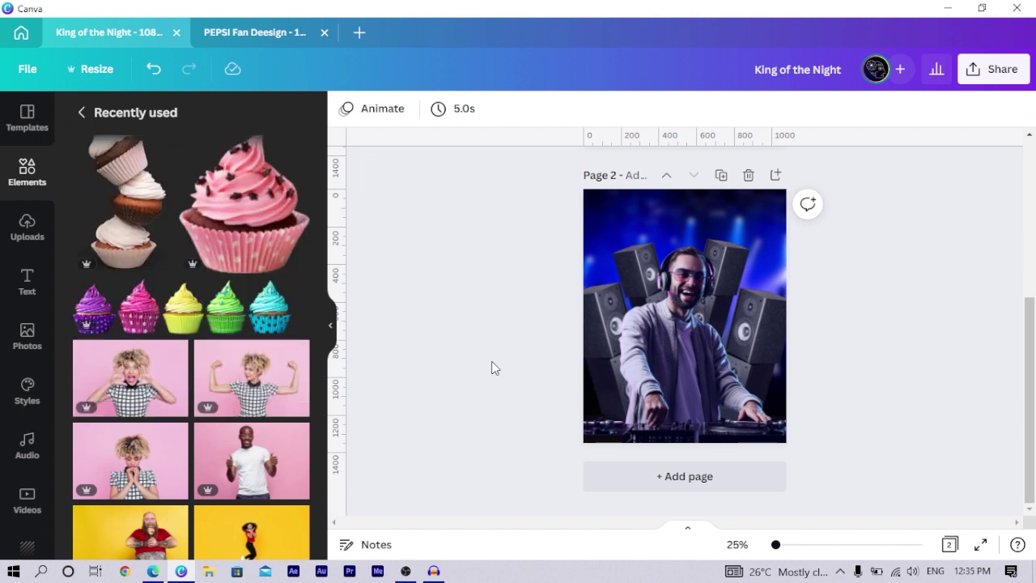
{"action": "scroll", "coordinate": [492, 361], "scroll_direction": "up", "scroll_amount": 5}
{"action": "left_click", "coordinate": [601, 331]}
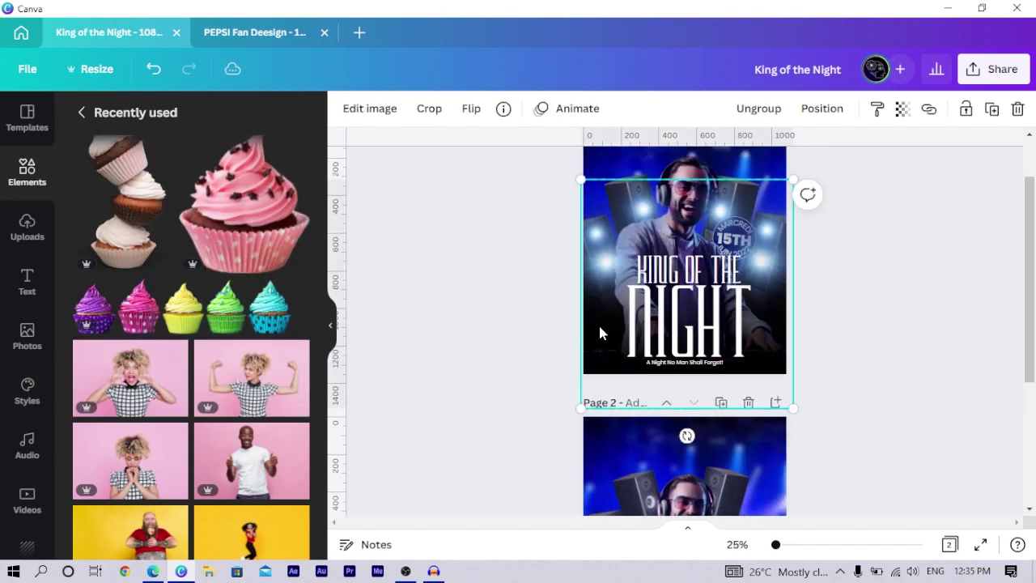
{"action": "scroll", "coordinate": [600, 330], "scroll_direction": "down", "scroll_amount": 3}
{"action": "left_click", "coordinate": [620, 332]}
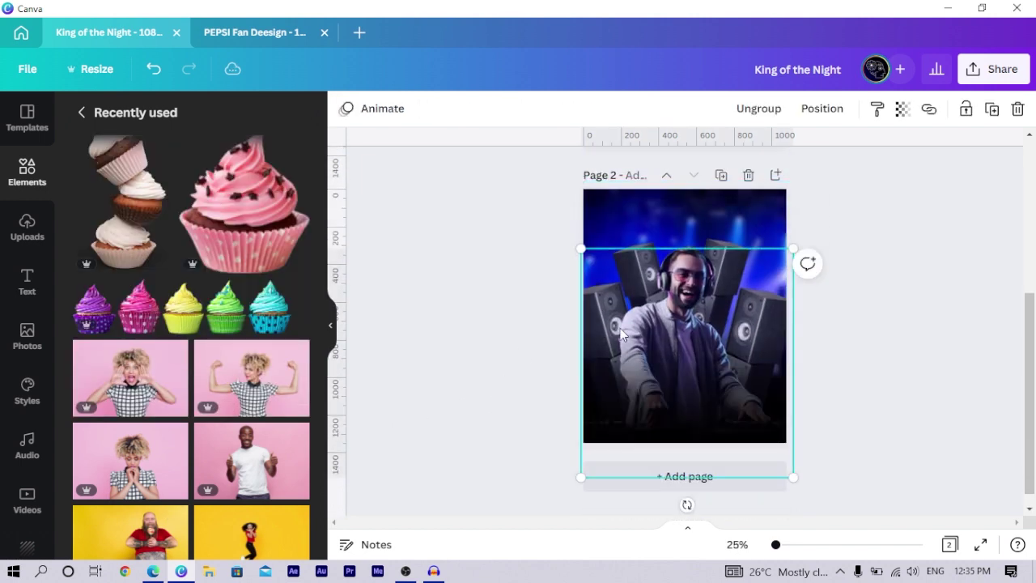
Step: Position the black gradient so it darkens the lower part of the DJ and the speakers
{"action": "left_click_drag", "start_coordinate": [640, 377], "coordinate": [635, 288]}
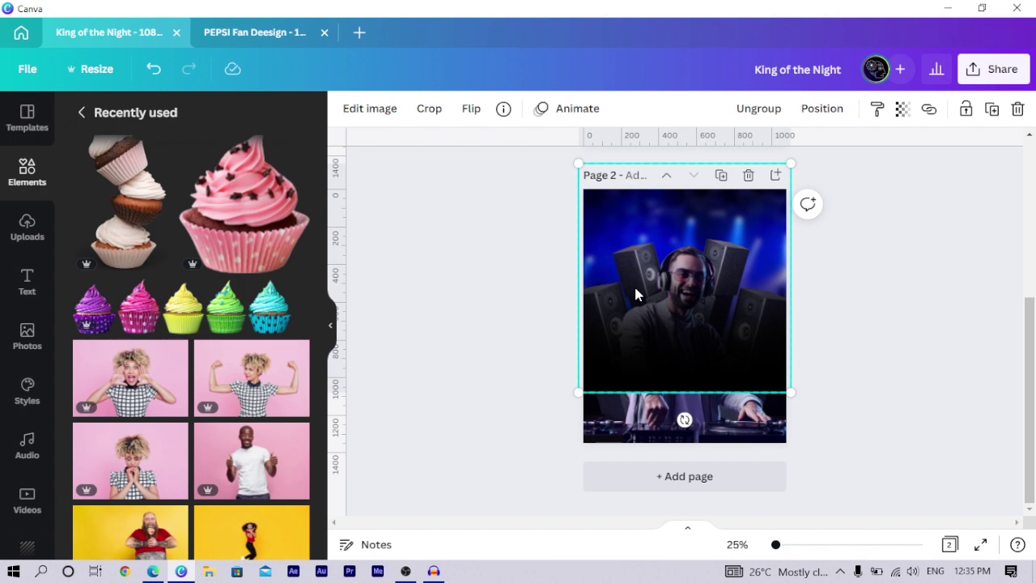
{"action": "left_click_drag", "start_coordinate": [635, 289], "coordinate": [633, 357]}
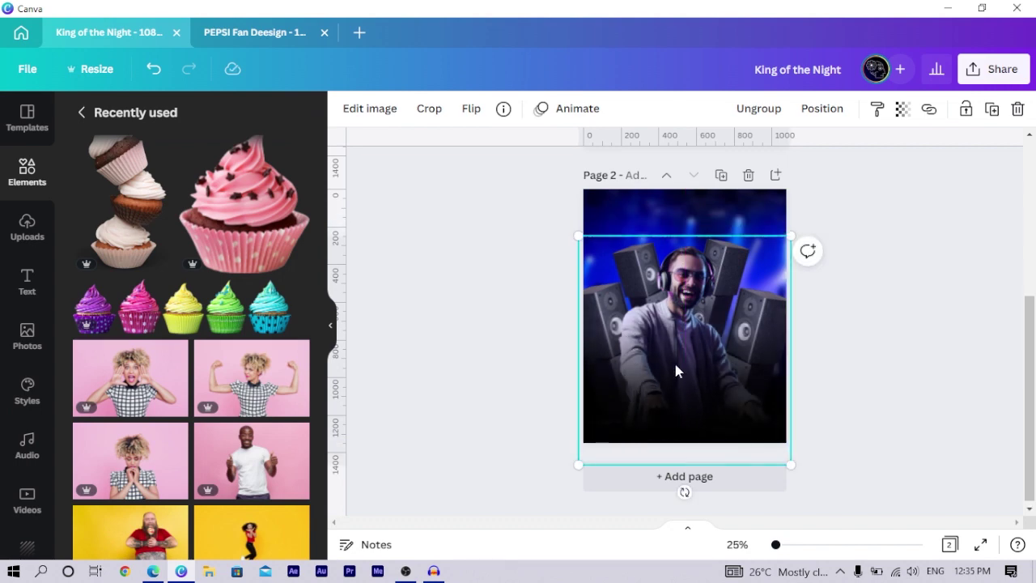
{"action": "left_click", "coordinate": [492, 359]}
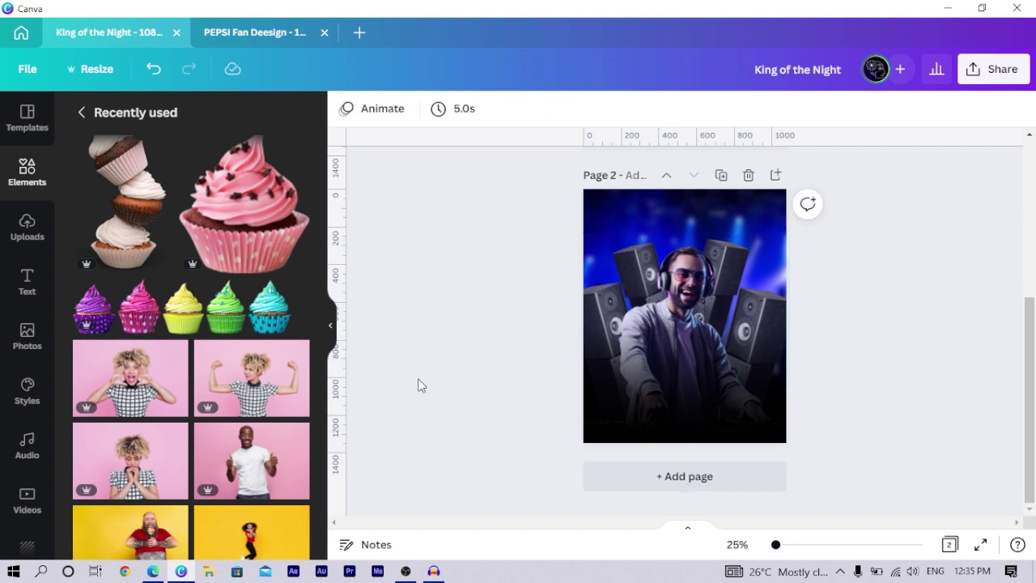
Step: Place the uploaded blue light flare on the large right speaker stack and move the black gradient up off the DJ
{"action": "left_click", "coordinate": [28, 223]}
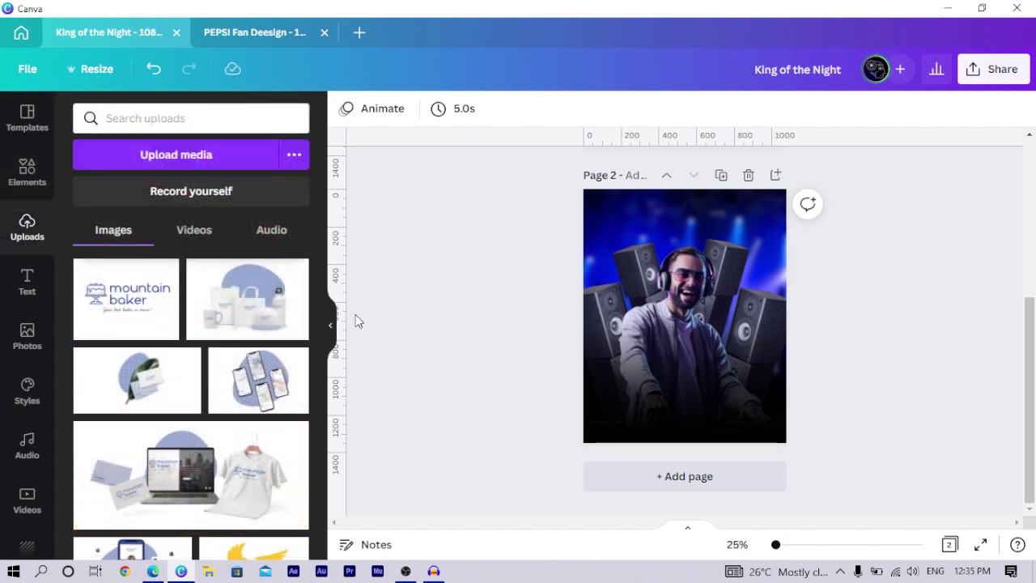
{"action": "scroll", "coordinate": [316, 340], "scroll_direction": "down", "scroll_amount": 10}
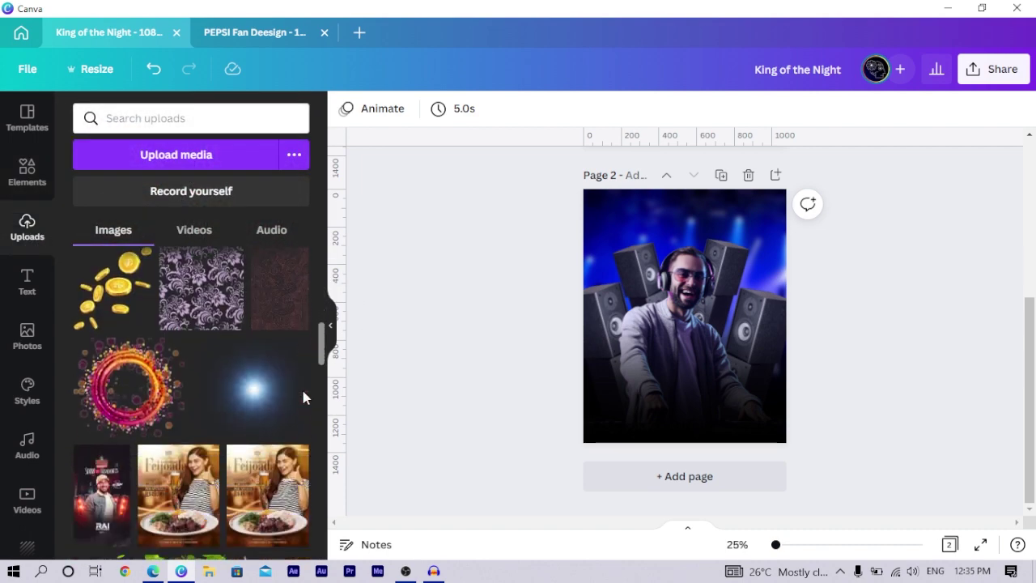
{"action": "left_click", "coordinate": [258, 361]}
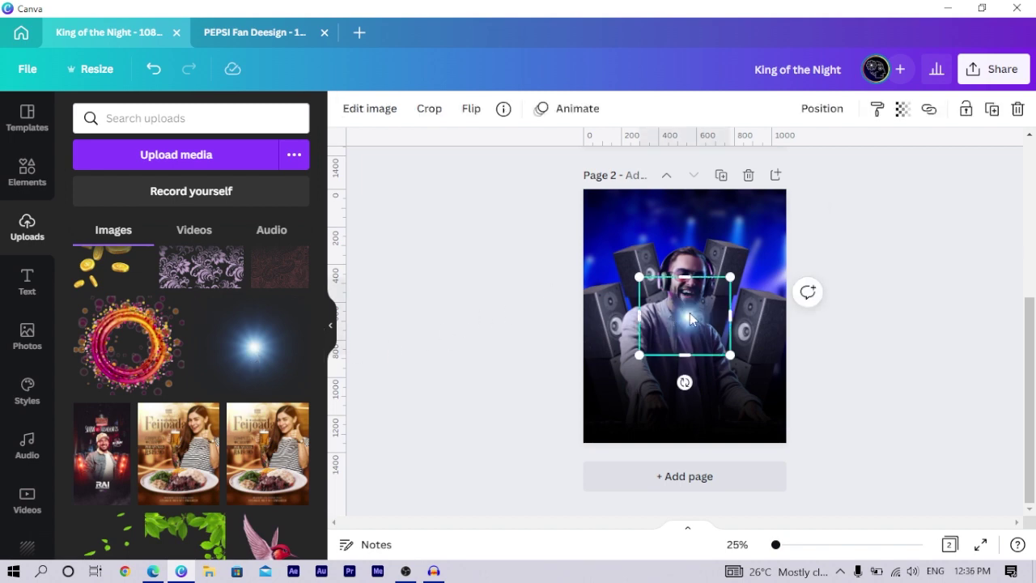
{"action": "left_click_drag", "start_coordinate": [685, 324], "coordinate": [740, 332]}
{"action": "left_click_drag", "start_coordinate": [648, 356], "coordinate": [636, 134]}
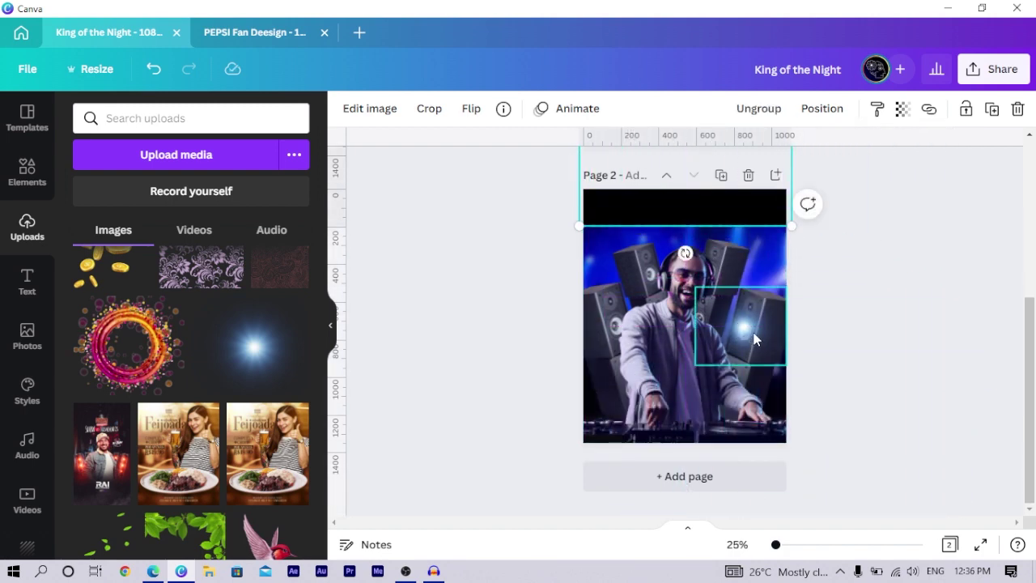
Step: Duplicate the blue flare and place the copy on the matching speaker cone of the large left stack
{"action": "scroll", "coordinate": [748, 331], "scroll_direction": "up", "scroll_amount": 5}
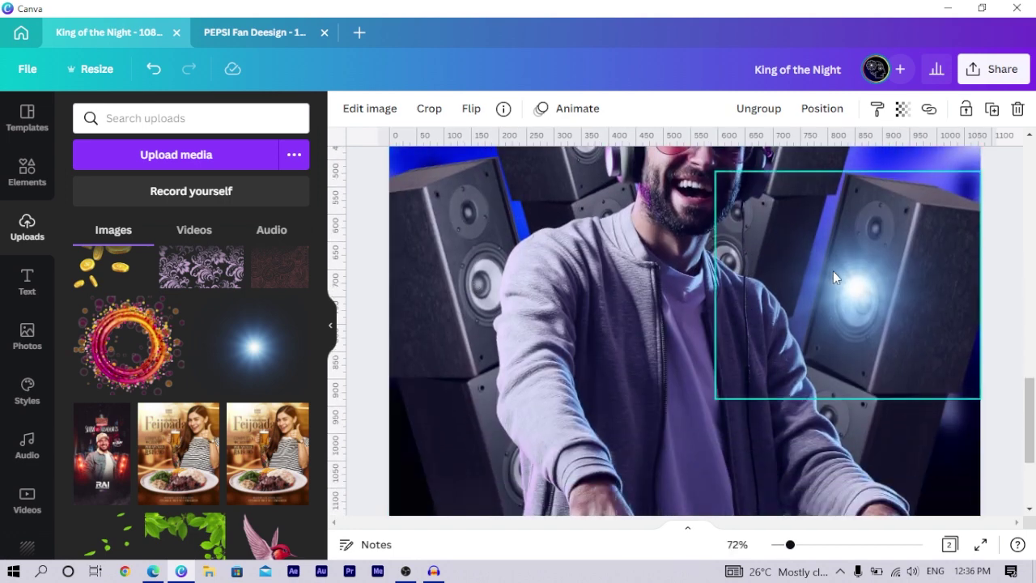
{"action": "left_click", "coordinate": [855, 291]}
{"action": "left_click_drag", "start_coordinate": [867, 283], "coordinate": [485, 290]}
{"action": "key", "text": "ctrl+d"}
{"action": "scroll", "coordinate": [485, 290], "scroll_direction": "up", "scroll_amount": 1}
{"action": "scroll", "coordinate": [485, 289], "scroll_direction": "up", "scroll_amount": 1}
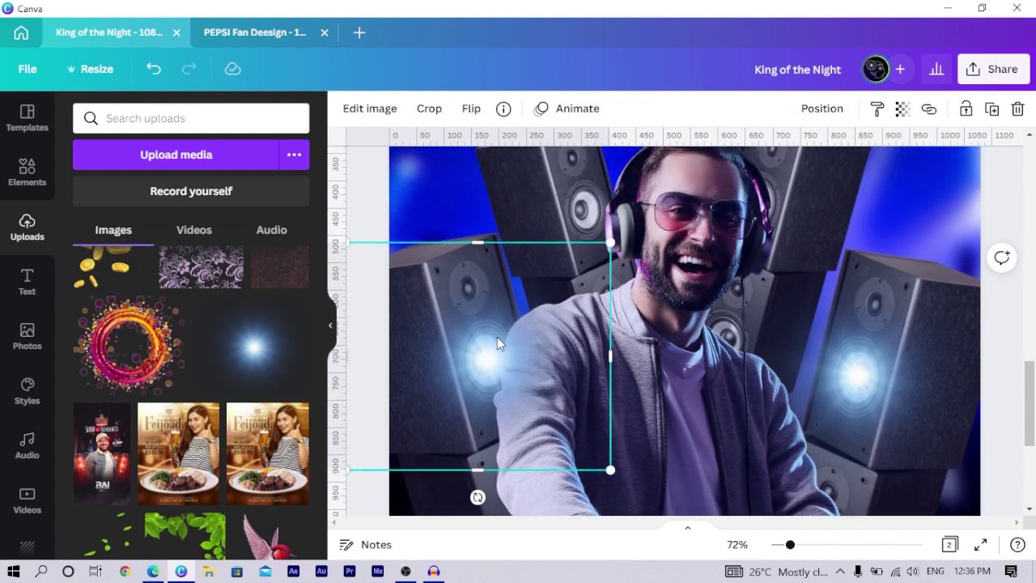
Step: Add further flare copies on the upper cone of the small left stack and the lower cone of the small right stack
{"action": "key", "text": "ctrl+v"}
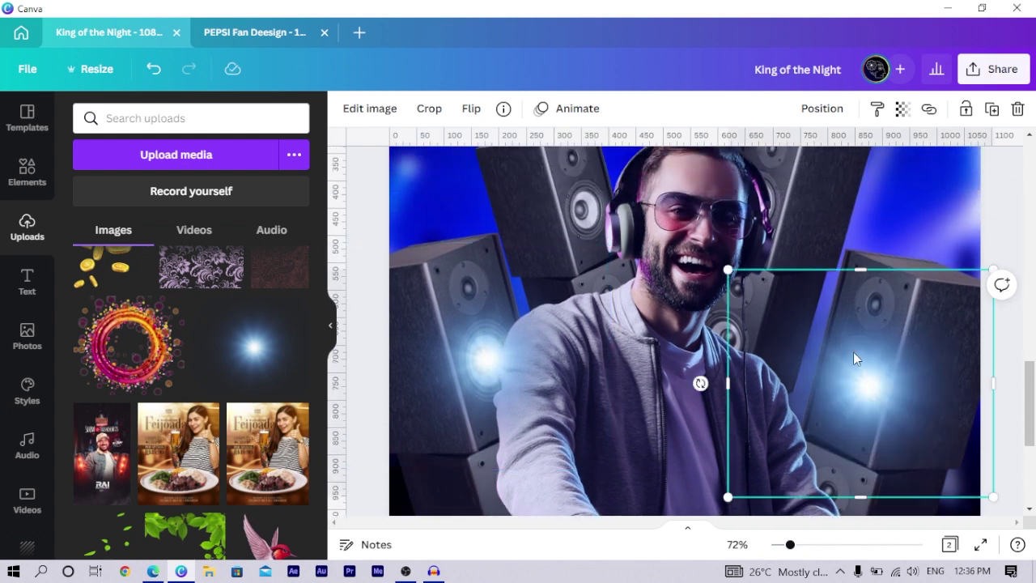
{"action": "left_click_drag", "start_coordinate": [857, 356], "coordinate": [726, 337]}
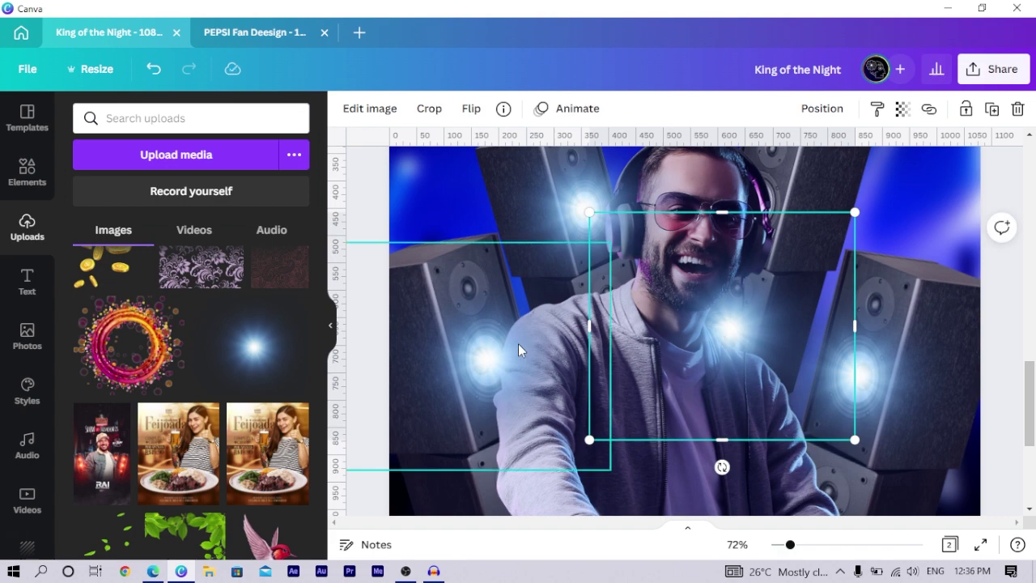
{"action": "scroll", "coordinate": [518, 349], "scroll_direction": "down", "scroll_amount": 5}
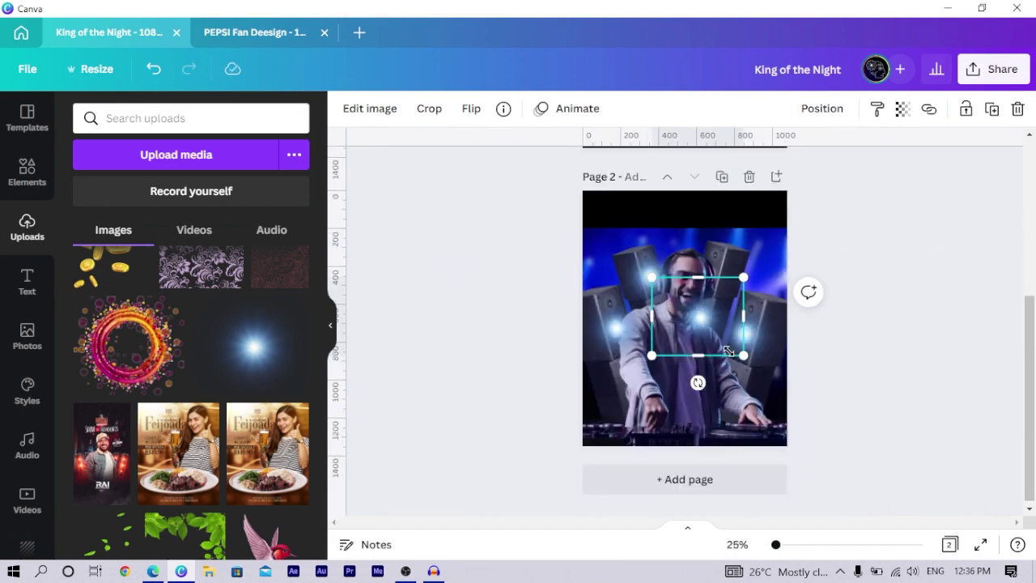
Step: Place smaller copies of the flare on the upper tweeters of the two large and two small speaker stacks
{"action": "scroll", "coordinate": [615, 321], "scroll_direction": "up", "scroll_amount": 3}
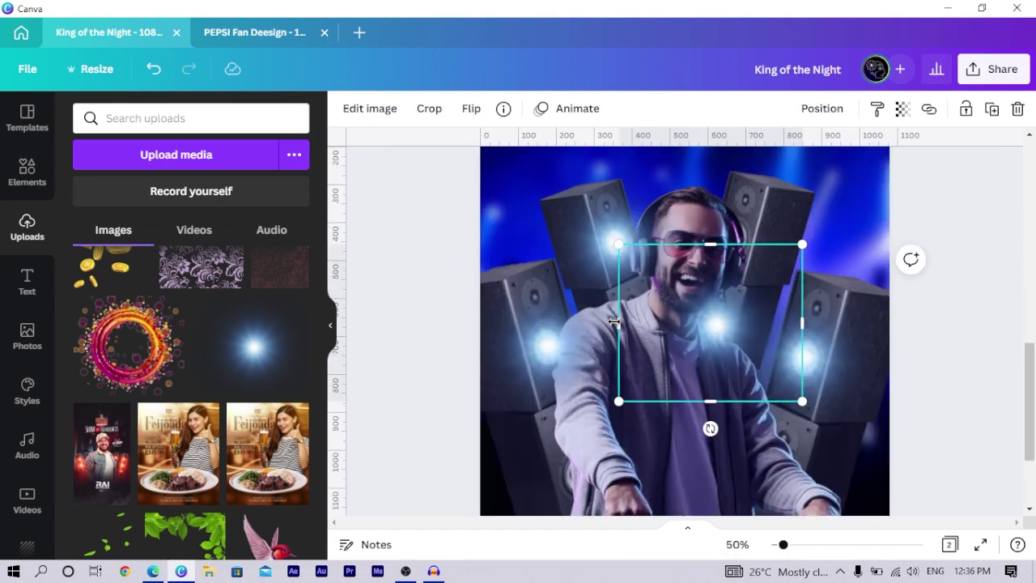
{"action": "left_click_drag", "start_coordinate": [687, 352], "coordinate": [524, 318]}
{"action": "left_click_drag", "start_coordinate": [439, 369], "coordinate": [473, 341]}
{"action": "left_click_drag", "start_coordinate": [568, 278], "coordinate": [711, 204]}
{"action": "left_click", "coordinate": [777, 220]}
{"action": "key", "text": "ctrl+z"}
{"action": "left_click_drag", "start_coordinate": [814, 322], "coordinate": [598, 207]}
{"action": "left_click", "coordinate": [401, 301]}
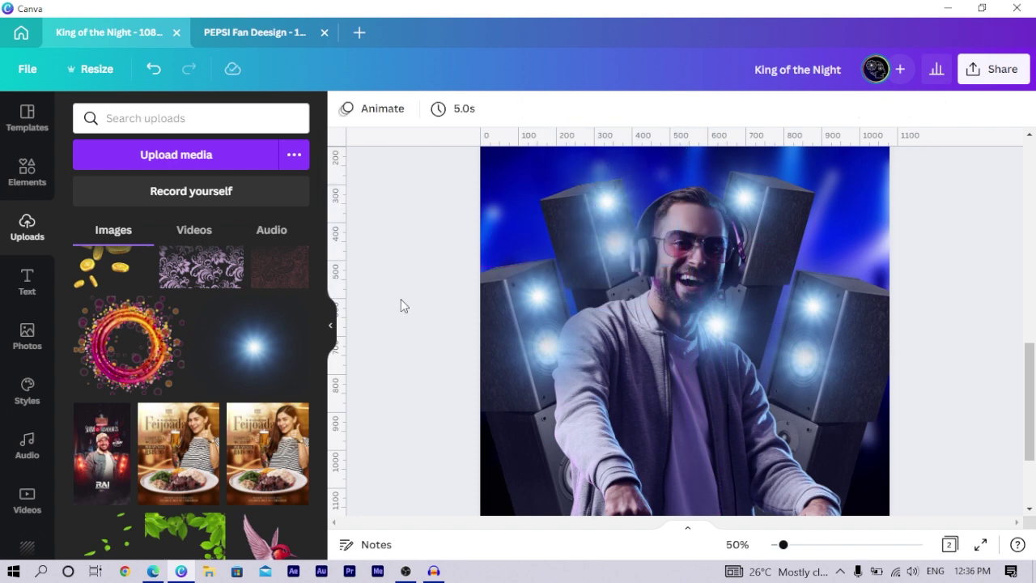
Step: Duplicate a flare onto the bottom speaker of the large left stack and send it behind the DJ
{"action": "scroll", "coordinate": [428, 303], "scroll_direction": "down", "scroll_amount": 2}
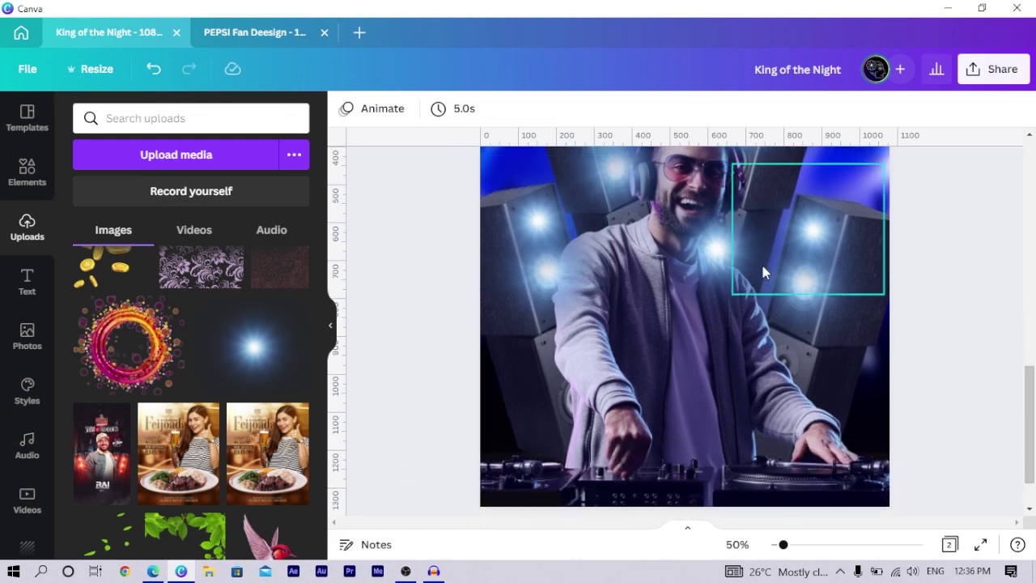
{"action": "left_click_drag", "start_coordinate": [816, 283], "coordinate": [574, 409]}
{"action": "key", "text": "ctrl+bracketleft"}
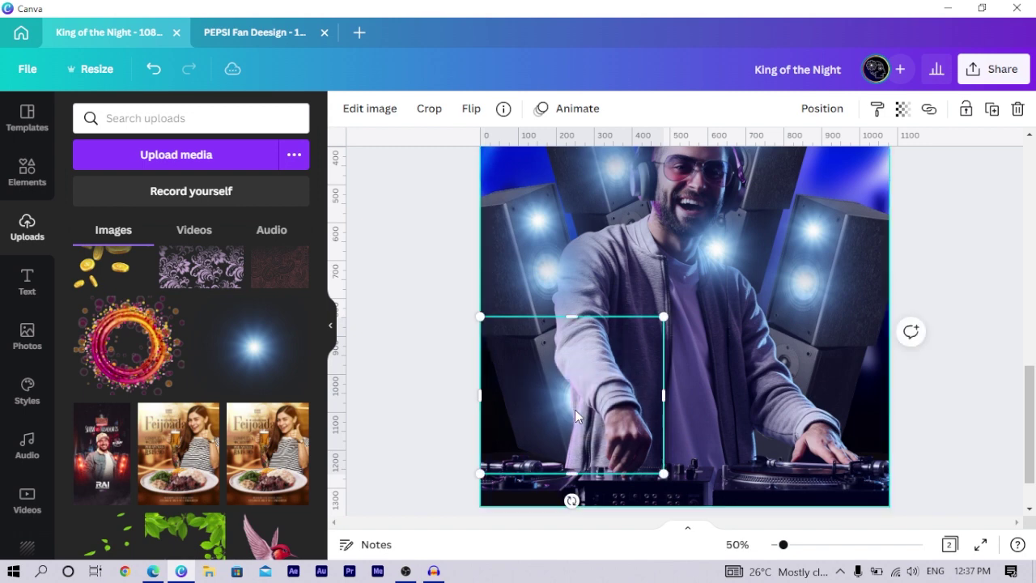
{"action": "scroll", "coordinate": [761, 470], "scroll_direction": "up", "scroll_amount": 2}
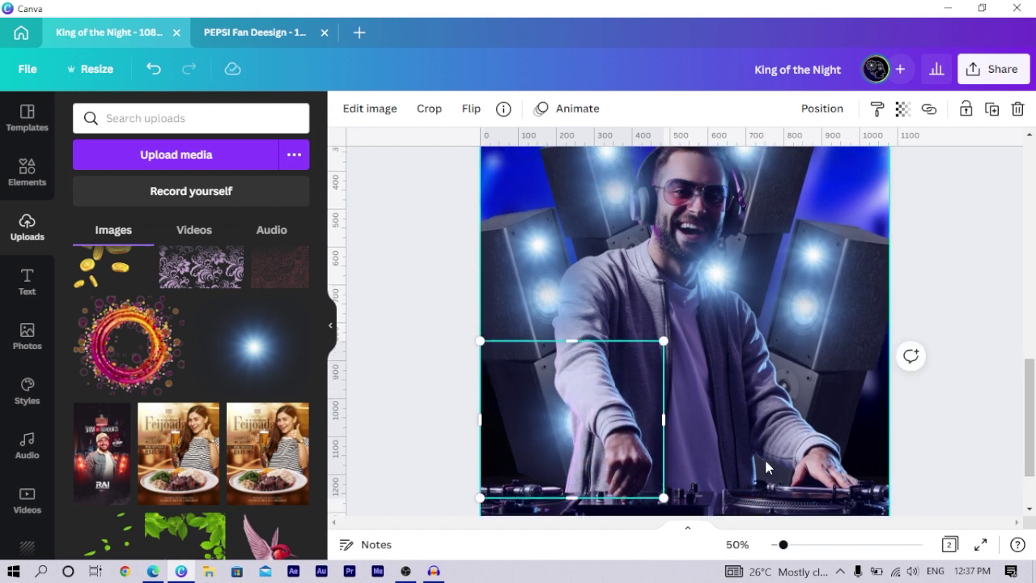
{"action": "key", "text": "ctrl+minus"}
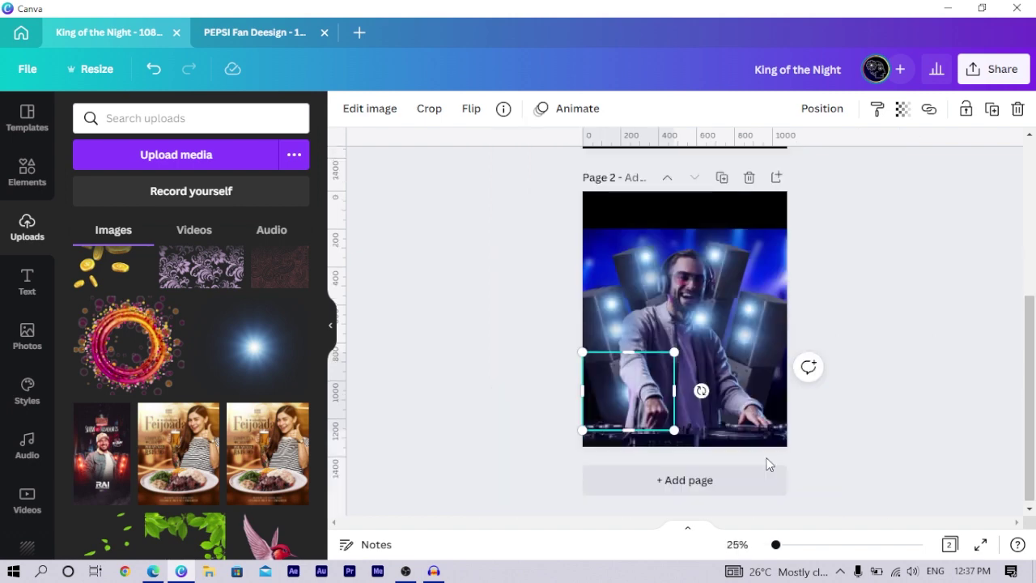
Step: Position the black gradient over the DJ's lower body so the bottom of the page 2 poster fades to black
{"action": "left_click_drag", "start_coordinate": [644, 432], "coordinate": [643, 397]}
{"action": "left_click", "coordinate": [523, 419]}
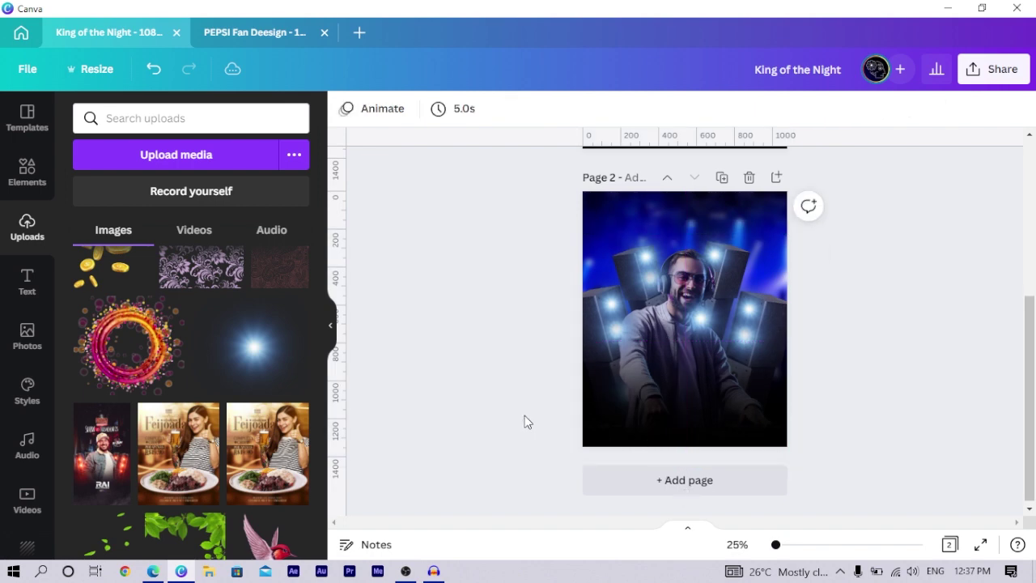
{"action": "left_click", "coordinate": [697, 325]}
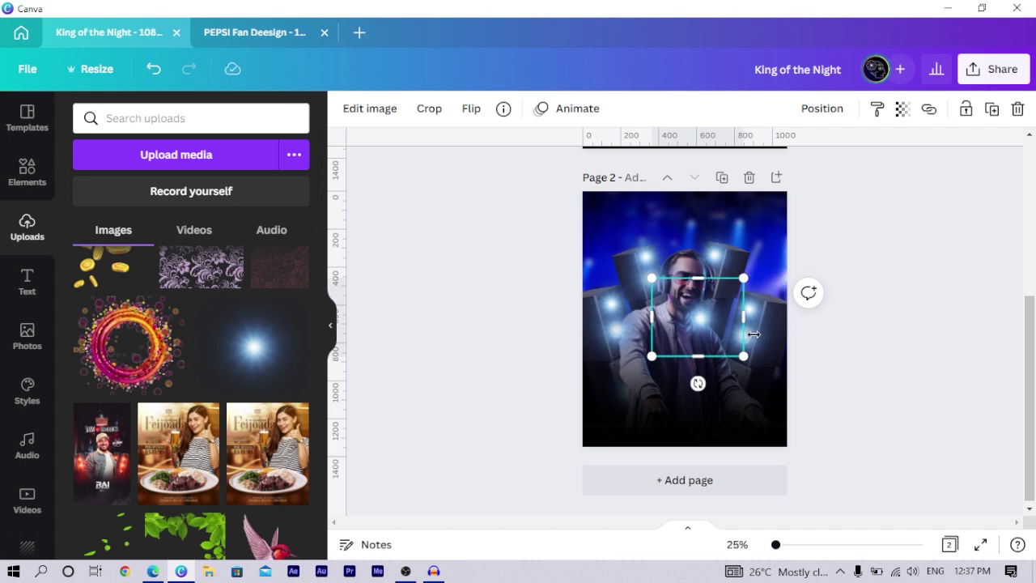
{"action": "left_click", "coordinate": [509, 327]}
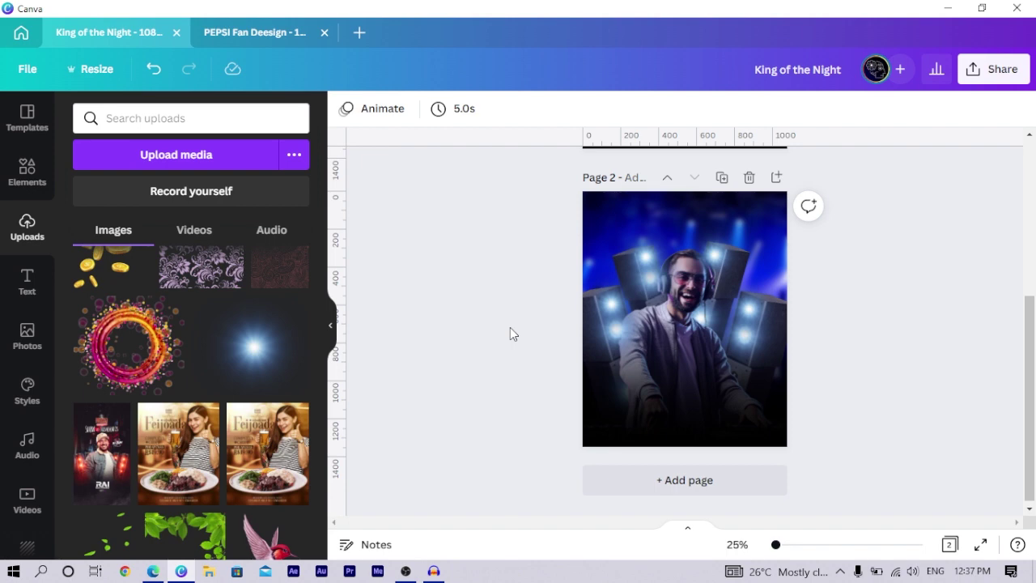
Step: Move the gradient aside and set the DJ photo's brightness to -7, contrast to 11, saturation to 22 and blur to -9
{"action": "left_click_drag", "start_coordinate": [694, 409], "coordinate": [747, 368]}
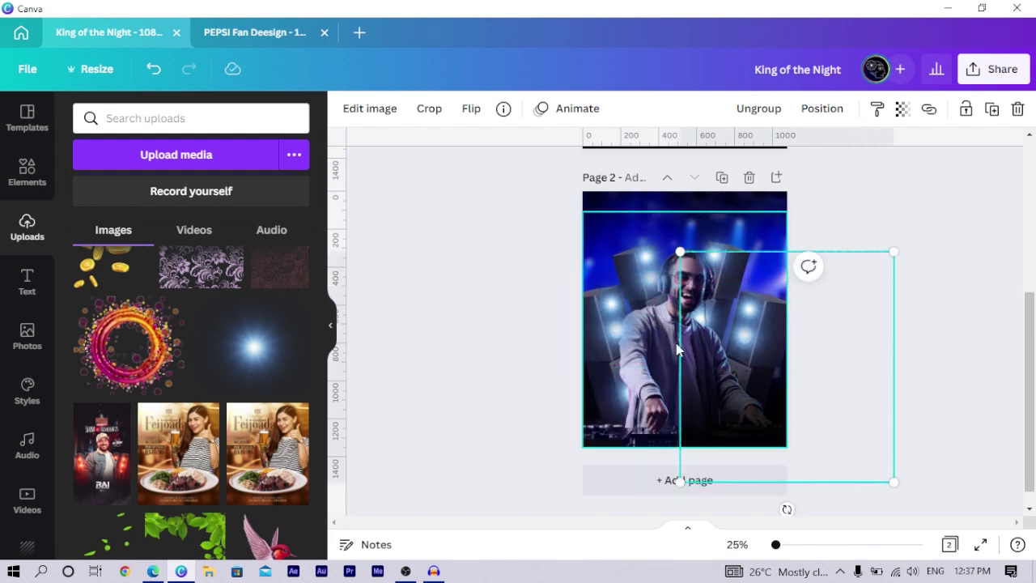
{"action": "left_click", "coordinate": [672, 346]}
{"action": "left_click", "coordinate": [362, 109]}
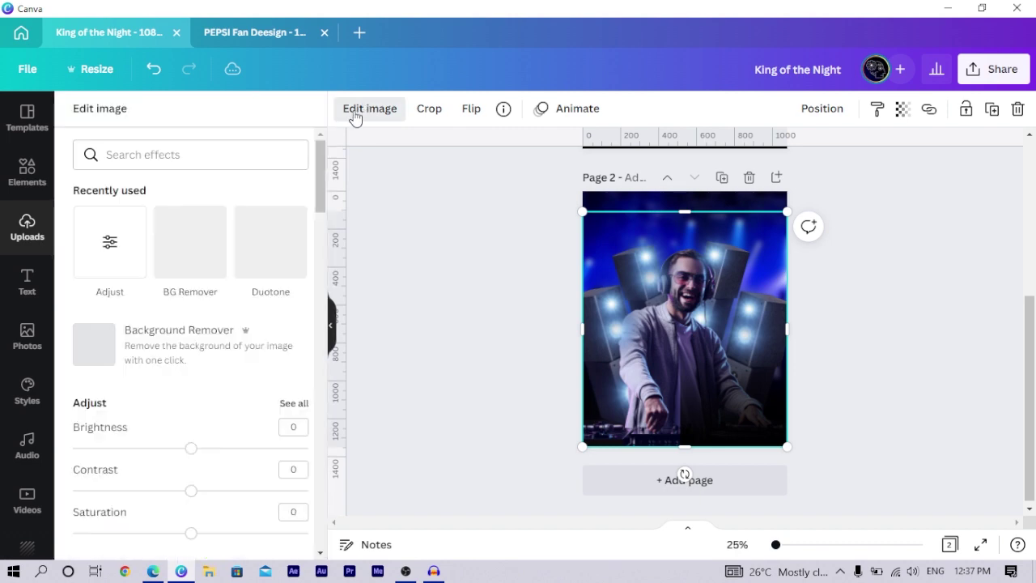
{"action": "left_click", "coordinate": [99, 255]}
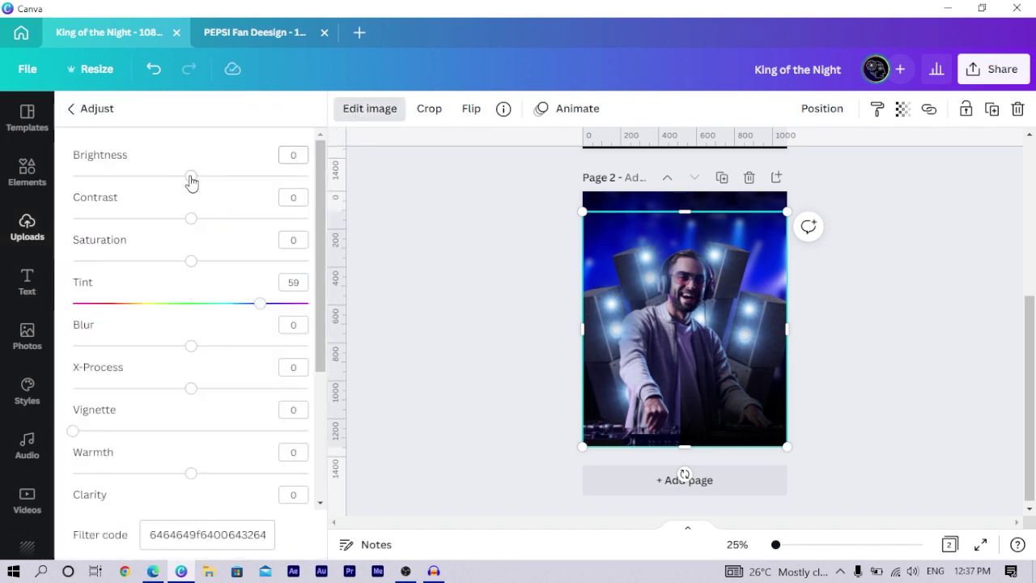
{"action": "left_click_drag", "start_coordinate": [186, 180], "coordinate": [183, 179]}
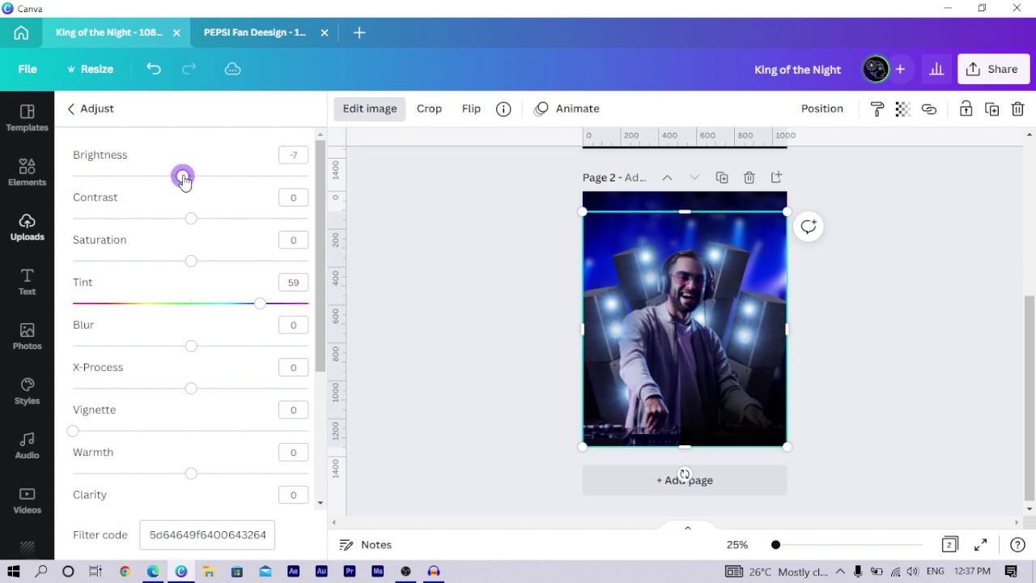
{"action": "left_click", "coordinate": [202, 219]}
{"action": "left_click", "coordinate": [217, 261]}
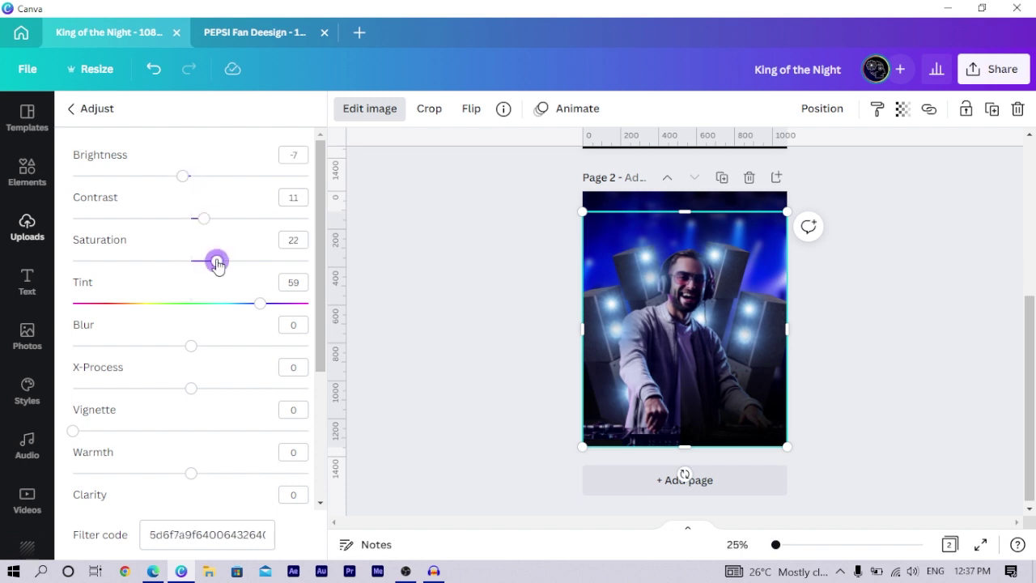
{"action": "left_click", "coordinate": [182, 346]}
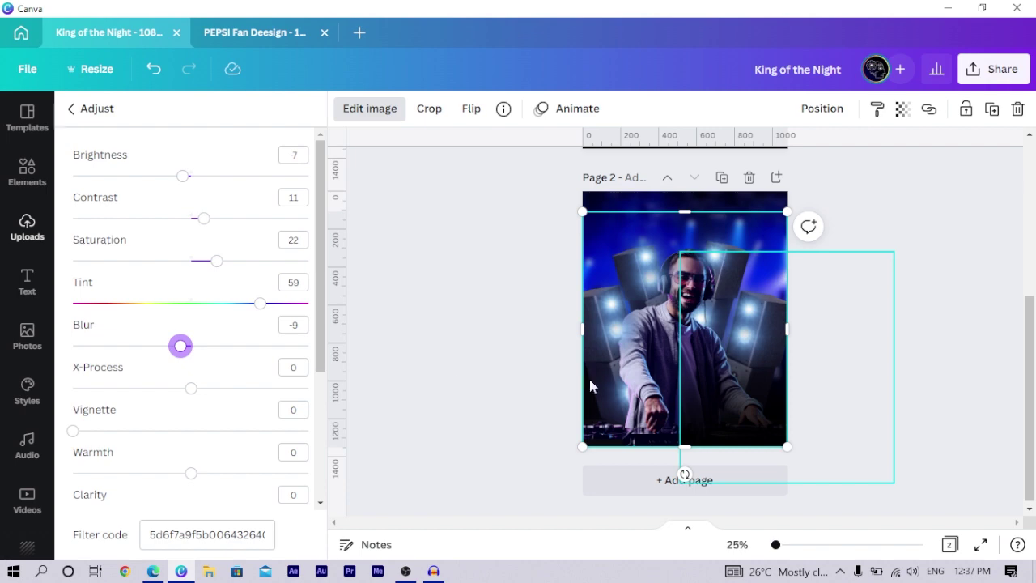
Step: Move the gradient back over the DJ's lower body, centred across the bottom of page 2
{"action": "left_click", "coordinate": [456, 359]}
{"action": "scroll", "coordinate": [455, 358], "scroll_direction": "up", "scroll_amount": 5}
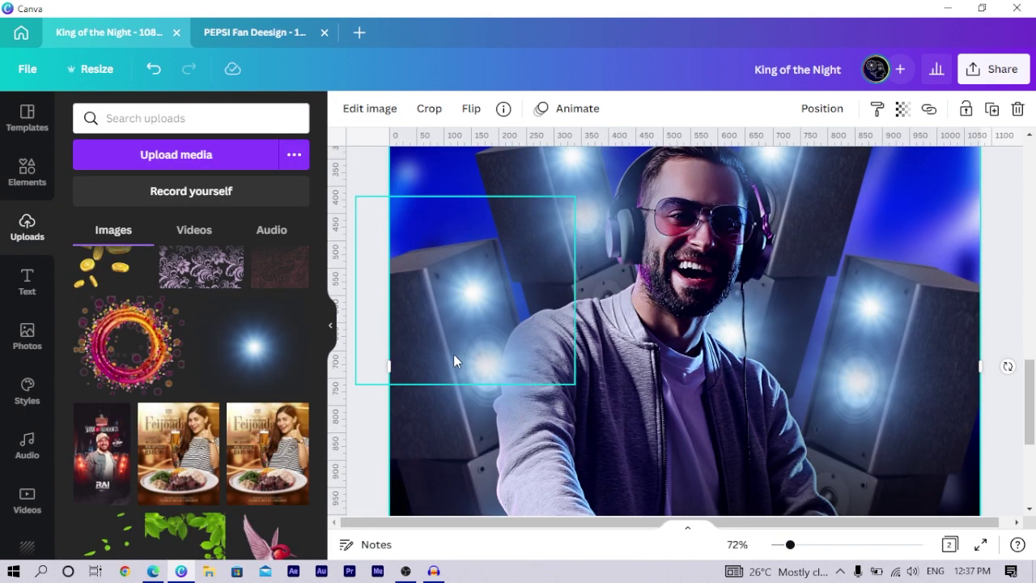
{"action": "scroll", "coordinate": [454, 356], "scroll_direction": "down", "scroll_amount": 5}
{"action": "left_click_drag", "start_coordinate": [715, 416], "coordinate": [613, 382]}
{"action": "left_click", "coordinate": [473, 402]}
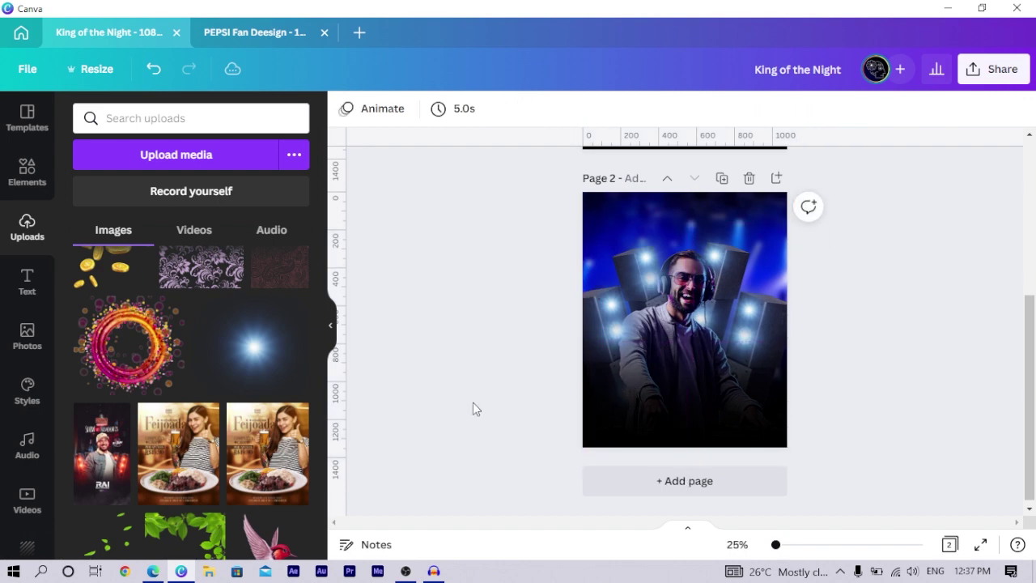
{"action": "left_click_drag", "start_coordinate": [648, 431], "coordinate": [649, 436]}
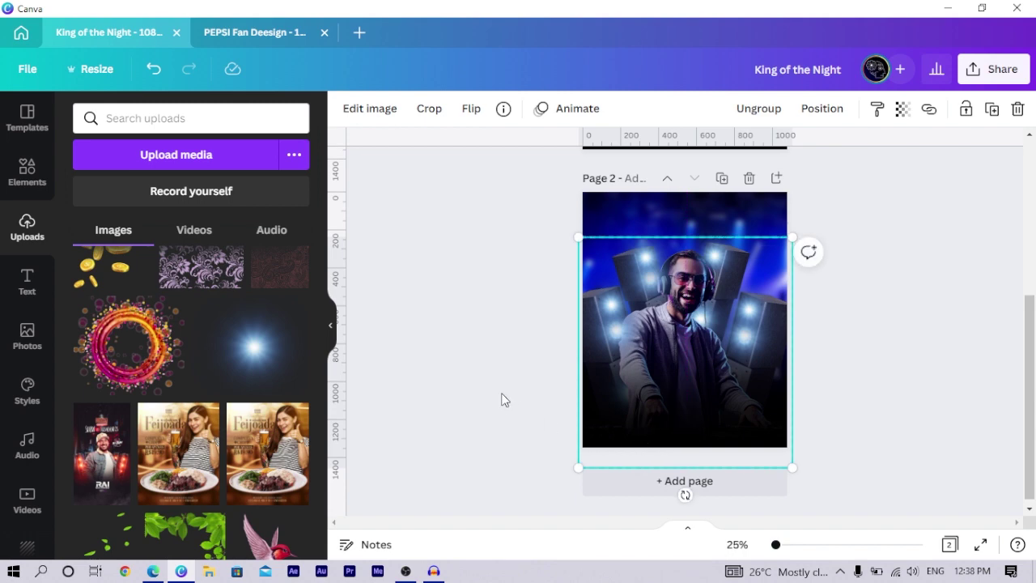
Step: Copy the "KING OF THE" and "NIGHT" title texts from page 1 to the same place on page 2
{"action": "scroll", "coordinate": [501, 399], "scroll_direction": "up", "scroll_amount": 4}
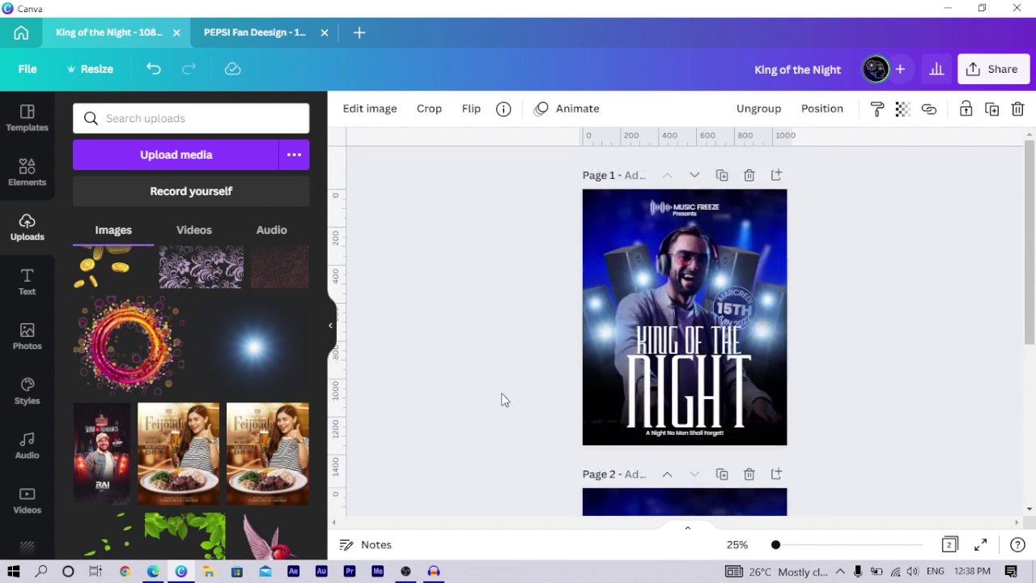
{"action": "left_click", "coordinate": [673, 349]}
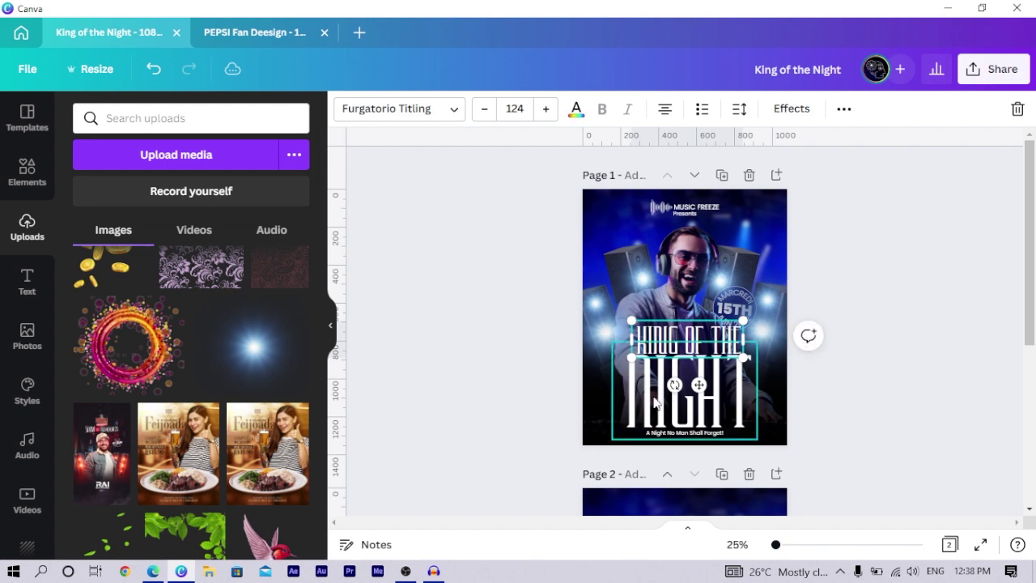
{"action": "scroll", "coordinate": [647, 393], "scroll_direction": "down", "scroll_amount": 4}
{"action": "left_click", "coordinate": [649, 388]}
{"action": "key", "text": "ctrl+v"}
{"action": "left_click", "coordinate": [460, 368]}
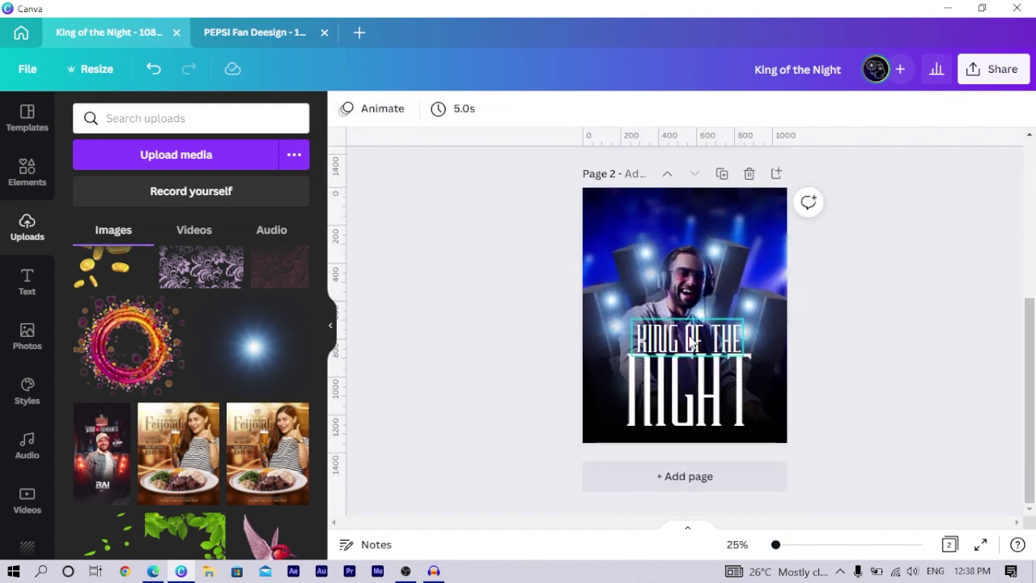
{"action": "left_click", "coordinate": [690, 343]}
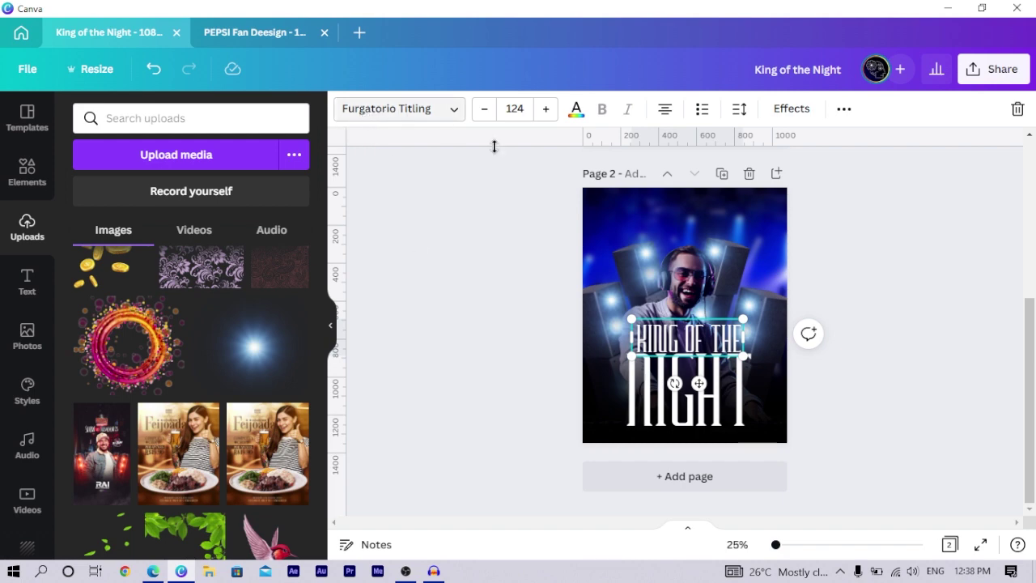
{"action": "left_click", "coordinate": [468, 401]}
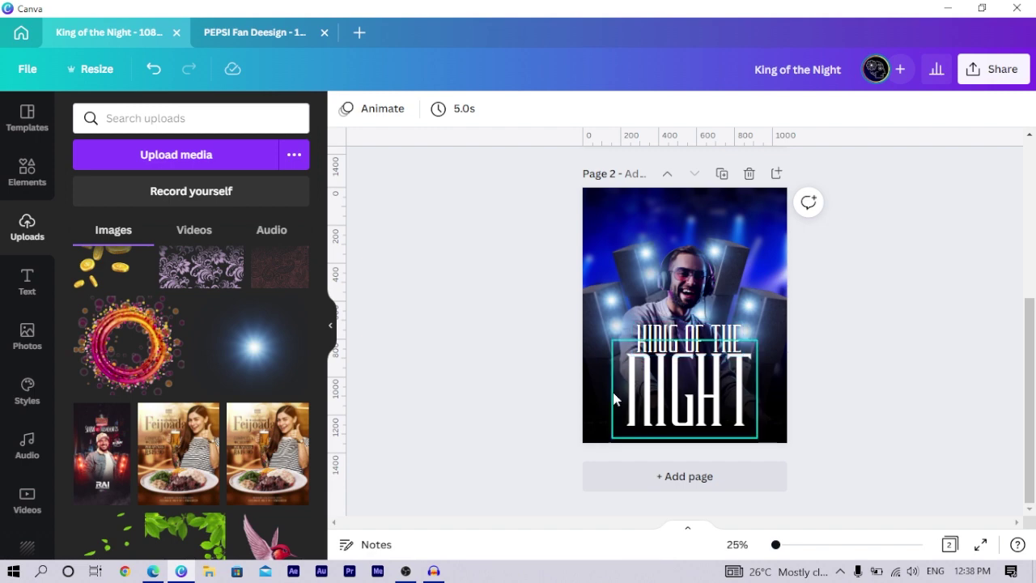
Step: Copy the tagline "A Night No Man Shall Forget!" from page 1 to beneath the title on page 2
{"action": "scroll", "coordinate": [620, 382], "scroll_direction": "up", "scroll_amount": 4}
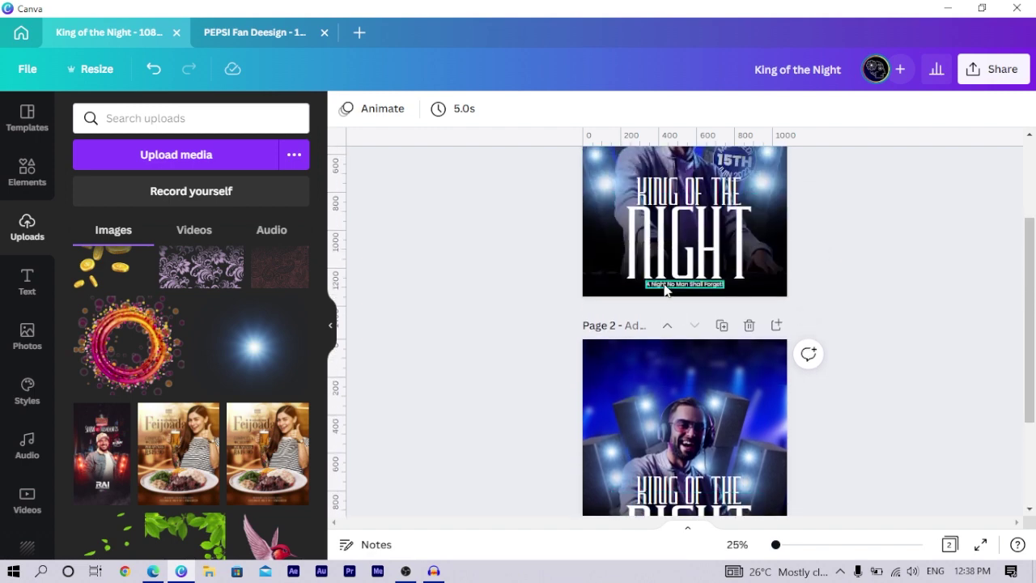
{"action": "left_click", "coordinate": [664, 286]}
{"action": "scroll", "coordinate": [664, 290], "scroll_direction": "down", "scroll_amount": 3}
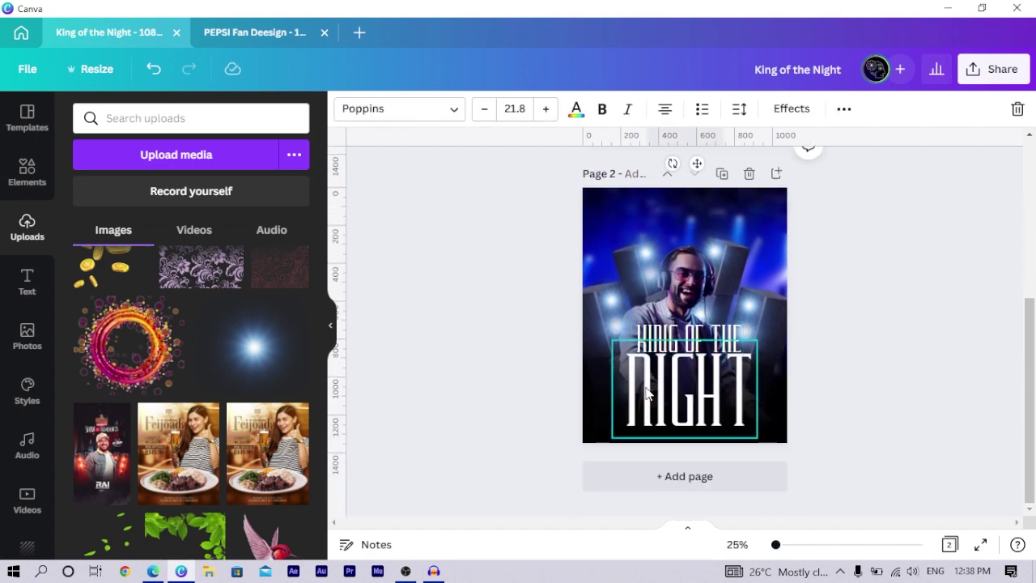
{"action": "type", "text": "A Night No Man Shall Forget"}
{"action": "left_click", "coordinate": [503, 393]}
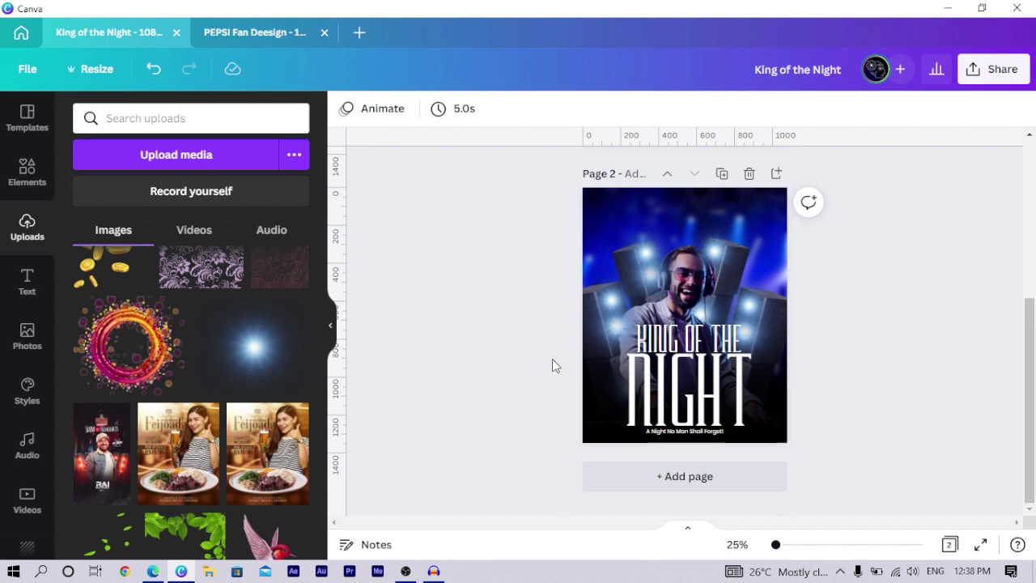
Step: Add a circle shape to page 2 and place it over the DJ's head as the base of a date badge
{"action": "scroll", "coordinate": [501, 318], "scroll_direction": "up", "scroll_amount": 5}
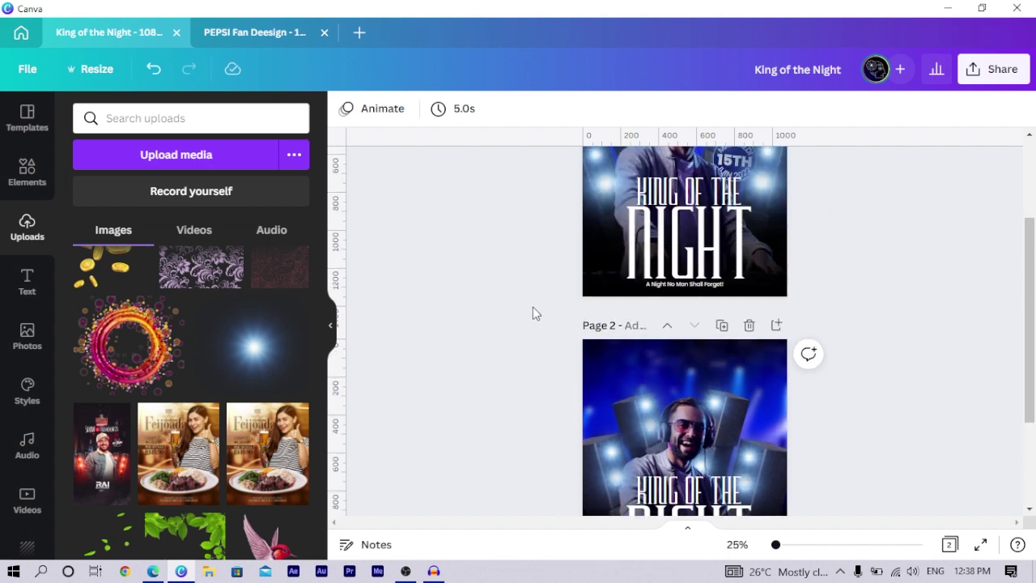
{"action": "scroll", "coordinate": [732, 311], "scroll_direction": "down", "scroll_amount": 5}
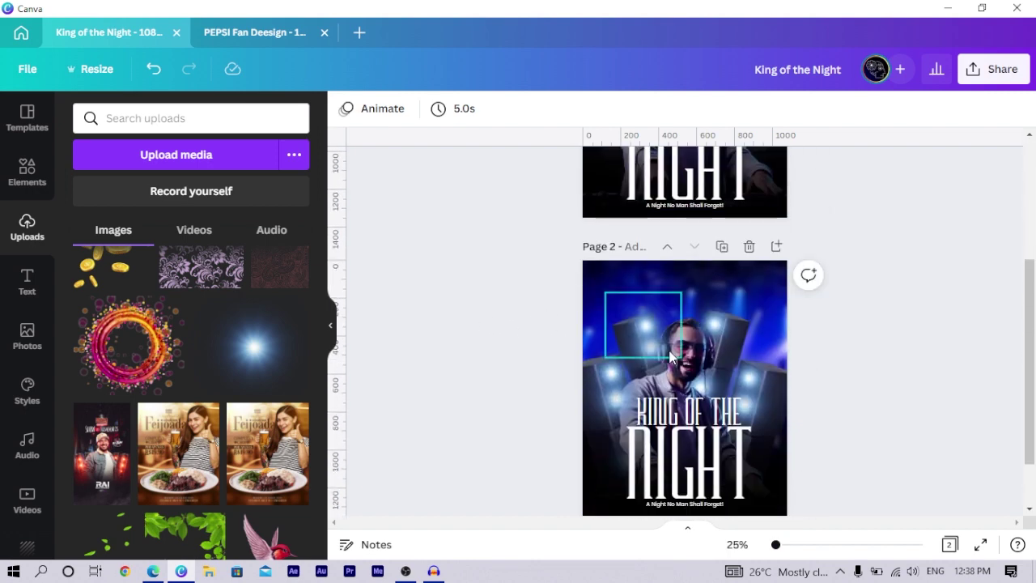
{"action": "scroll", "coordinate": [669, 356], "scroll_direction": "up", "scroll_amount": 2}
{"action": "scroll", "coordinate": [667, 345], "scroll_direction": "up", "scroll_amount": 1}
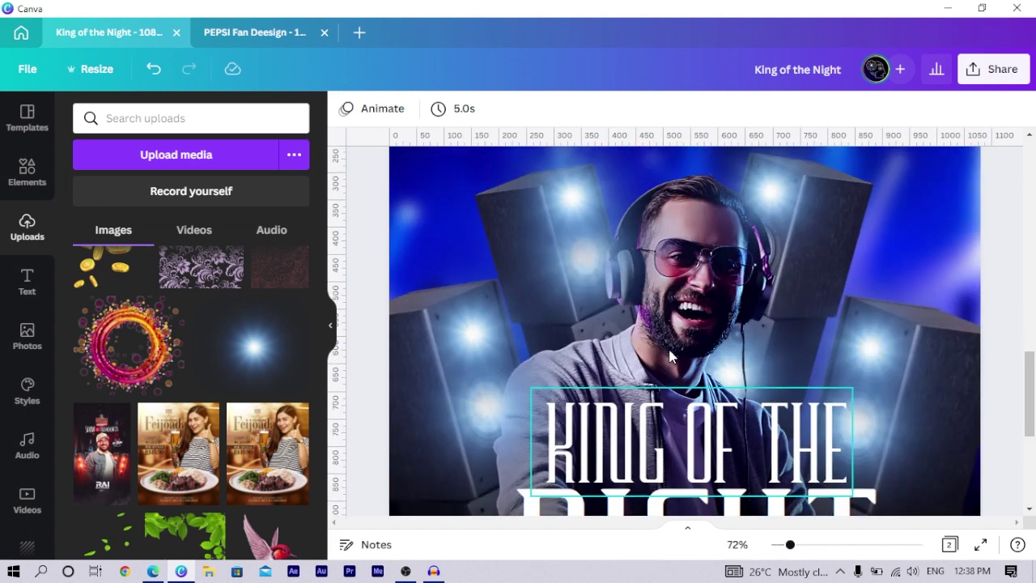
{"action": "scroll", "coordinate": [667, 348], "scroll_direction": "up", "scroll_amount": 3}
{"action": "left_click", "coordinate": [668, 356]}
{"action": "scroll", "coordinate": [683, 437], "scroll_direction": "down", "scroll_amount": 1}
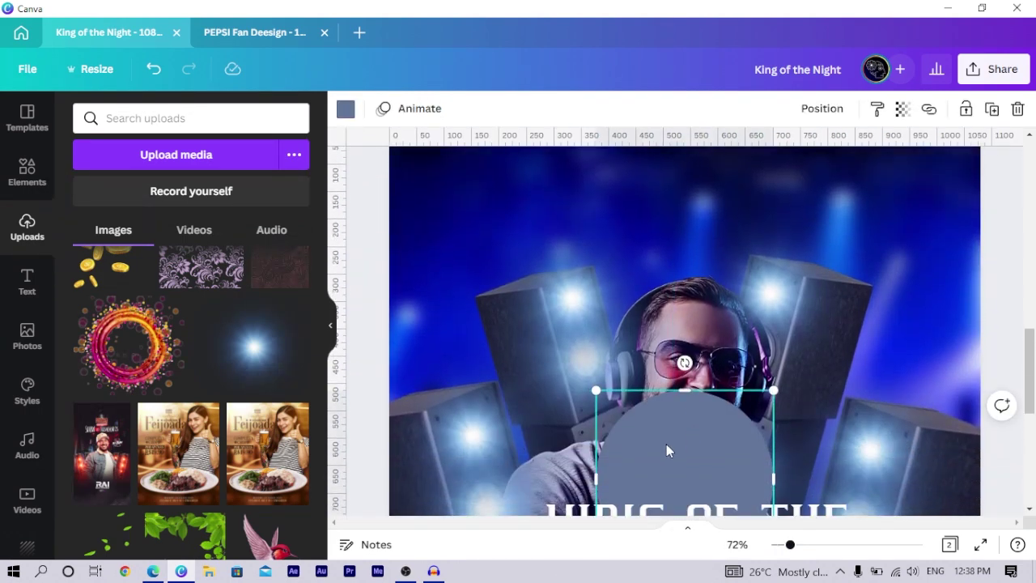
{"action": "left_click_drag", "start_coordinate": [671, 449], "coordinate": [639, 257]}
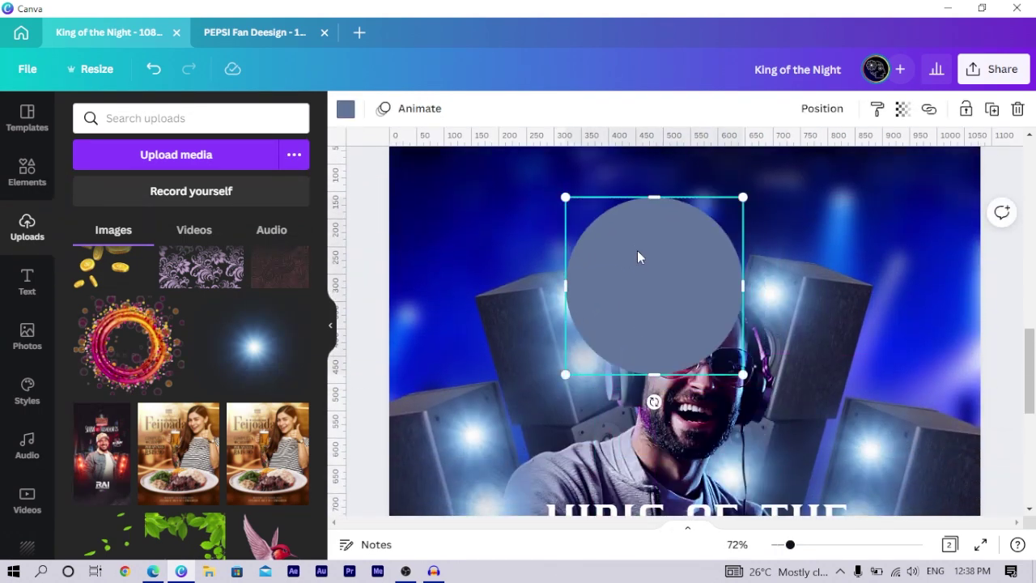
{"action": "scroll", "coordinate": [660, 315], "scroll_direction": "up", "scroll_amount": 8}
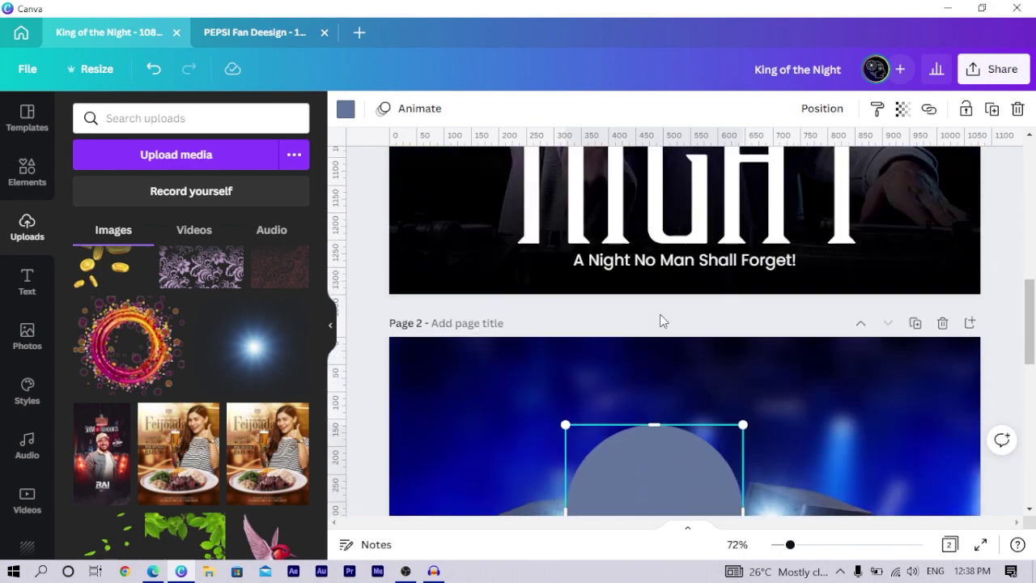
{"action": "scroll", "coordinate": [651, 377], "scroll_direction": "down", "scroll_amount": 8}
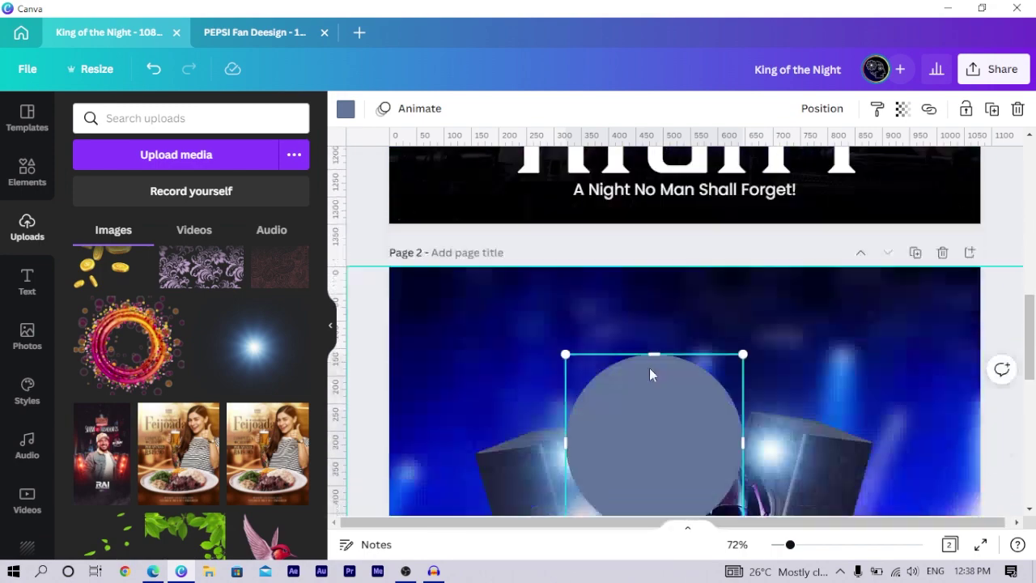
Step: Duplicate the circle, colour the original white and align the grey-blue copy exactly on top of it
{"action": "left_click_drag", "start_coordinate": [672, 316], "coordinate": [752, 271]}
{"action": "left_click", "coordinate": [594, 261]}
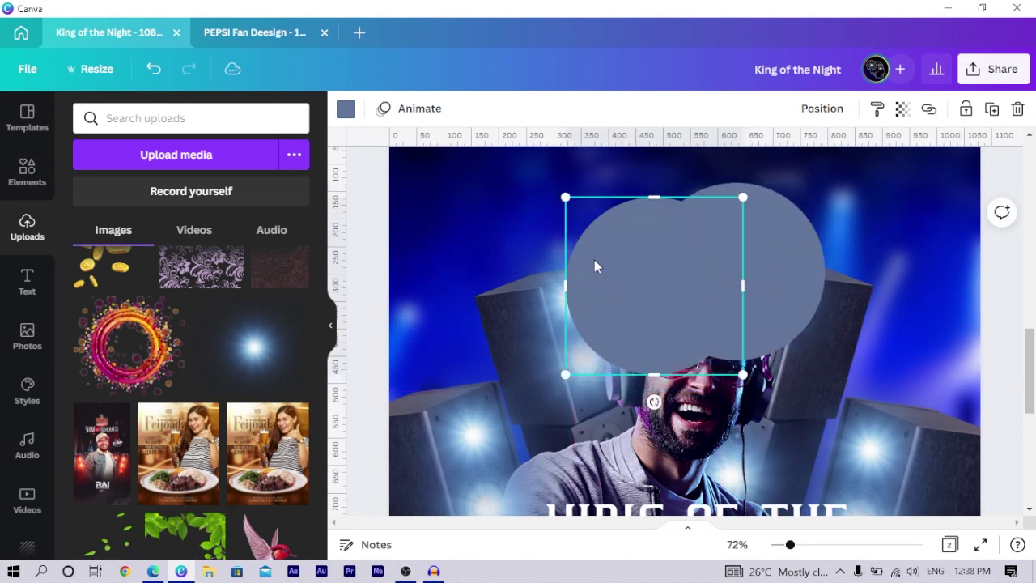
{"action": "left_click", "coordinate": [344, 110]}
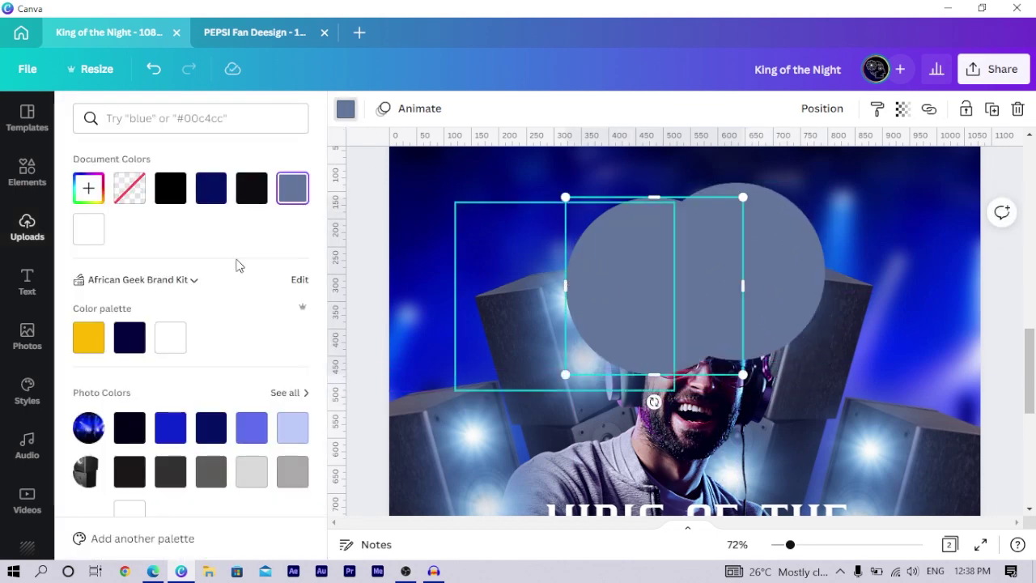
{"action": "left_click", "coordinate": [88, 229]}
{"action": "left_click", "coordinate": [701, 291]}
{"action": "left_click_drag", "start_coordinate": [701, 291], "coordinate": [691, 292]}
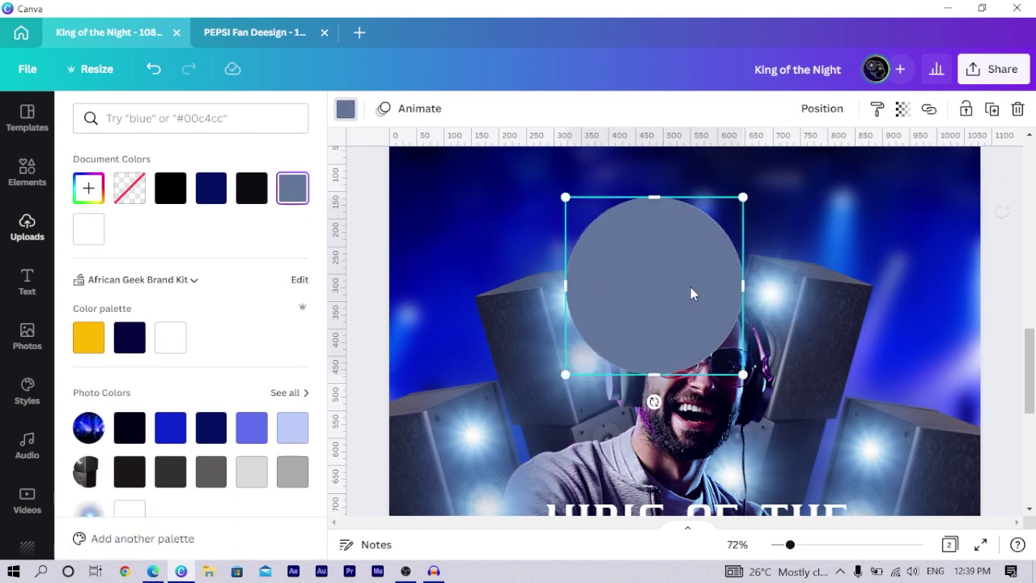
Step: Colour the front circle dark blue and shrink it slightly about its centre, leaving an even white ring around it
{"action": "left_click", "coordinate": [210, 188]}
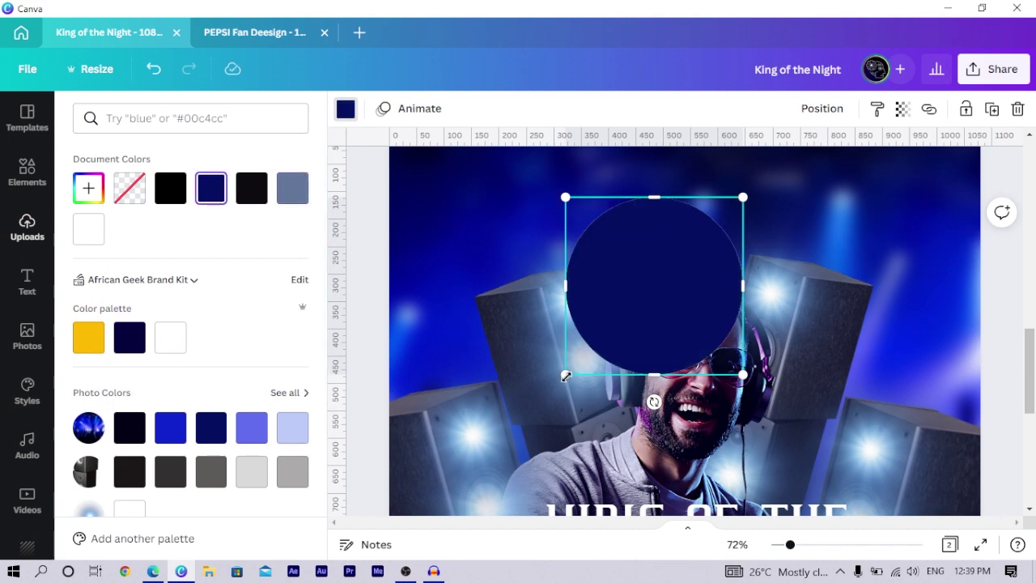
{"action": "left_click_drag", "start_coordinate": [566, 377], "coordinate": [574, 370]}
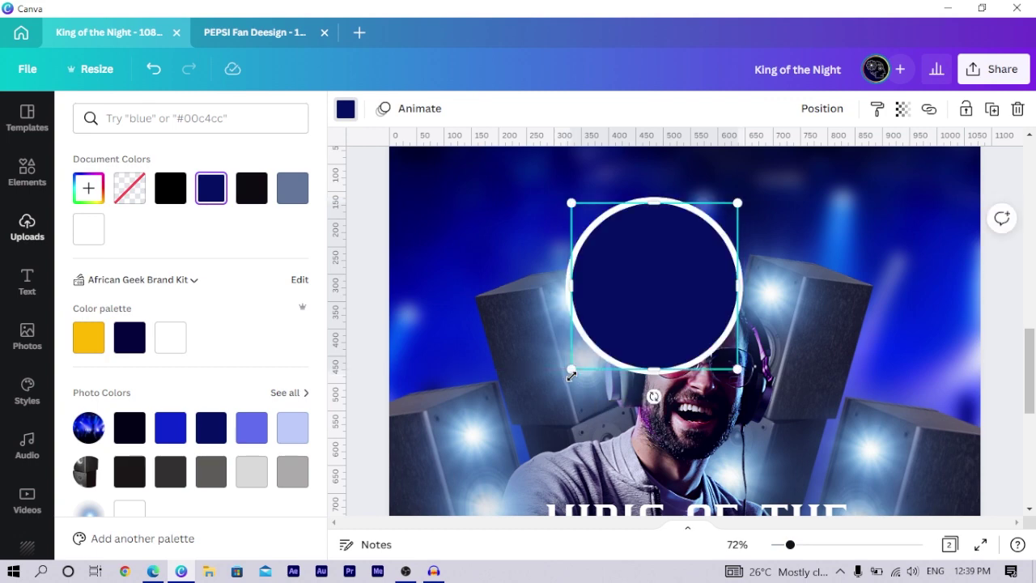
{"action": "scroll", "coordinate": [476, 319], "scroll_direction": "up", "scroll_amount": 1}
{"action": "scroll", "coordinate": [477, 321], "scroll_direction": "up", "scroll_amount": 6}
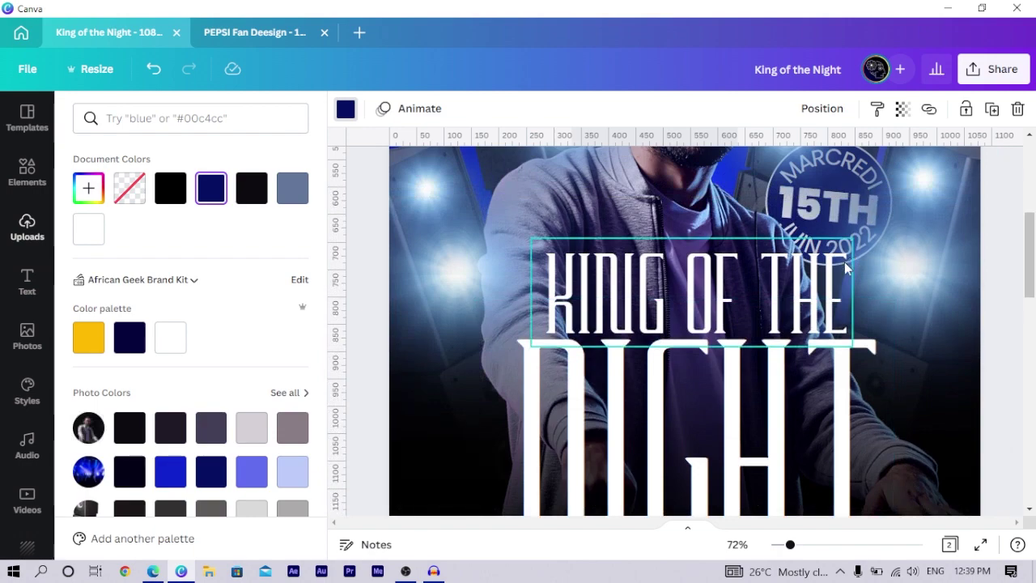
{"action": "scroll", "coordinate": [789, 262], "scroll_direction": "down", "scroll_amount": 10}
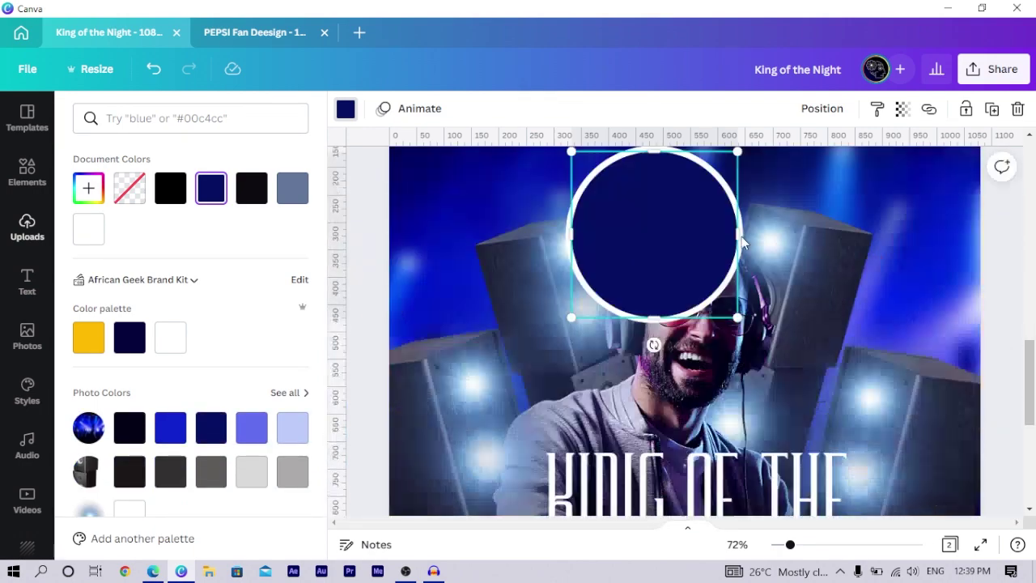
Step: Copy the tagline "A Night No Man Shall Forget!" from page 1 onto page 2 and move it over the badge circle
{"action": "scroll", "coordinate": [735, 234], "scroll_direction": "up", "scroll_amount": 3}
{"action": "scroll", "coordinate": [735, 235], "scroll_direction": "up", "scroll_amount": 2}
{"action": "left_click", "coordinate": [704, 188]}
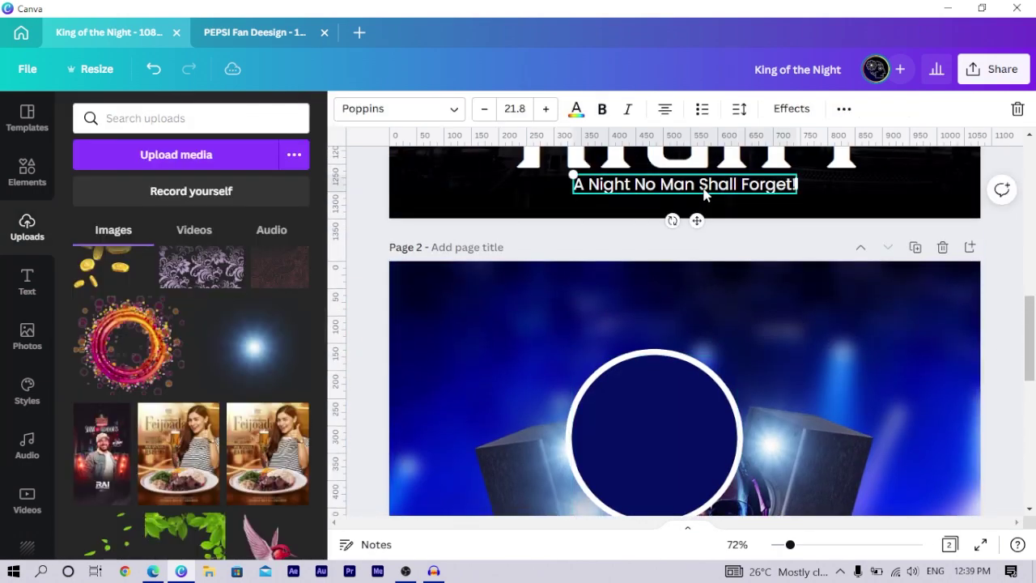
{"action": "scroll", "coordinate": [701, 199], "scroll_direction": "down", "scroll_amount": 2}
{"action": "scroll", "coordinate": [702, 199], "scroll_direction": "down", "scroll_amount": 2}
{"action": "left_click", "coordinate": [634, 251]}
{"action": "type", "text": "A Night No Man Shall Forget!"}
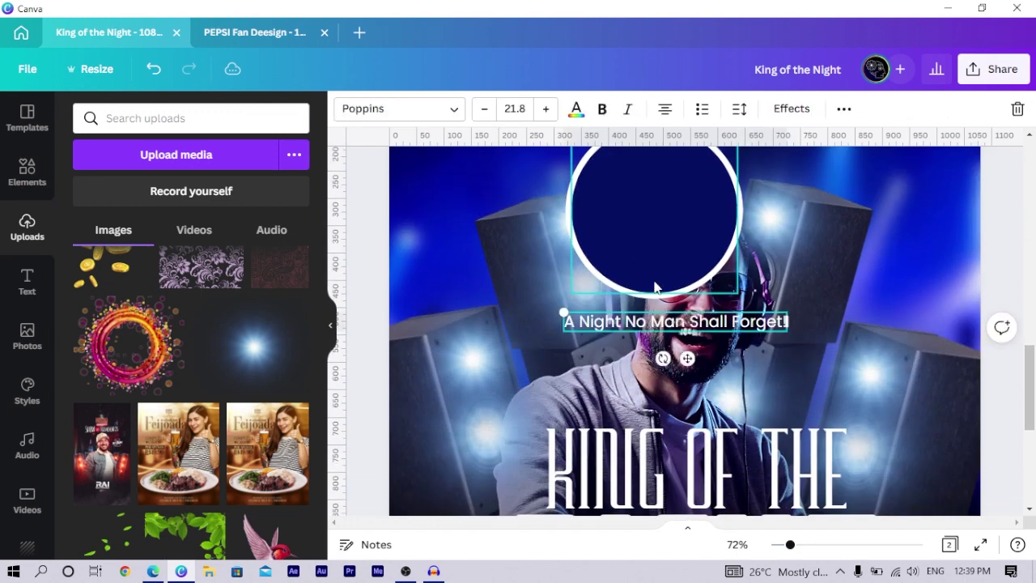
{"action": "left_click_drag", "start_coordinate": [687, 360], "coordinate": [654, 236]}
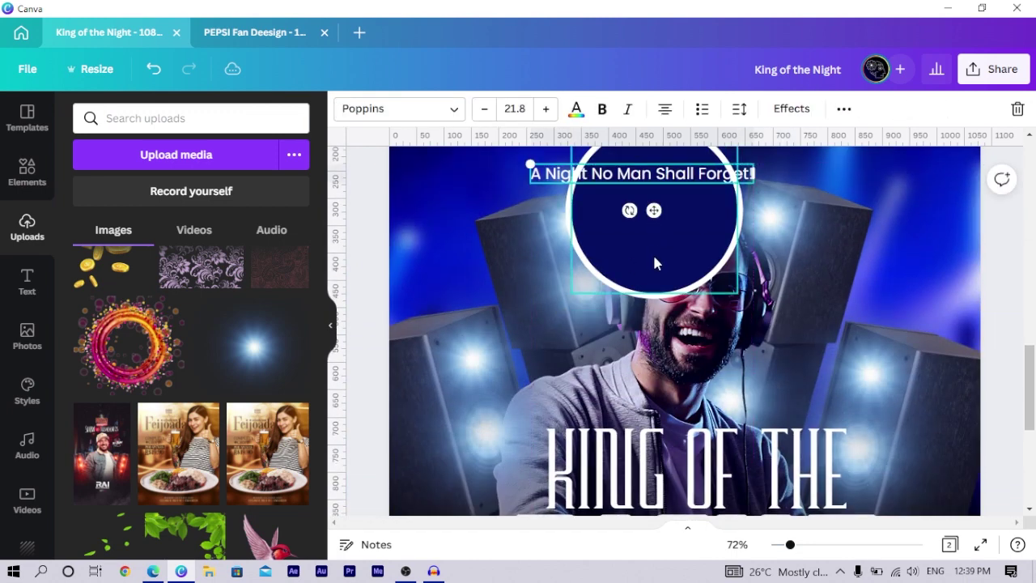
Step: Place the copied tagline inside the upper part of the badge circle and replace its text with SATURDAY
{"action": "scroll", "coordinate": [655, 280], "scroll_direction": "up", "scroll_amount": 2}
{"action": "left_click_drag", "start_coordinate": [651, 323], "coordinate": [665, 297]}
{"action": "left_click", "coordinate": [665, 300]}
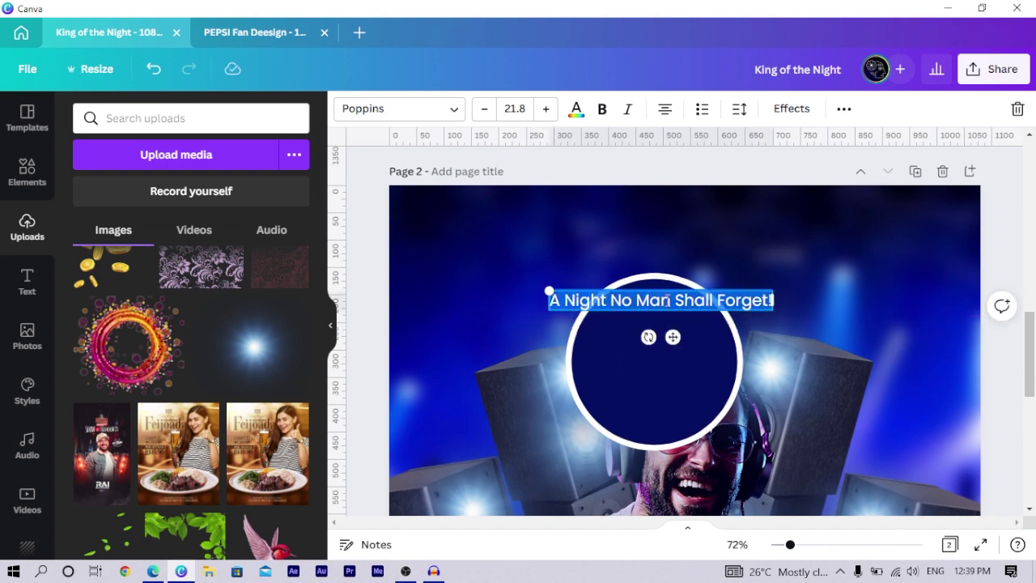
{"action": "type", "text": "SATURDAY"}
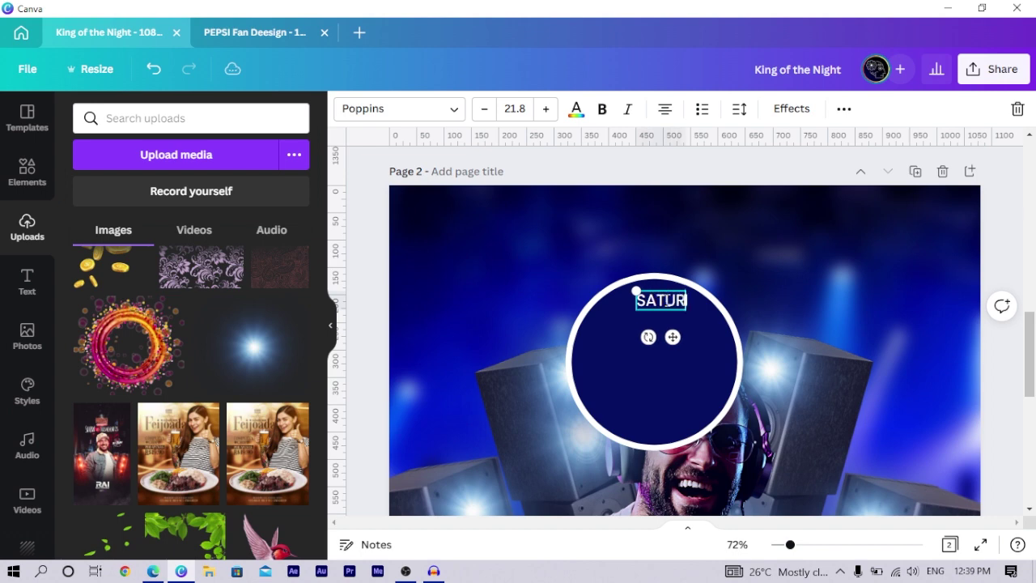
Step: Apply the Curve text effect to SATURDAY with a curve of 54 and move it against the circle's upper edge
{"action": "double_click", "coordinate": [659, 299]}
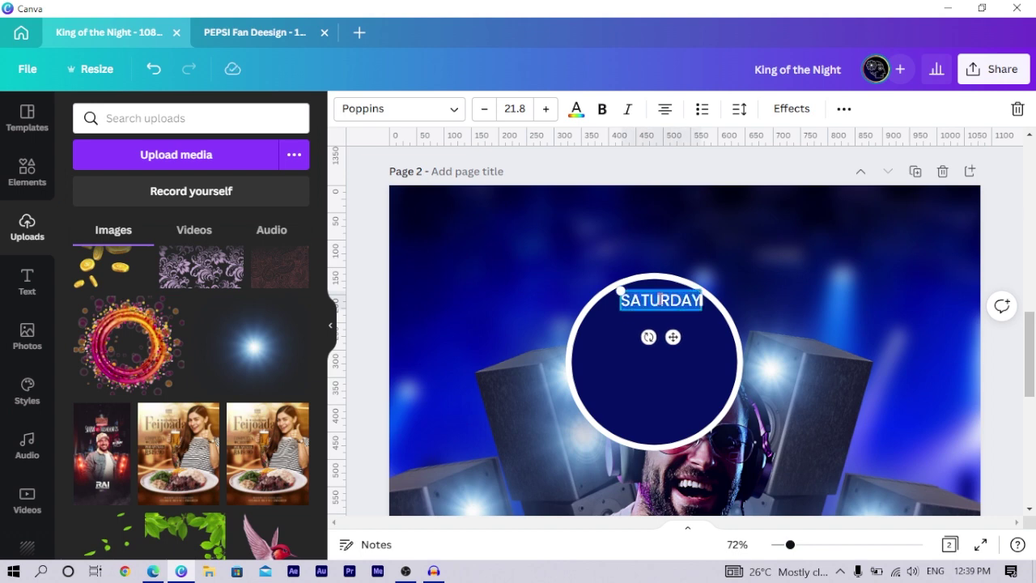
{"action": "left_click", "coordinate": [790, 108]}
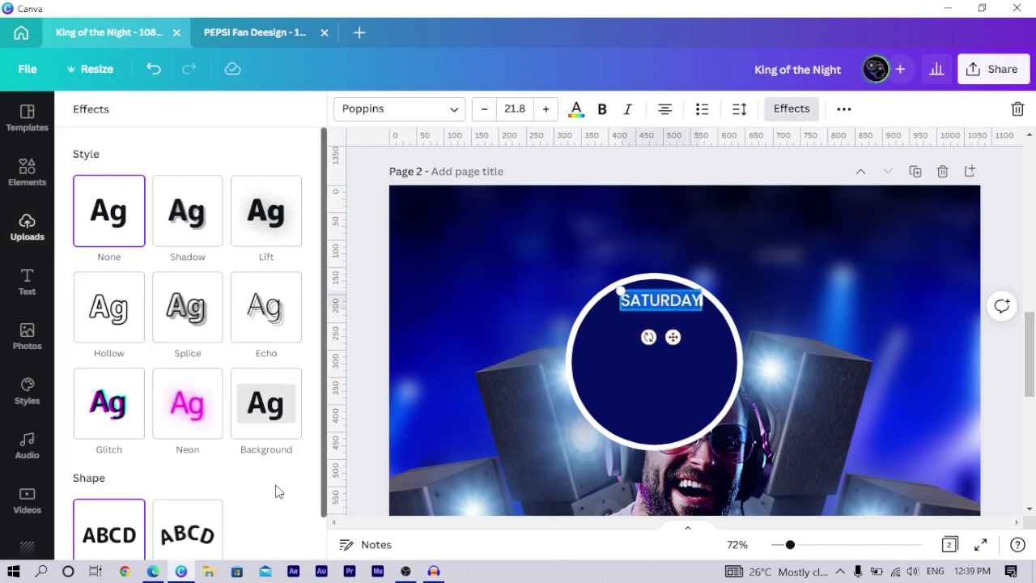
{"action": "scroll", "coordinate": [280, 488], "scroll_direction": "down", "scroll_amount": 1}
{"action": "left_click", "coordinate": [166, 490]}
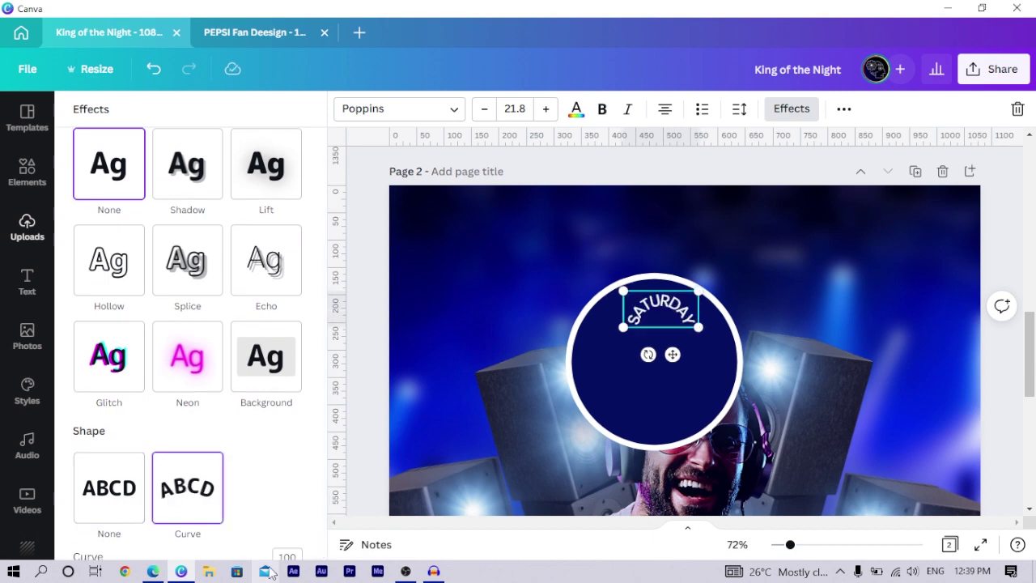
{"action": "scroll", "coordinate": [269, 467], "scroll_direction": "down", "scroll_amount": 1}
{"action": "left_click_drag", "start_coordinate": [302, 531], "coordinate": [248, 529]}
{"action": "left_click_drag", "start_coordinate": [672, 347], "coordinate": [662, 333]}
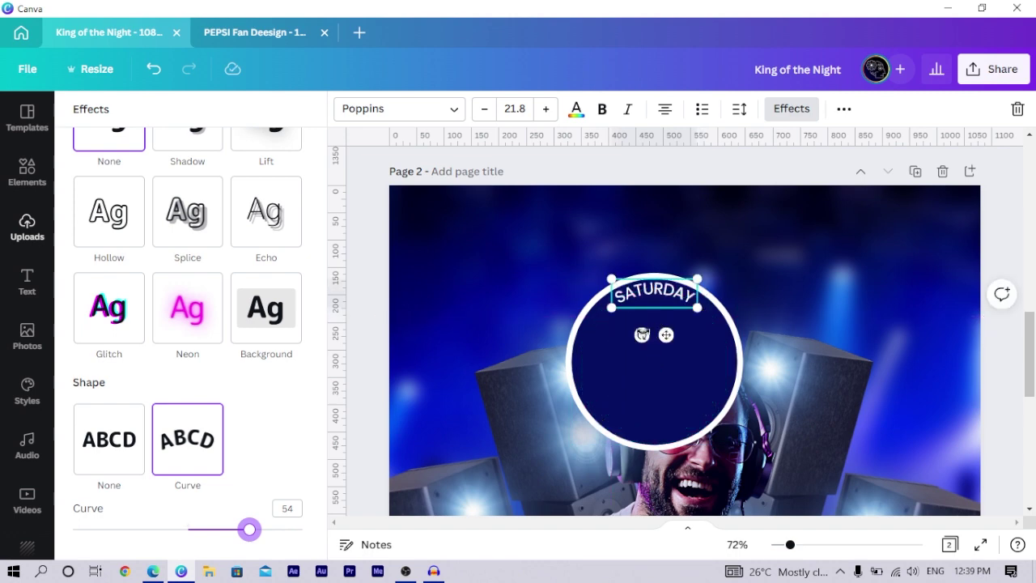
Step: Enlarge SATURDAY to a font size of about 48.9 and set its curve to 100, fitting it inside the circle's upper half
{"action": "left_click_drag", "start_coordinate": [610, 311], "coordinate": [559, 368]}
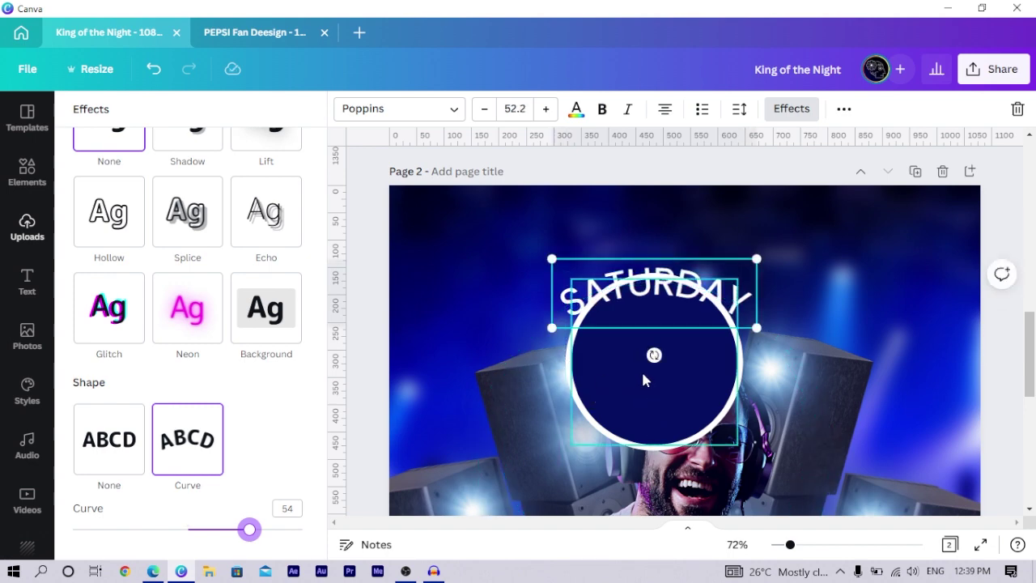
{"action": "left_click_drag", "start_coordinate": [664, 314], "coordinate": [663, 336]}
{"action": "left_click_drag", "start_coordinate": [253, 531], "coordinate": [302, 530]}
{"action": "left_click_drag", "start_coordinate": [564, 370], "coordinate": [575, 364]}
{"action": "left_click_drag", "start_coordinate": [662, 323], "coordinate": [659, 322]}
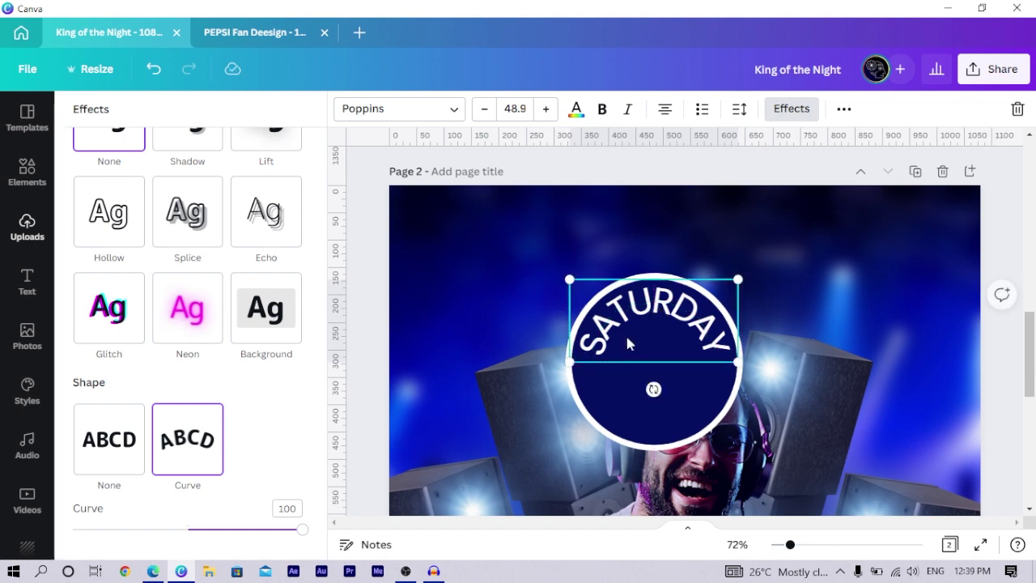
Step: Duplicate the curved SATURDAY text, place the copy below it in the circle and remove the copy's curve
{"action": "key", "text": "ctrl+d"}
{"action": "left_click_drag", "start_coordinate": [630, 356], "coordinate": [619, 423]}
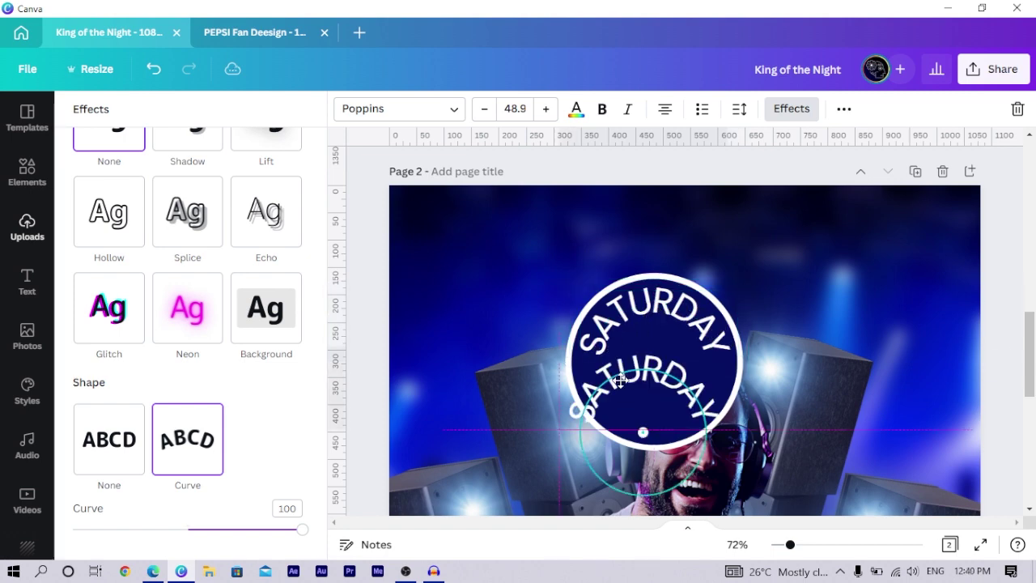
{"action": "scroll", "coordinate": [114, 230], "scroll_direction": "up", "scroll_amount": 2}
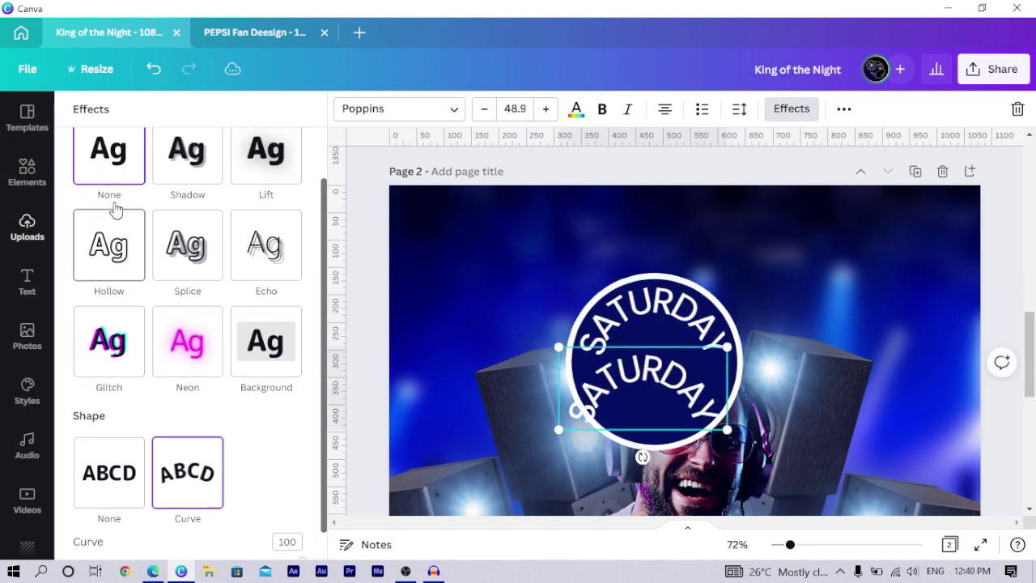
{"action": "scroll", "coordinate": [186, 365], "scroll_direction": "down", "scroll_amount": 2}
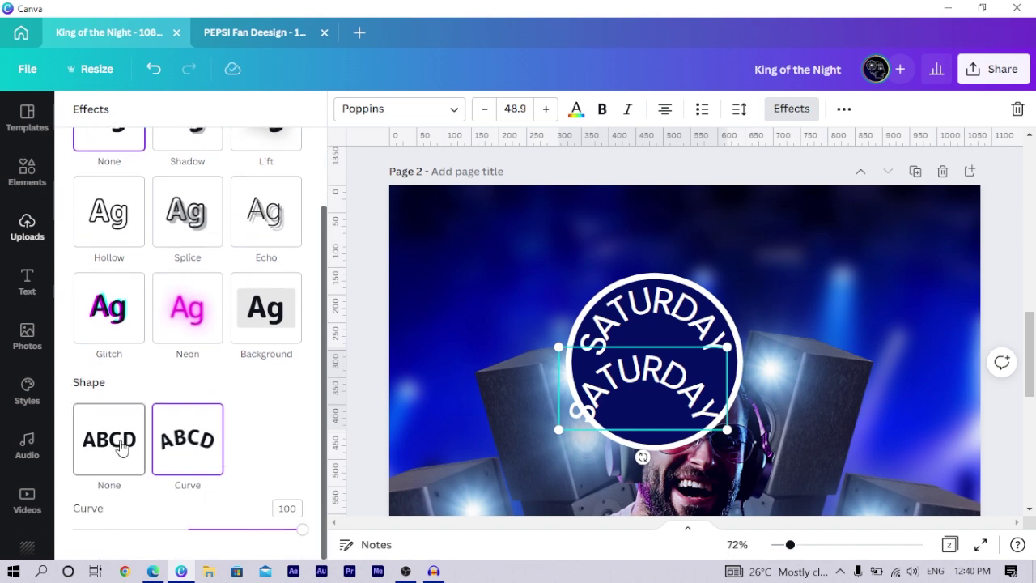
{"action": "left_click", "coordinate": [122, 447]}
{"action": "double_click", "coordinate": [613, 361]}
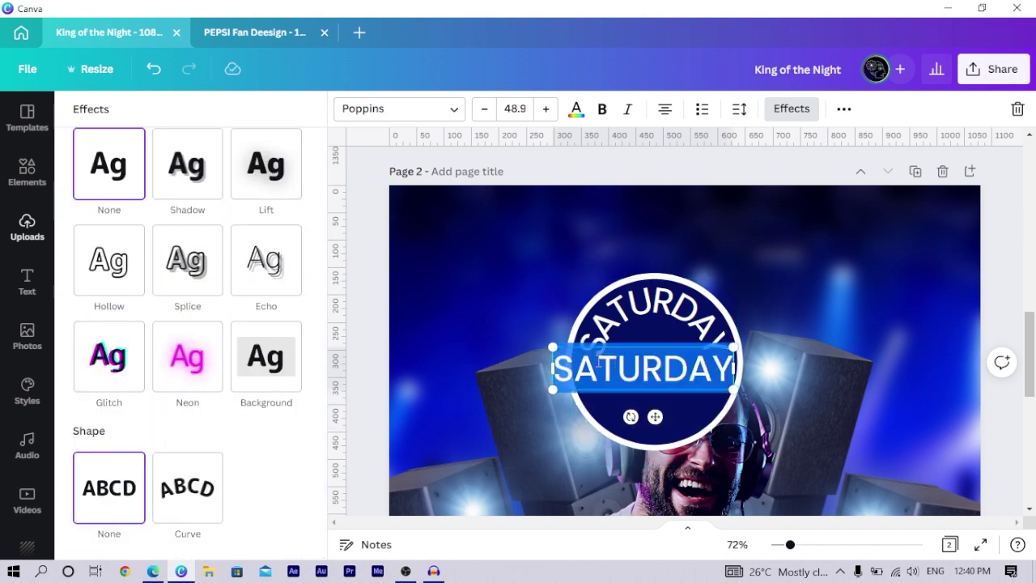
Step: Change the straight text copy's font to Poppins ExtraBold and replace its text with 20TH
{"action": "left_click", "coordinate": [368, 110]}
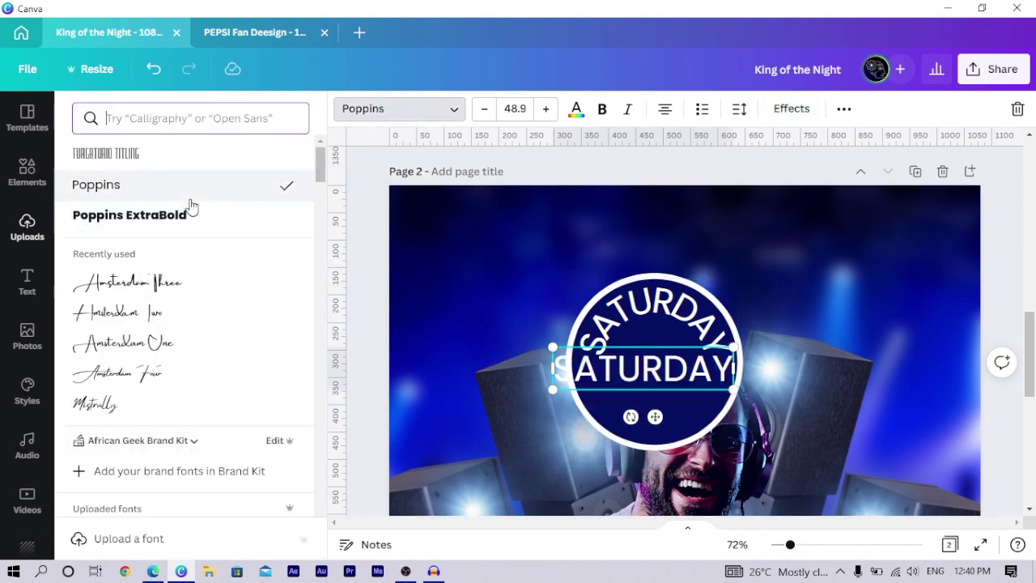
{"action": "left_click", "coordinate": [166, 215]}
{"action": "double_click", "coordinate": [679, 368]}
{"action": "type", "text": "20TH"}
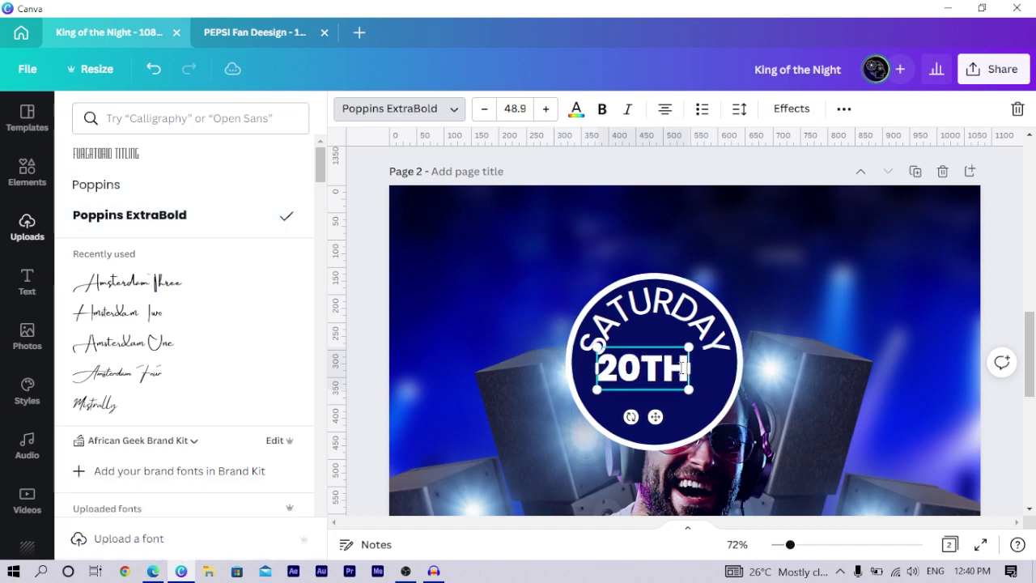
Step: Enlarge the 20TH text to a font size of about 70.6 so it spans most of the badge circle
{"action": "left_click_drag", "start_coordinate": [684, 393], "coordinate": [722, 406]}
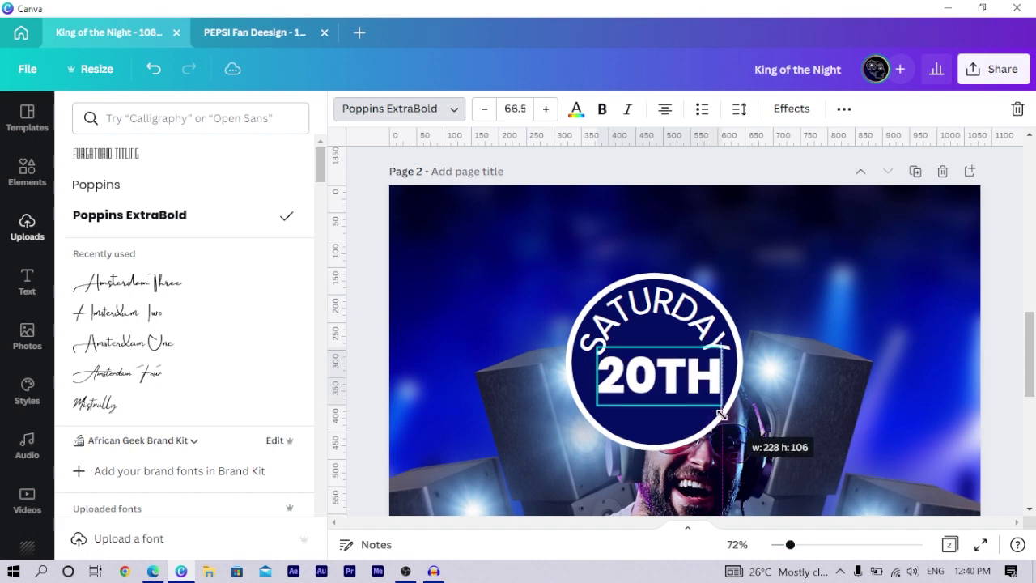
{"action": "left_click_drag", "start_coordinate": [593, 405], "coordinate": [587, 408]}
{"action": "left_click", "coordinate": [580, 356]}
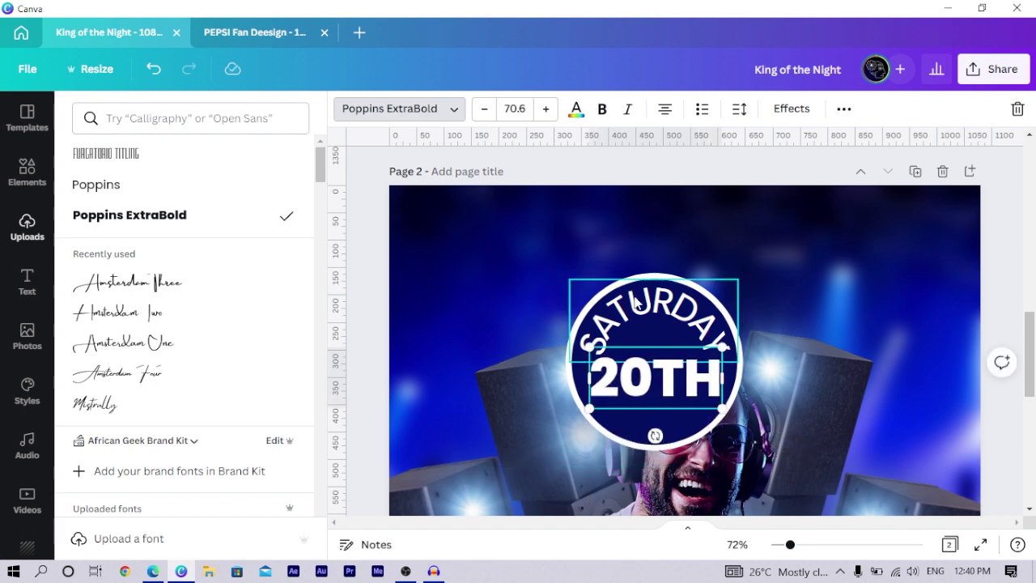
Step: Shrink SATURDAY to a font size of about 40.2, centre it above 20TH and set its curve to 85
{"action": "left_click_drag", "start_coordinate": [570, 356], "coordinate": [599, 346]}
{"action": "left_click_drag", "start_coordinate": [639, 318], "coordinate": [625, 321]}
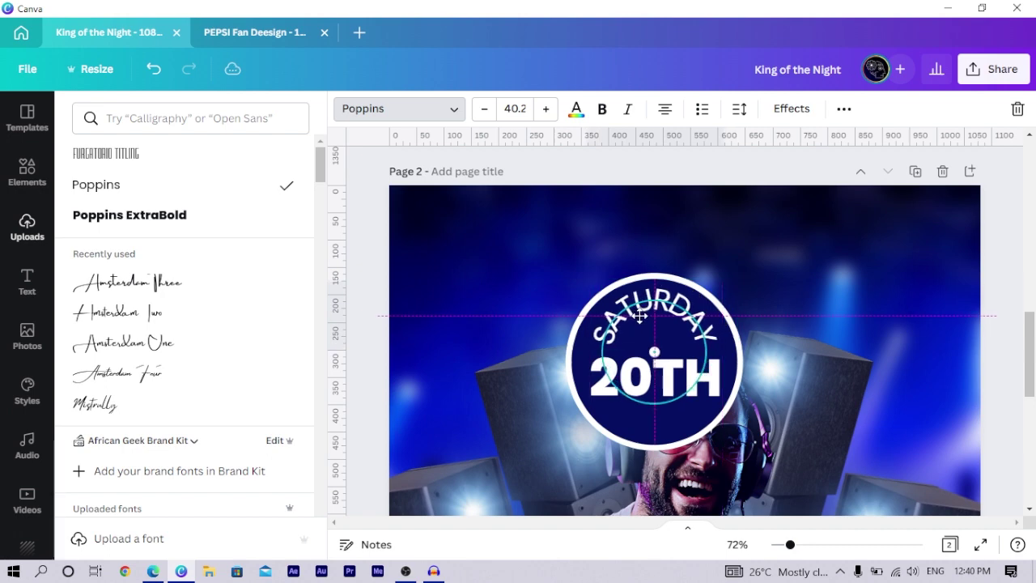
{"action": "left_click", "coordinate": [801, 107]}
{"action": "scroll", "coordinate": [162, 518], "scroll_direction": "down", "scroll_amount": 2}
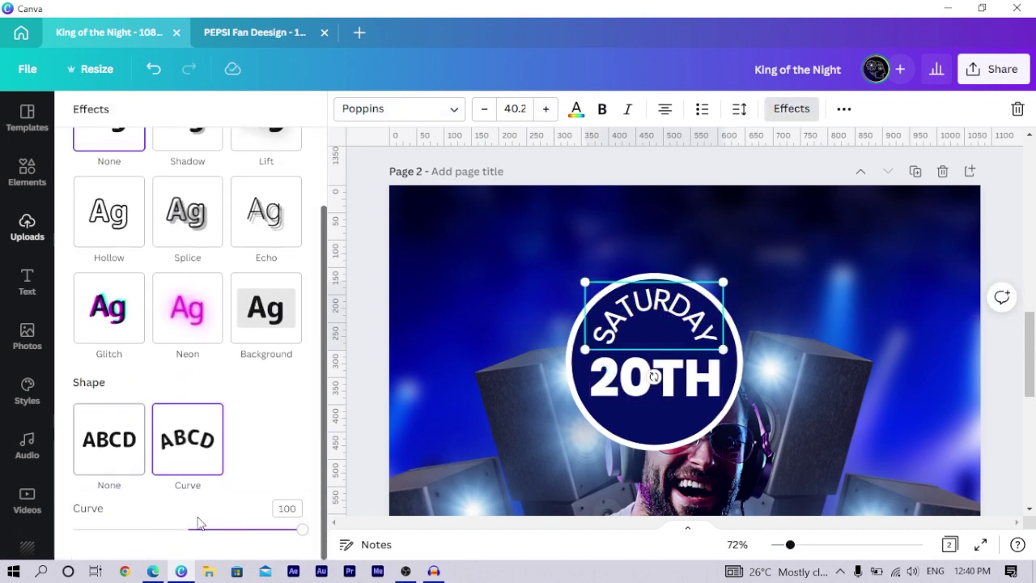
{"action": "left_click_drag", "start_coordinate": [303, 532], "coordinate": [288, 530]}
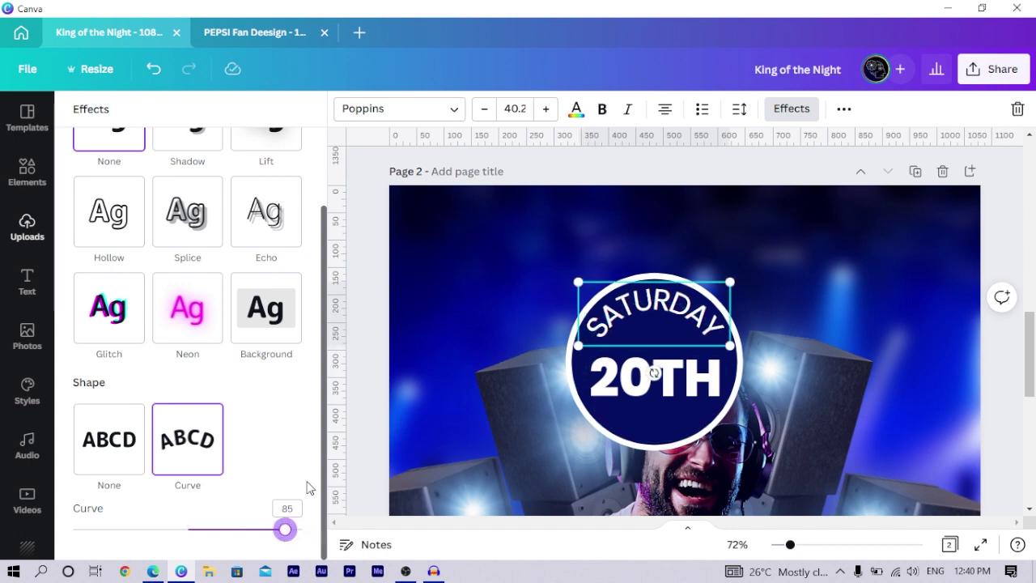
{"action": "left_click", "coordinate": [363, 434]}
{"action": "left_click", "coordinate": [363, 438]}
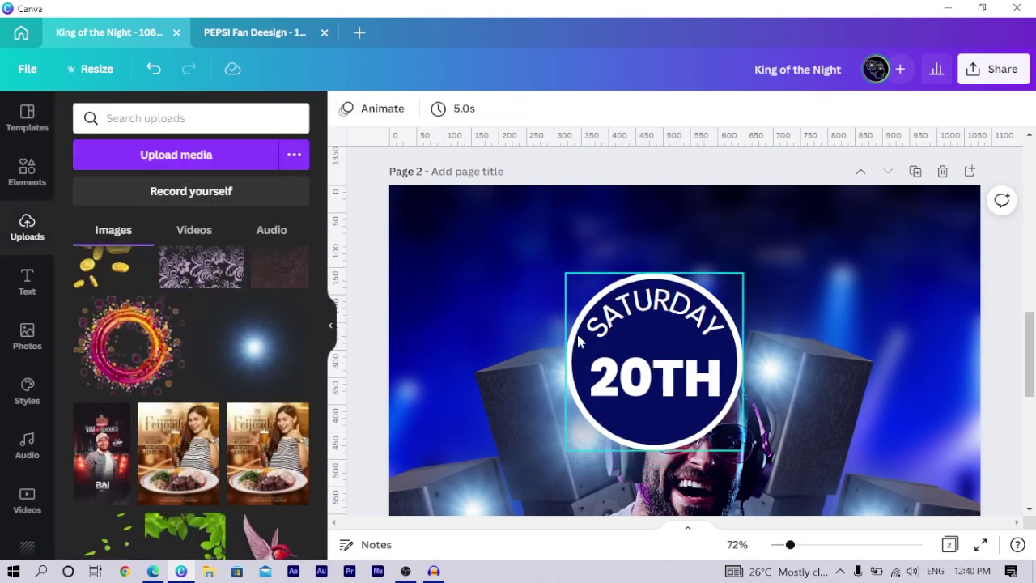
Step: Move 20TH up to the middle of the badge circle and enlarge it to a font size of about 80.8
{"action": "left_click", "coordinate": [668, 322]}
{"action": "left_click", "coordinate": [670, 376]}
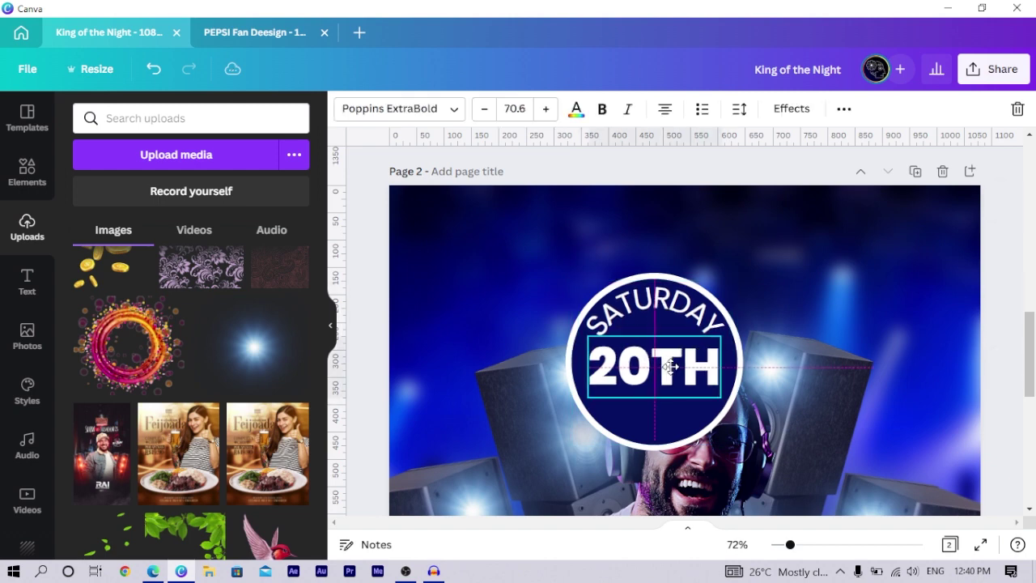
{"action": "left_click_drag", "start_coordinate": [668, 365], "coordinate": [660, 362]}
{"action": "left_click_drag", "start_coordinate": [711, 392], "coordinate": [731, 401]}
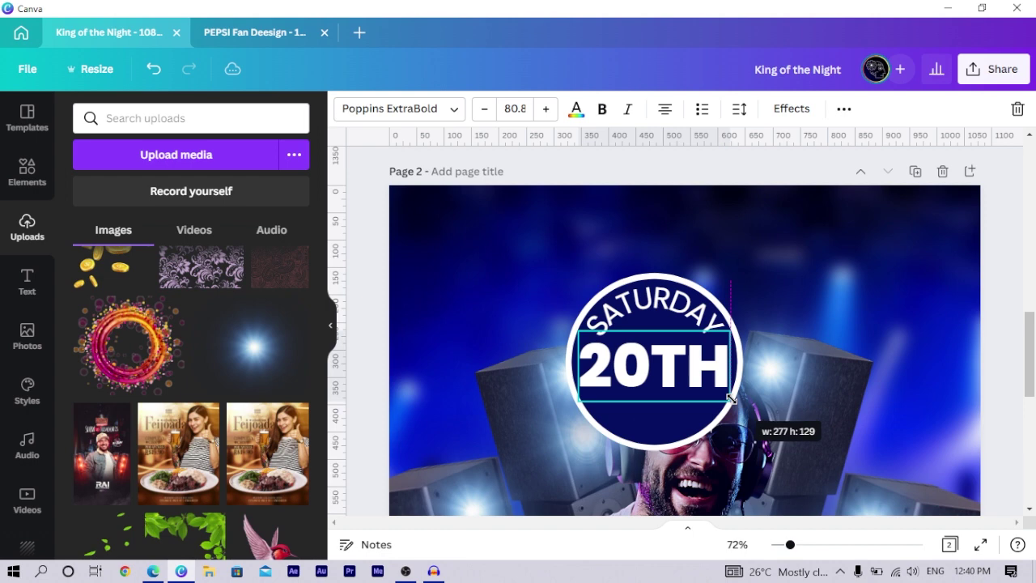
{"action": "left_click", "coordinate": [377, 254]}
{"action": "left_click", "coordinate": [657, 377]}
{"action": "left_click", "coordinate": [657, 376]}
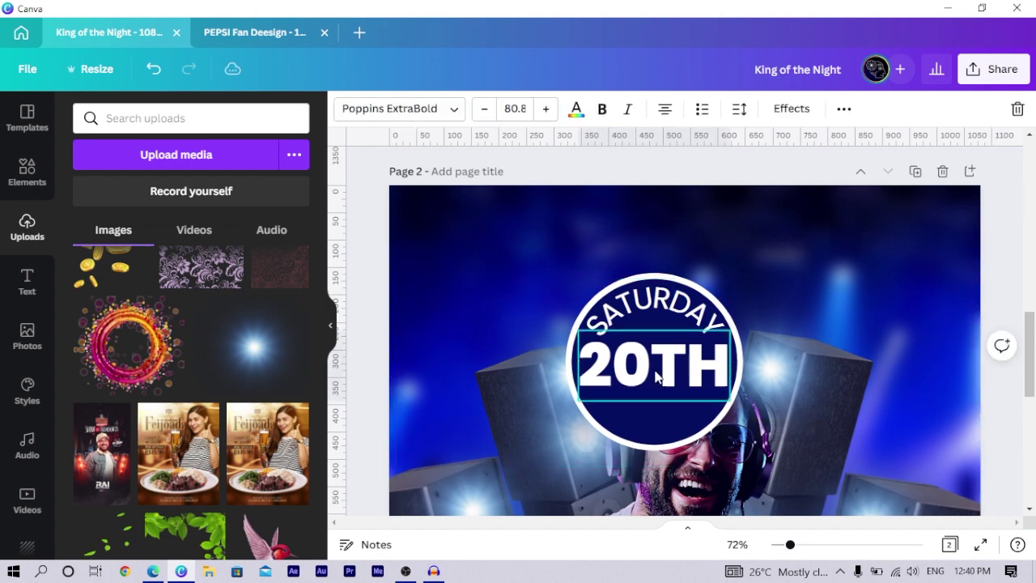
Step: Duplicate the curved SATURDAY text and place the copy beneath 20TH in the badge
{"action": "left_click", "coordinate": [641, 308]}
{"action": "key", "text": "ctrl+d"}
{"action": "left_click_drag", "start_coordinate": [666, 382], "coordinate": [636, 410]}
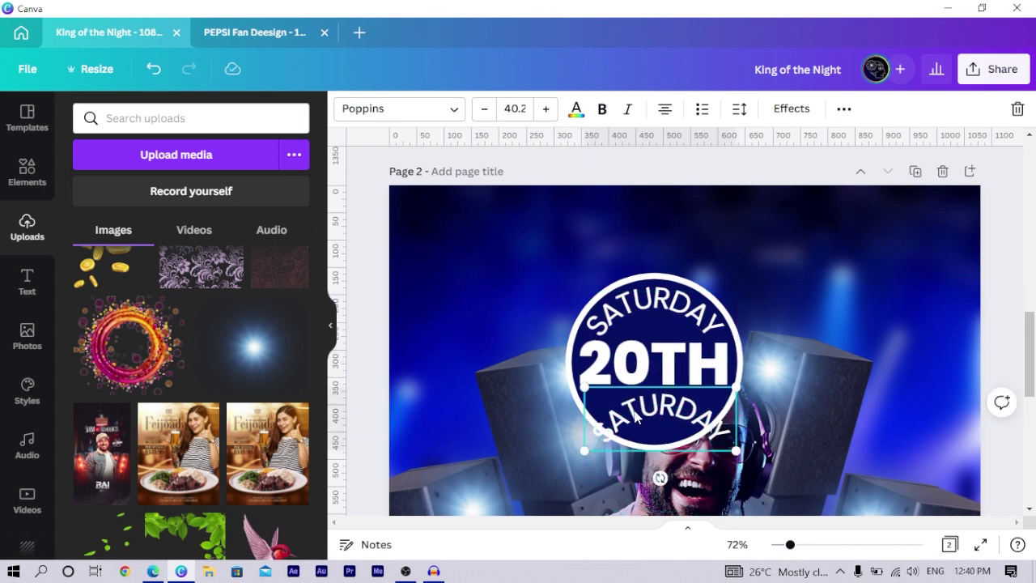
Step: Replace the text of the curved copy beneath 20TH with JUNE 2022, checking page 1's badge for the date layout
{"action": "double_click", "coordinate": [636, 415]}
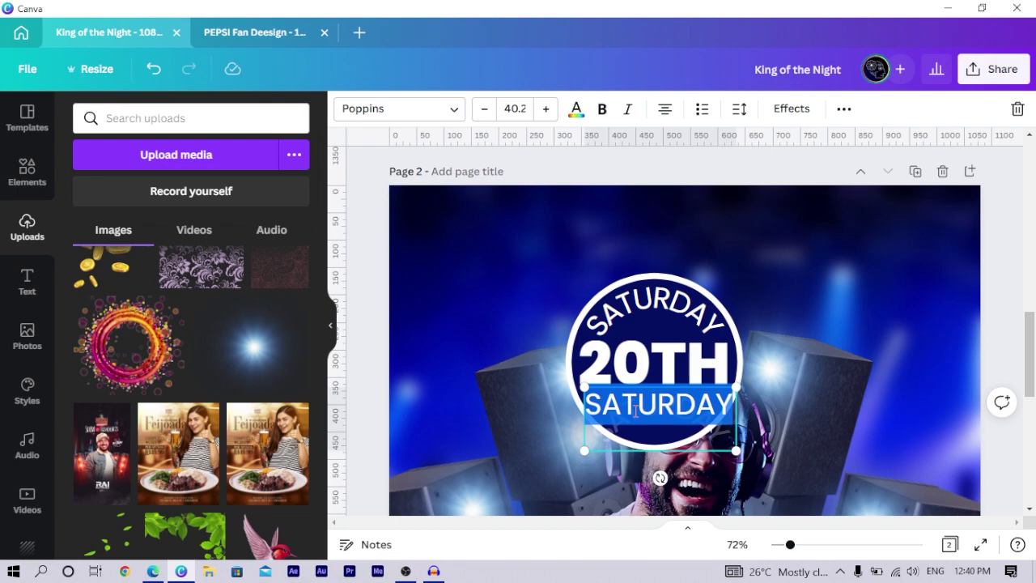
{"action": "type", "text": "16"}
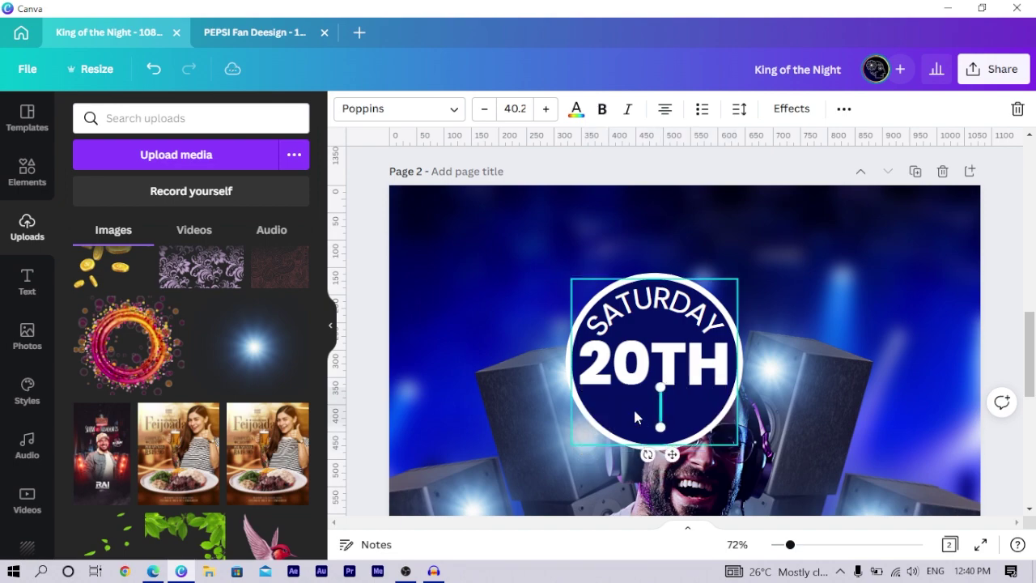
{"action": "scroll", "coordinate": [632, 406], "scroll_direction": "up", "scroll_amount": 8}
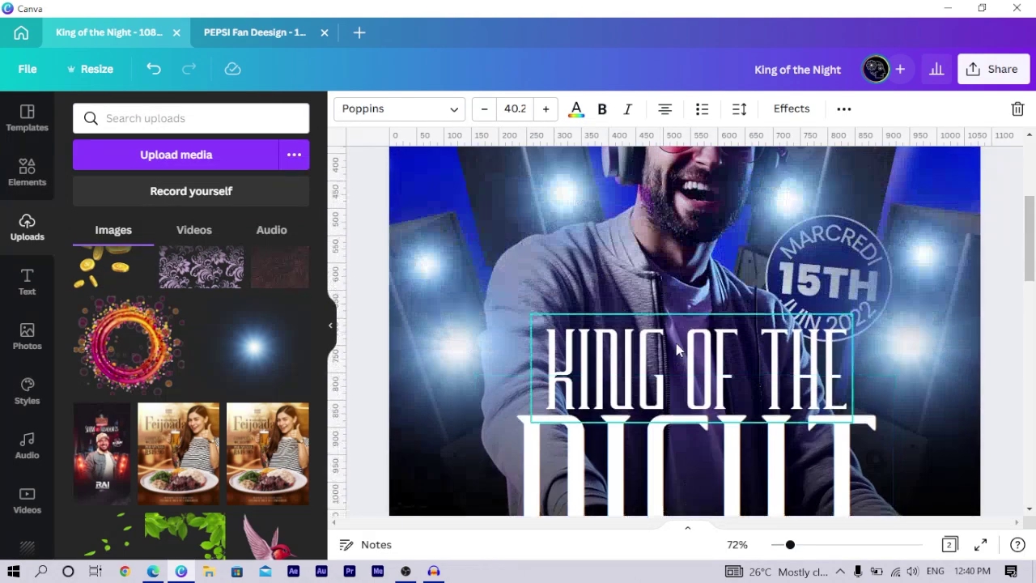
{"action": "scroll", "coordinate": [677, 349], "scroll_direction": "down", "scroll_amount": 8}
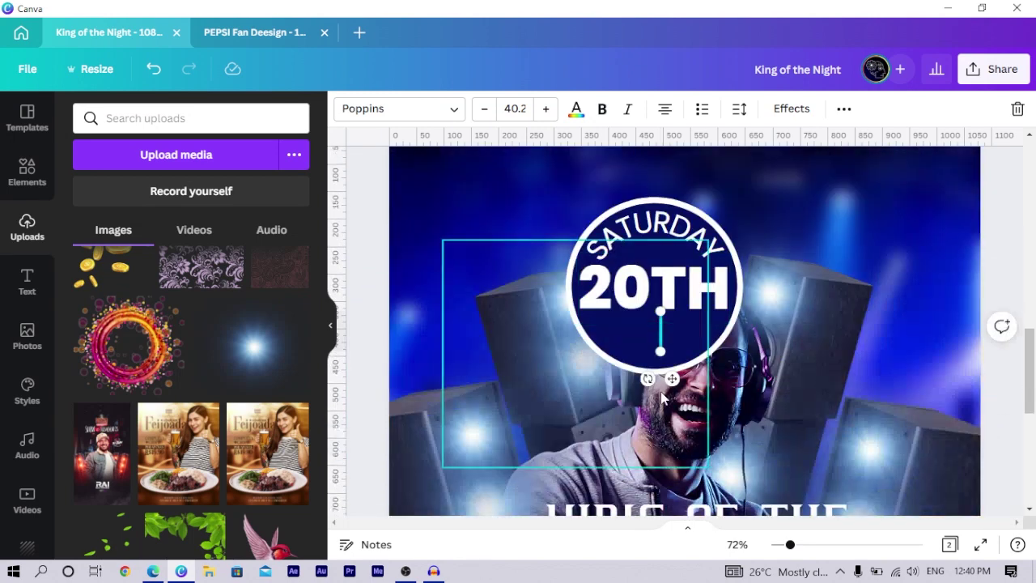
{"action": "type", "text": "JUN"}
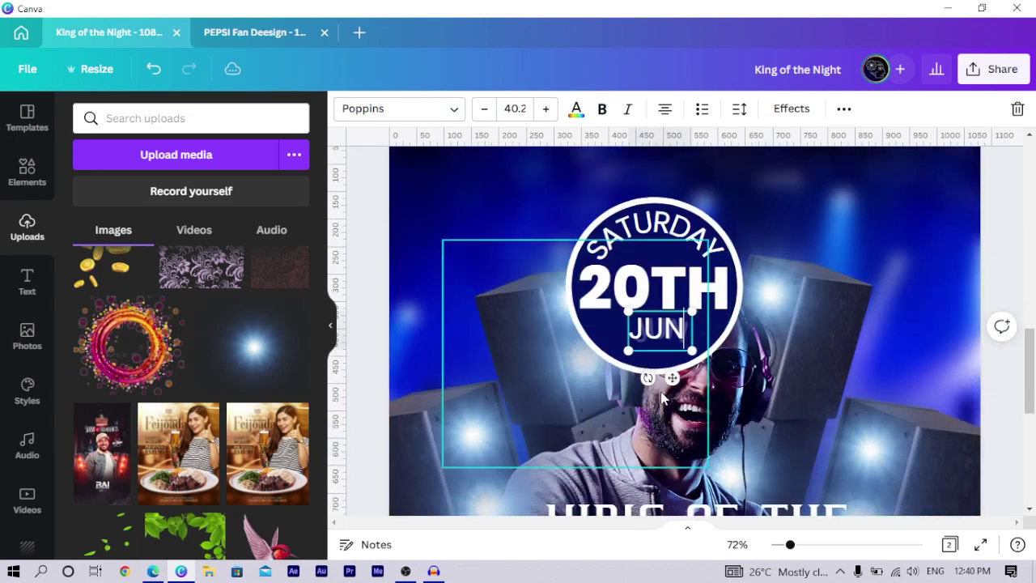
{"action": "type", "text": "E 2022"}
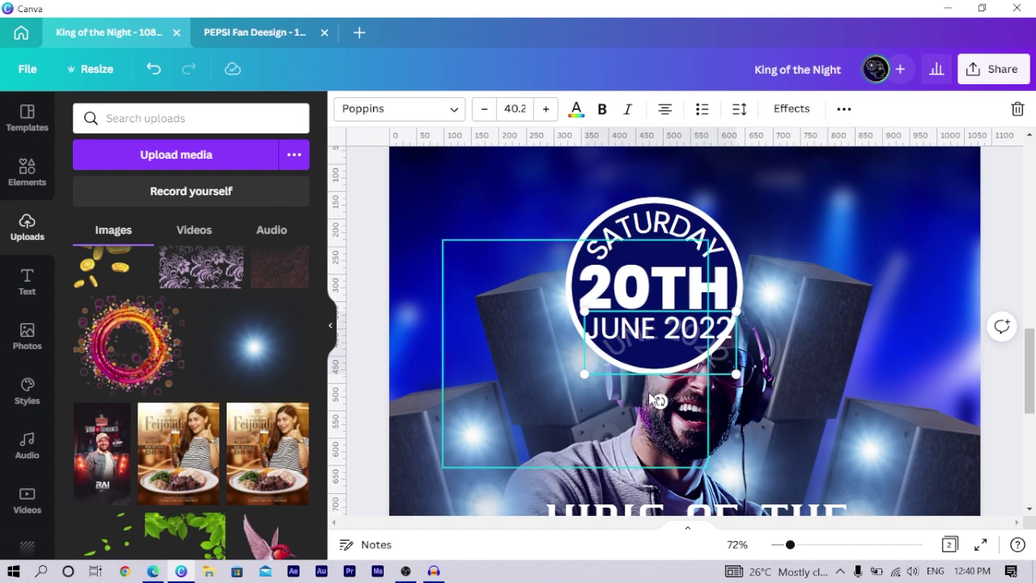
Step: Set the JUNE 2022 text's curve to -85 and centre it beneath 20TH inside the date badge
{"action": "key", "text": "ctrl+a"}
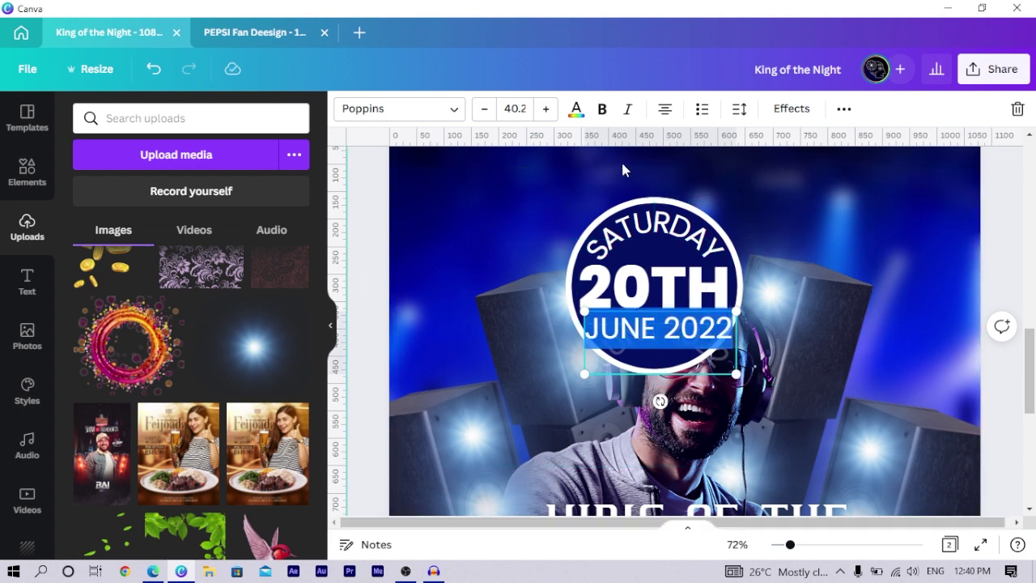
{"action": "left_click", "coordinate": [786, 109]}
{"action": "scroll", "coordinate": [259, 550], "scroll_direction": "down", "scroll_amount": 2}
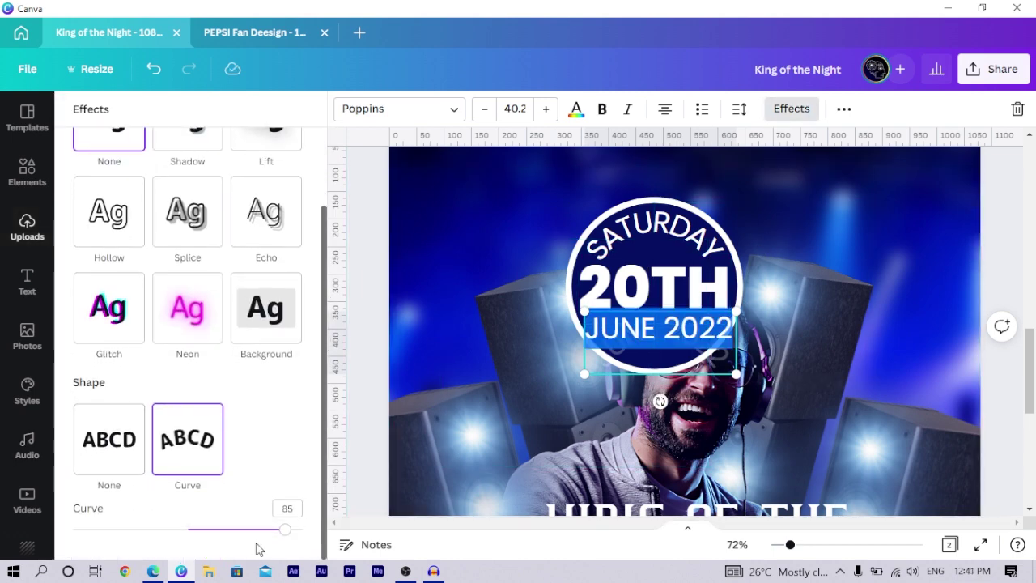
{"action": "left_click", "coordinate": [287, 508]}
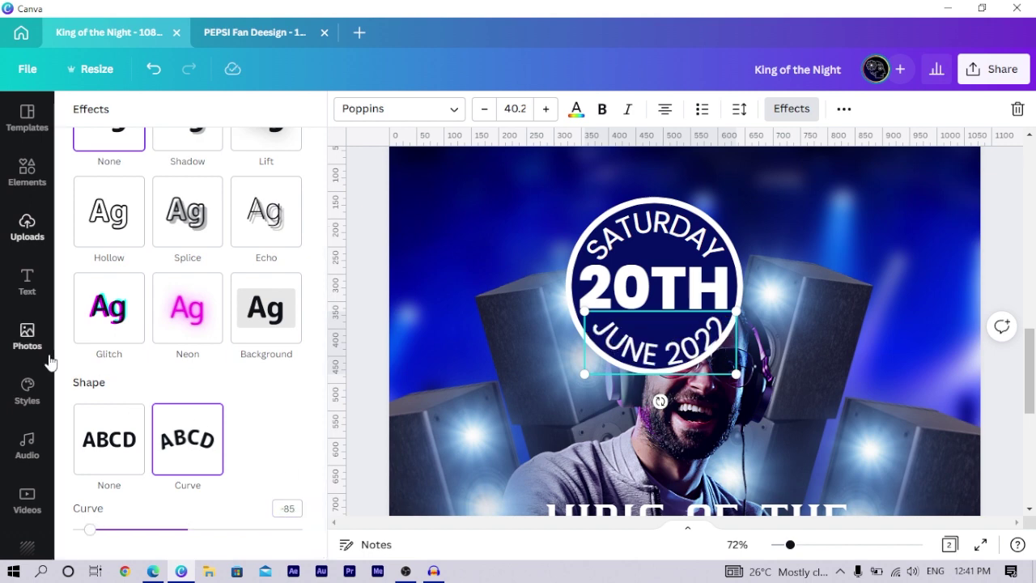
{"action": "left_click_drag", "start_coordinate": [642, 360], "coordinate": [634, 350]}
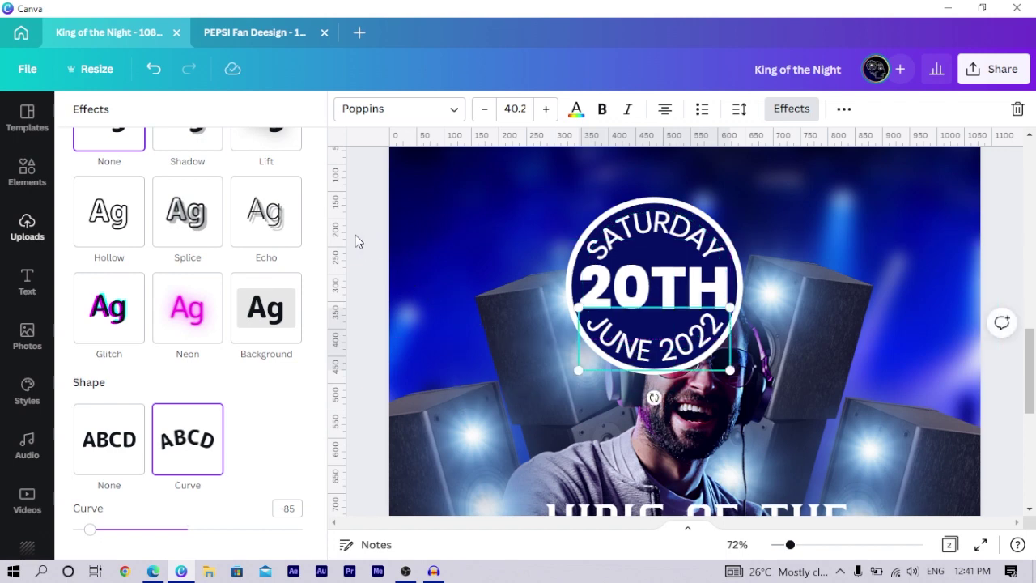
{"action": "left_click", "coordinate": [351, 230]}
{"action": "left_click", "coordinate": [350, 230]}
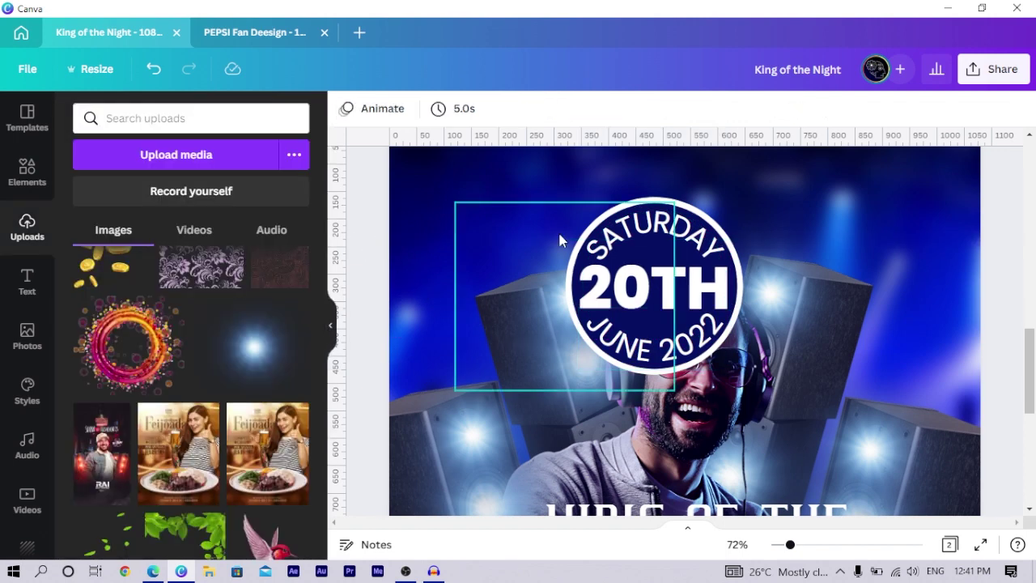
Step: Group the badge circle with its three texts, shrink the group until 20TH is size 47, and place it beside the DJ's face above THE
{"action": "left_click", "coordinate": [651, 202]}
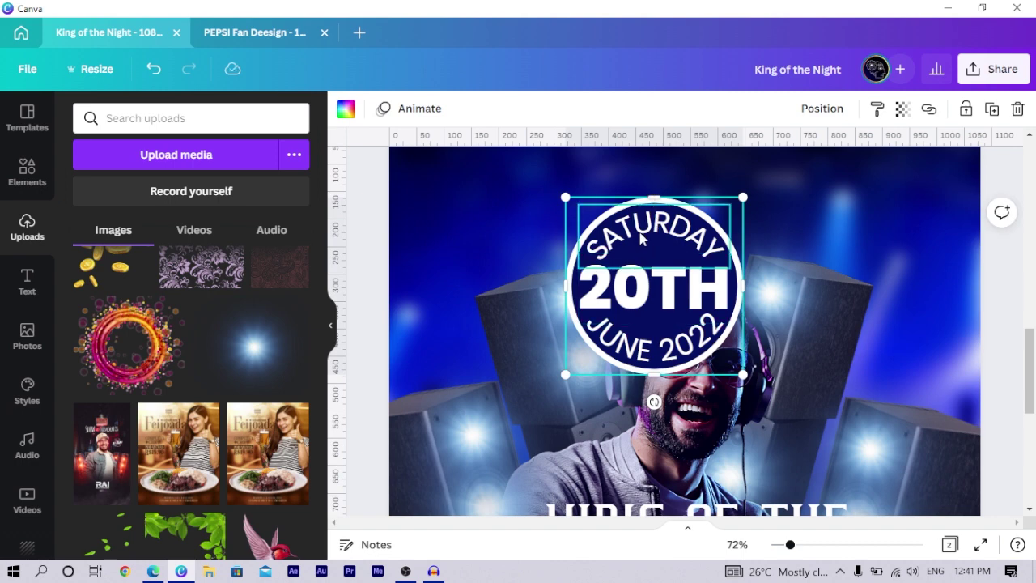
{"action": "left_click", "coordinate": [641, 236]}
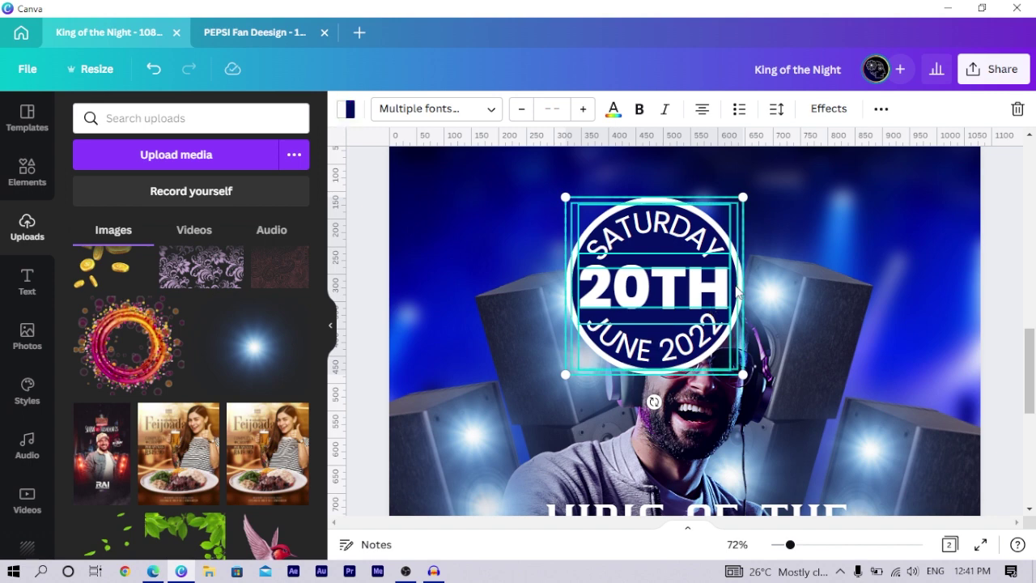
{"action": "left_click_drag", "start_coordinate": [556, 377], "coordinate": [629, 313]}
{"action": "scroll", "coordinate": [696, 209], "scroll_direction": "down", "scroll_amount": 2}
{"action": "left_click_drag", "start_coordinate": [713, 191], "coordinate": [815, 375]}
{"action": "left_click_drag", "start_coordinate": [729, 432], "coordinate": [741, 421]}
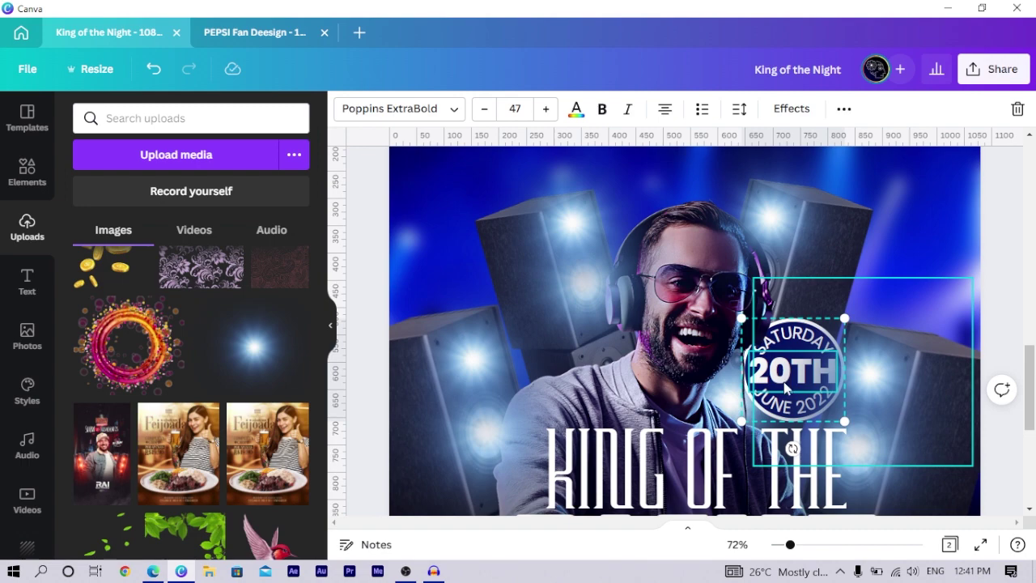
{"action": "left_click", "coordinate": [351, 211]}
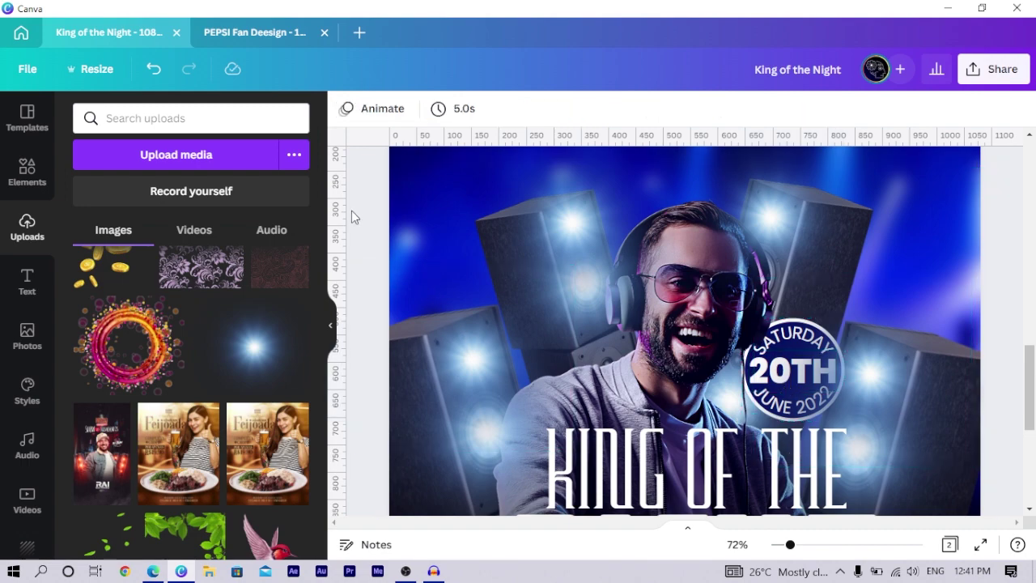
Step: Copy the MUSIC FREEZE logo and the Presents text from page 1 and paste them at the top of page 2
{"action": "scroll", "coordinate": [530, 360], "scroll_direction": "up", "scroll_amount": 10}
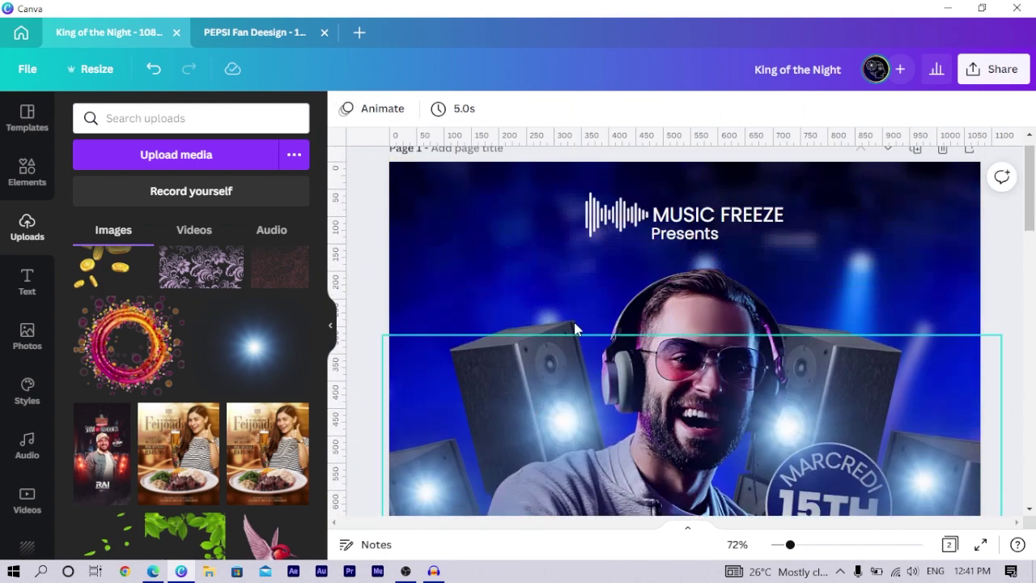
{"action": "left_click", "coordinate": [676, 230]}
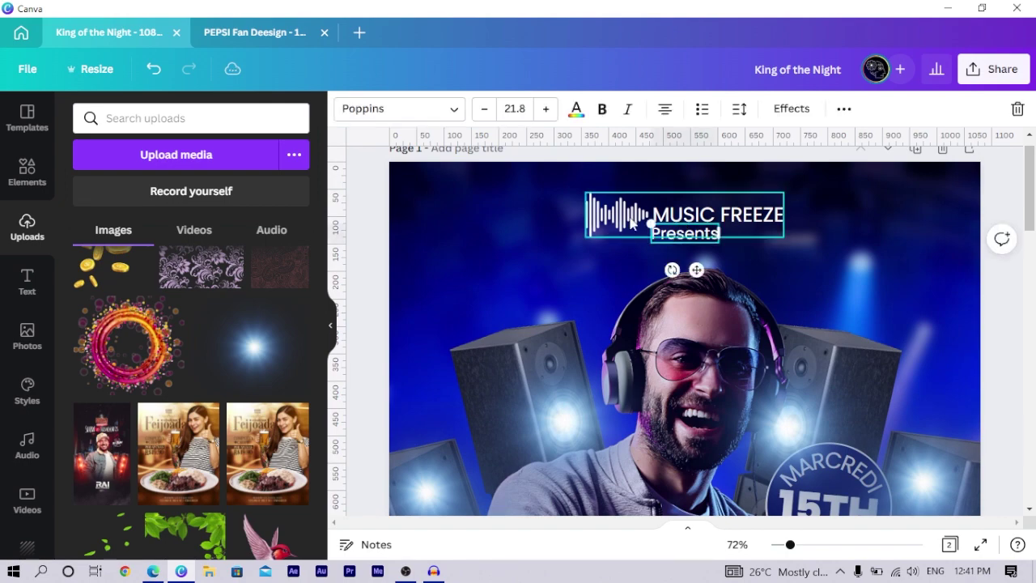
{"action": "scroll", "coordinate": [628, 227], "scroll_direction": "down", "scroll_amount": 8}
{"action": "scroll", "coordinate": [627, 239], "scroll_direction": "up", "scroll_amount": 5}
{"action": "scroll", "coordinate": [630, 242], "scroll_direction": "down", "scroll_amount": 5}
{"action": "scroll", "coordinate": [629, 254], "scroll_direction": "down", "scroll_amount": 2}
{"action": "left_click", "coordinate": [605, 295]}
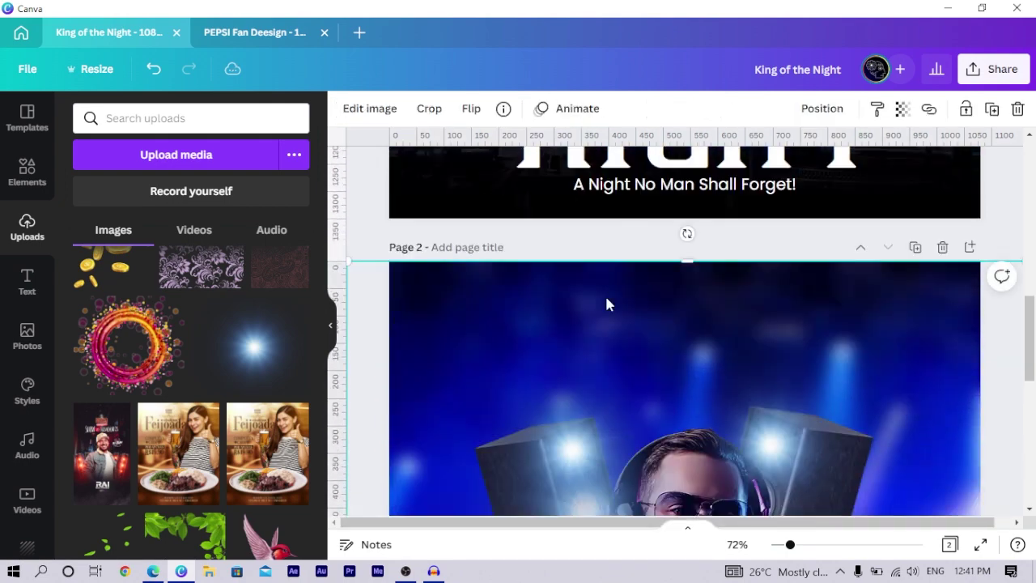
{"action": "key", "text": "ctrl+v"}
{"action": "left_click", "coordinate": [374, 244]}
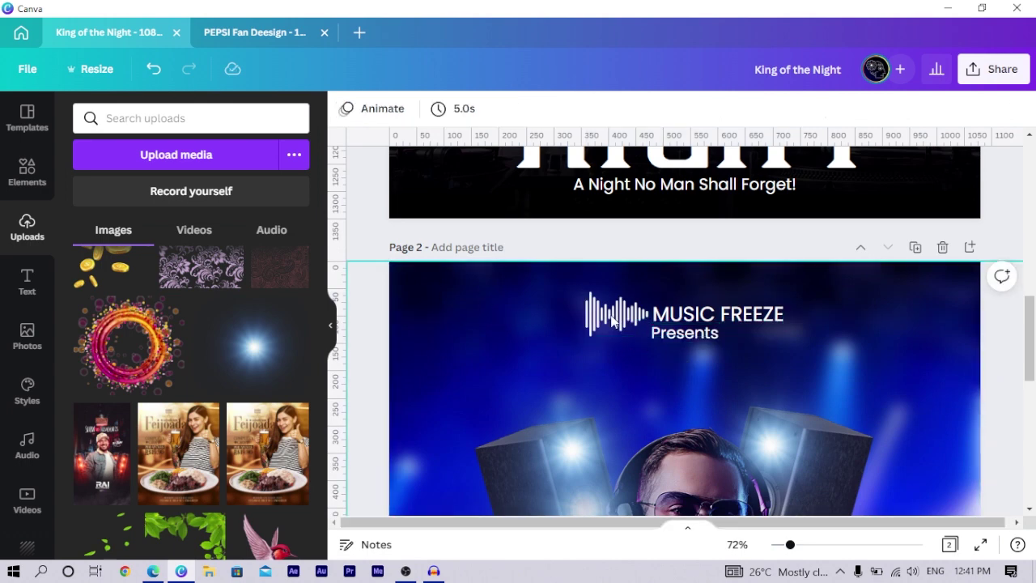
Step: Search the elements library for MUSIC LOGO, browse the results for logo graphics, and review the whole poster on page 2
{"action": "left_click", "coordinate": [27, 171]}
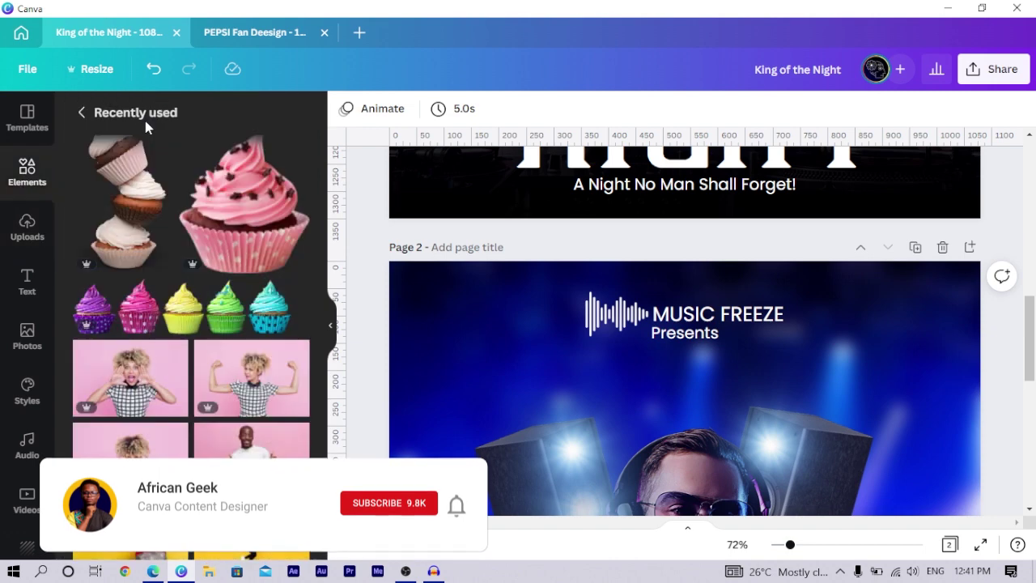
{"action": "left_click", "coordinate": [83, 112]}
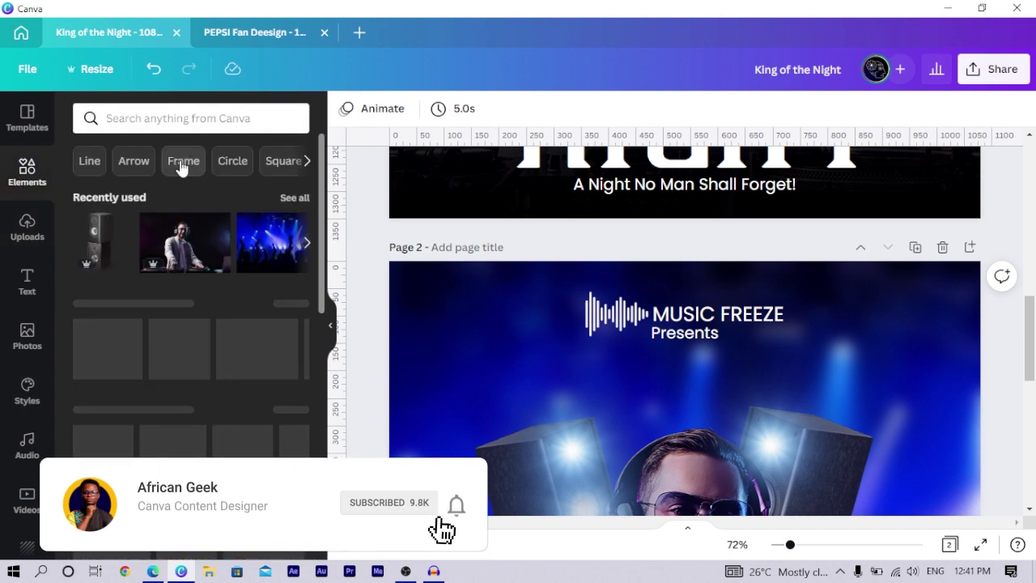
{"action": "left_click", "coordinate": [166, 119]}
{"action": "type", "text": "MUSI"}
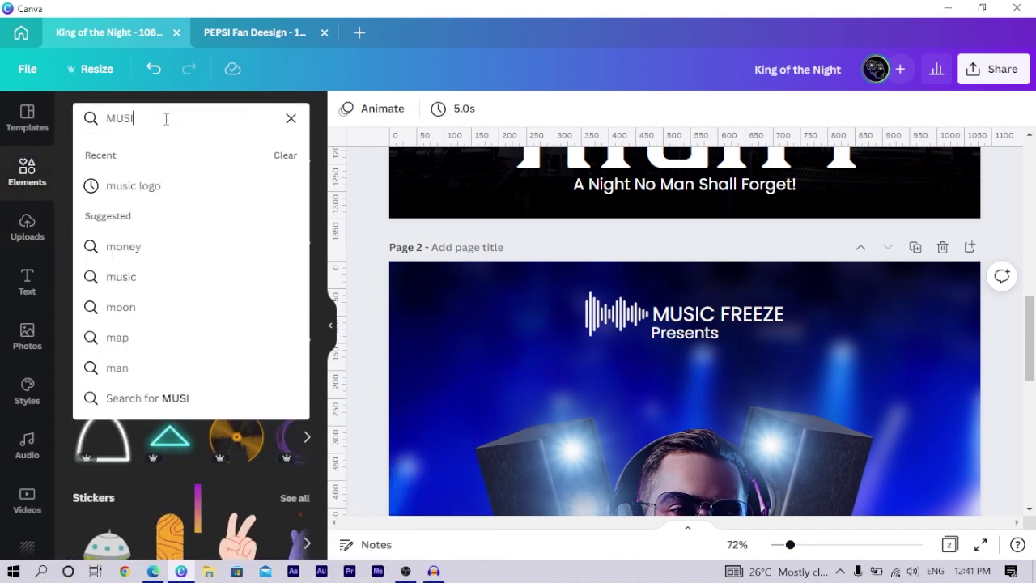
{"action": "type", "text": "C LOGO"}
{"action": "key", "text": "Return"}
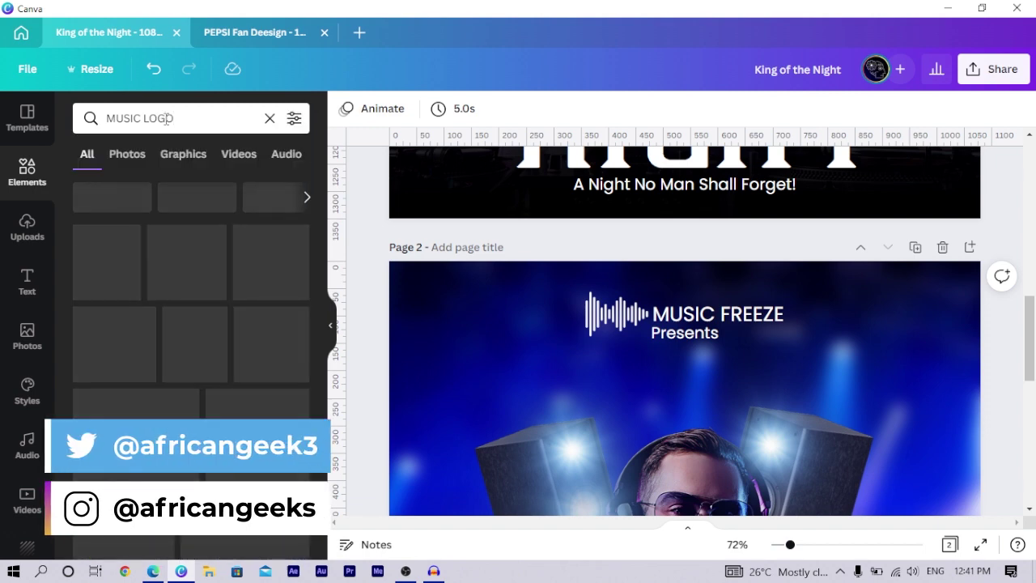
{"action": "scroll", "coordinate": [207, 409], "scroll_direction": "down", "scroll_amount": 5}
{"action": "scroll", "coordinate": [202, 401], "scroll_direction": "down", "scroll_amount": 1}
{"action": "scroll", "coordinate": [139, 308], "scroll_direction": "down", "scroll_amount": 6}
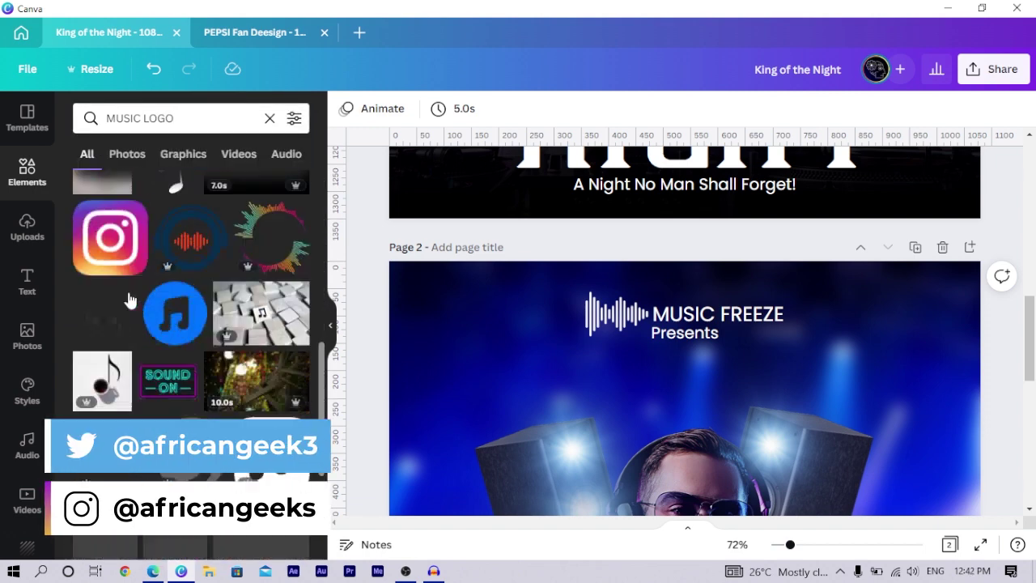
{"action": "scroll", "coordinate": [129, 301], "scroll_direction": "down", "scroll_amount": 5}
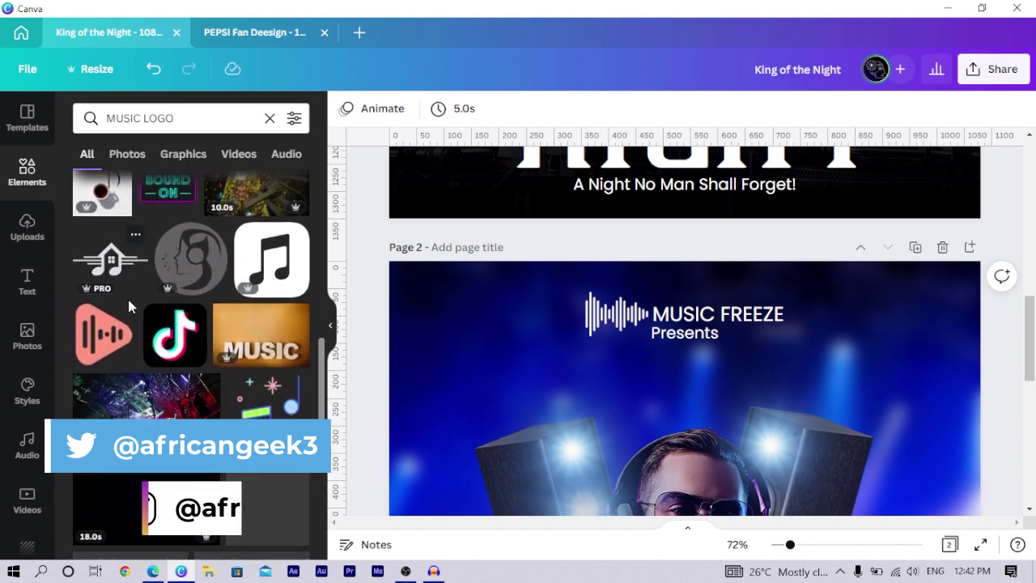
{"action": "scroll", "coordinate": [153, 381], "scroll_direction": "down", "scroll_amount": 3}
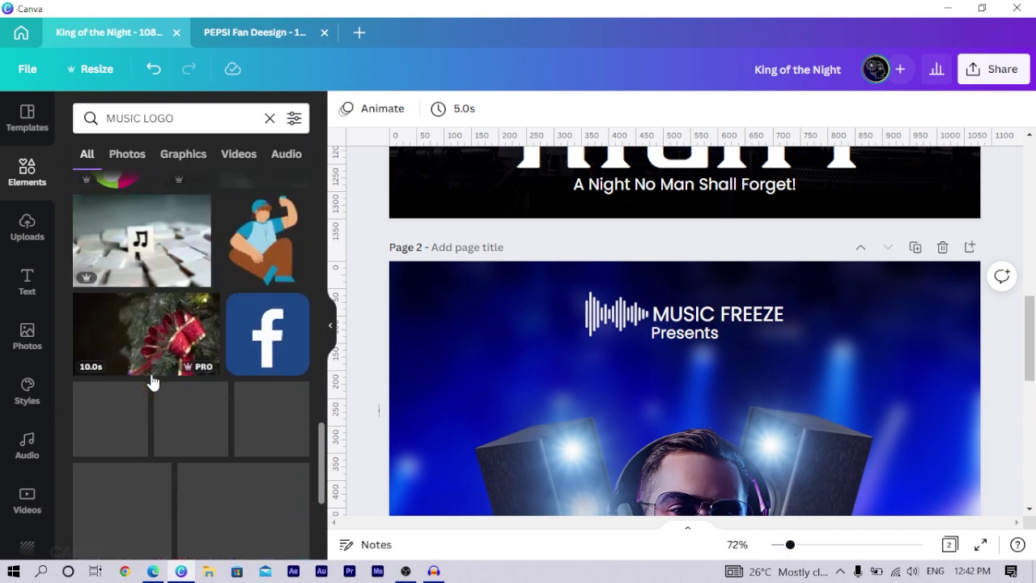
{"action": "scroll", "coordinate": [715, 349], "scroll_direction": "up", "scroll_amount": 1}
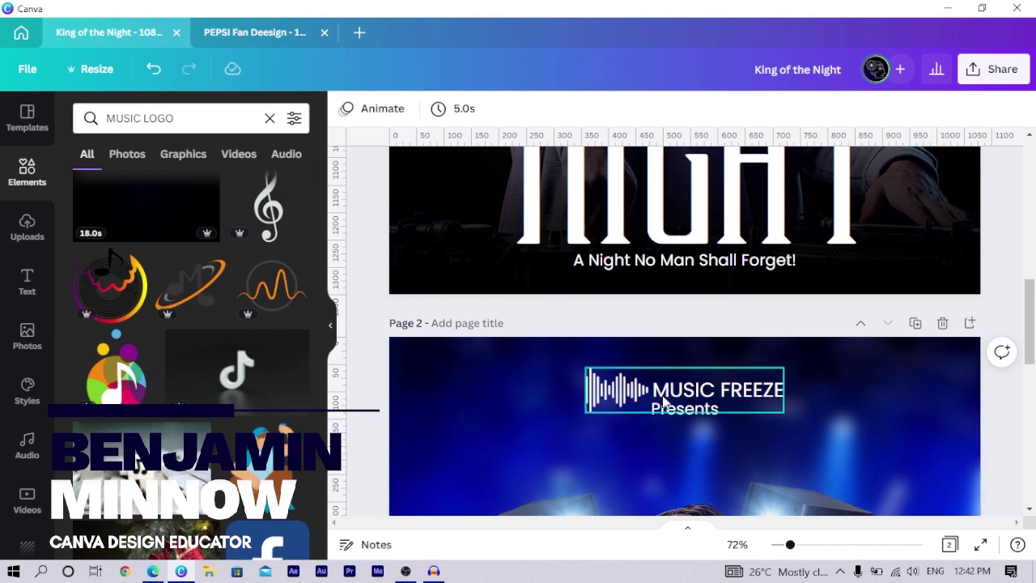
{"action": "scroll", "coordinate": [665, 419], "scroll_direction": "down", "scroll_amount": 2}
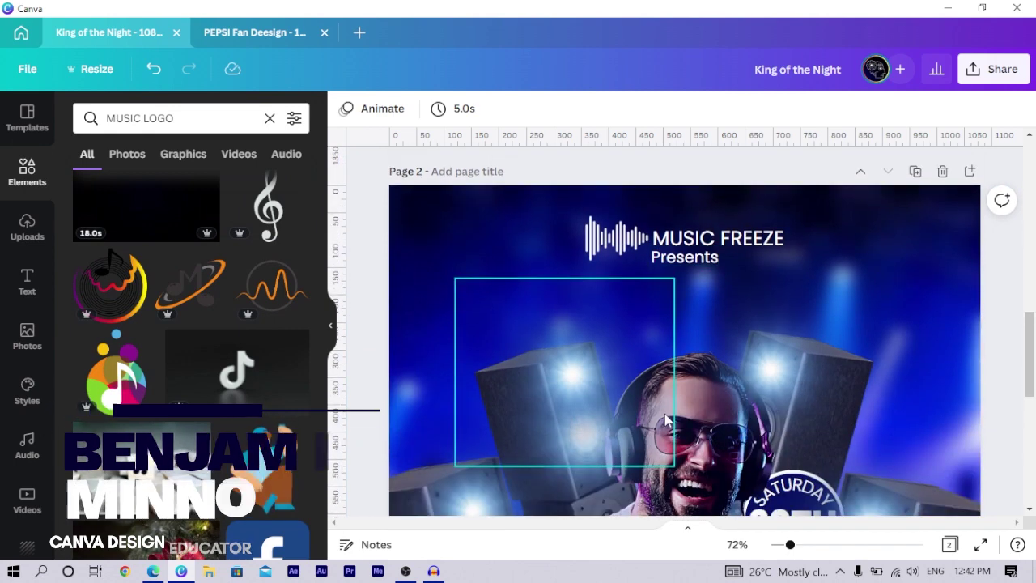
{"action": "scroll", "coordinate": [659, 421], "scroll_direction": "down", "scroll_amount": 4}
{"action": "scroll", "coordinate": [657, 422], "scroll_direction": "down", "scroll_amount": 1}
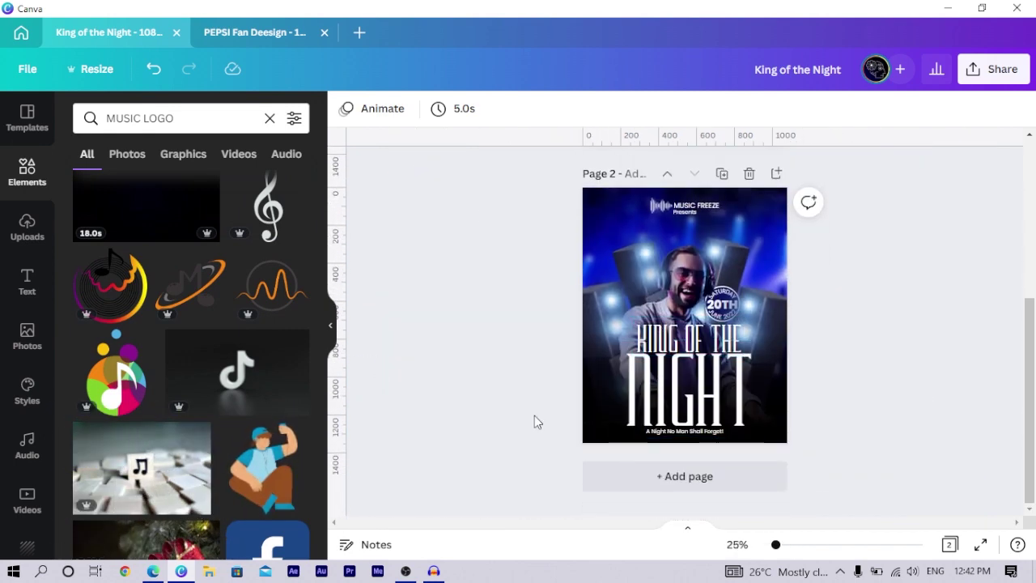